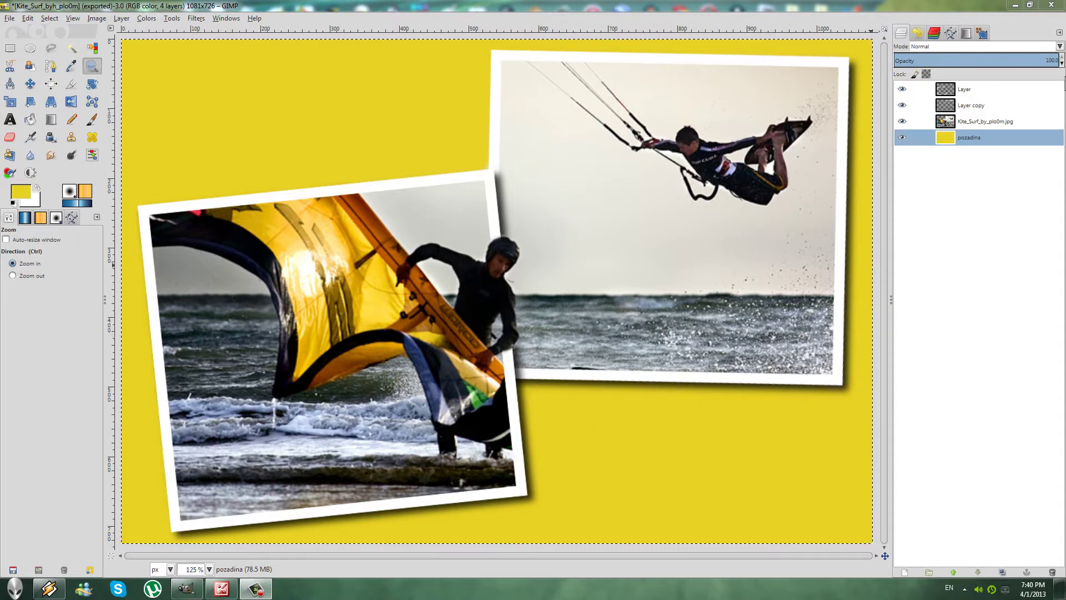
# - Close the window of the finished four-layer kitesurf collage image
pyautogui.click(1051, 4)
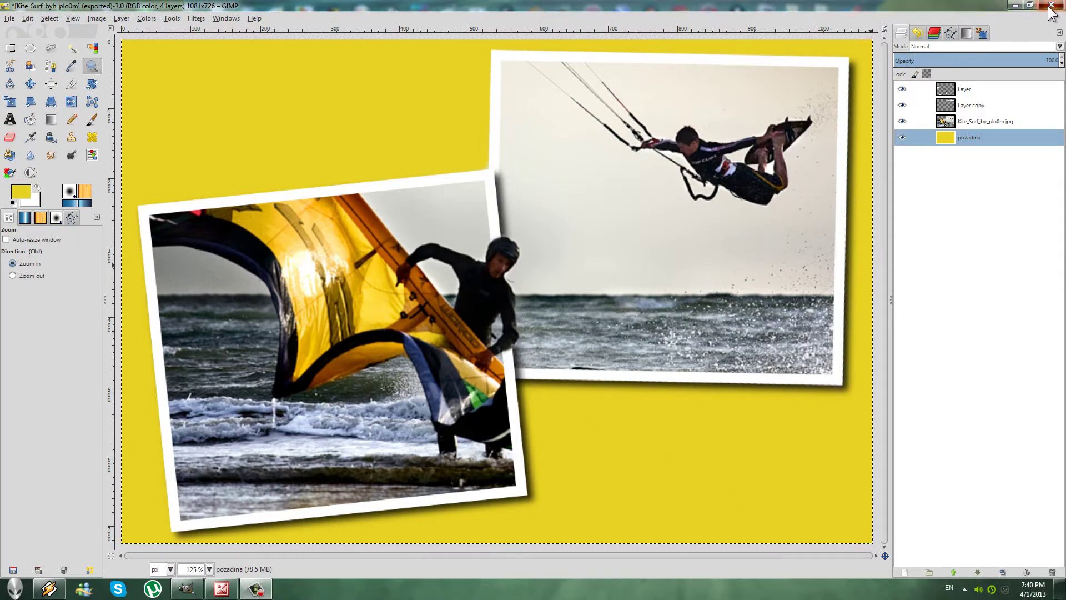
# - Discard the collage's unsaved changes, then close the second kitesurf collage image
pyautogui.click(556, 348)
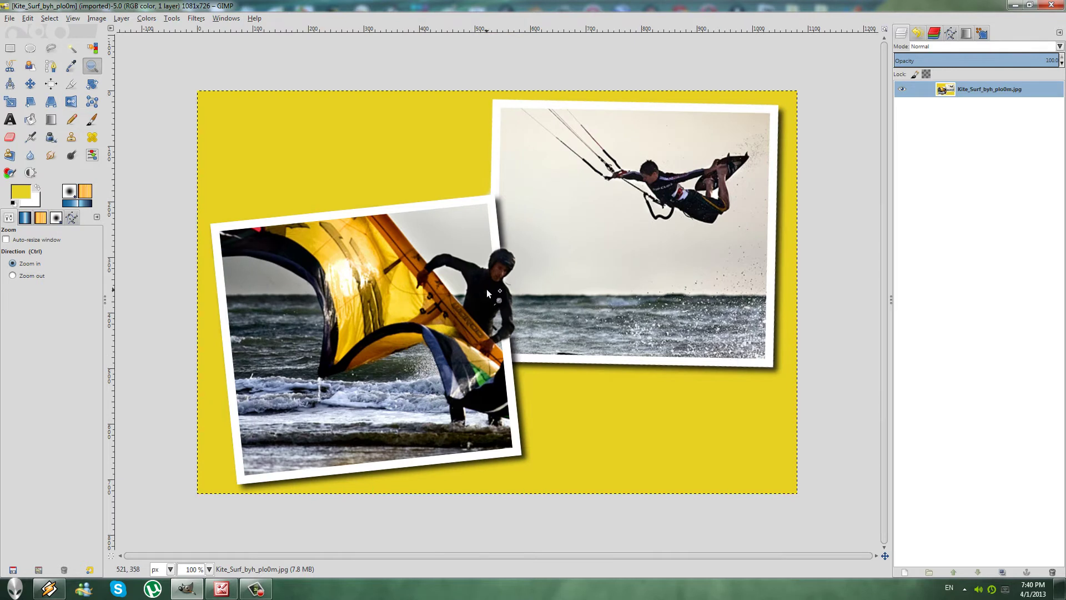
pyautogui.click(1050, 7)
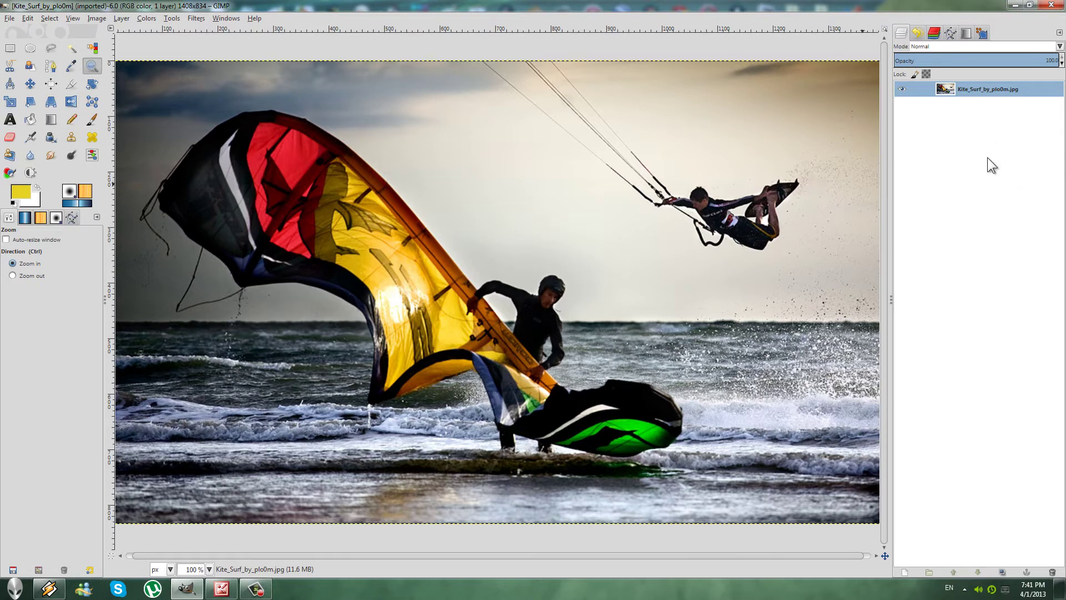
# - Add an alpha channel to the kitesurf photo layer and a transparent 1408x834 layer named Layer
pyautogui.click(988, 90)
pyautogui.rightClick(998, 88)
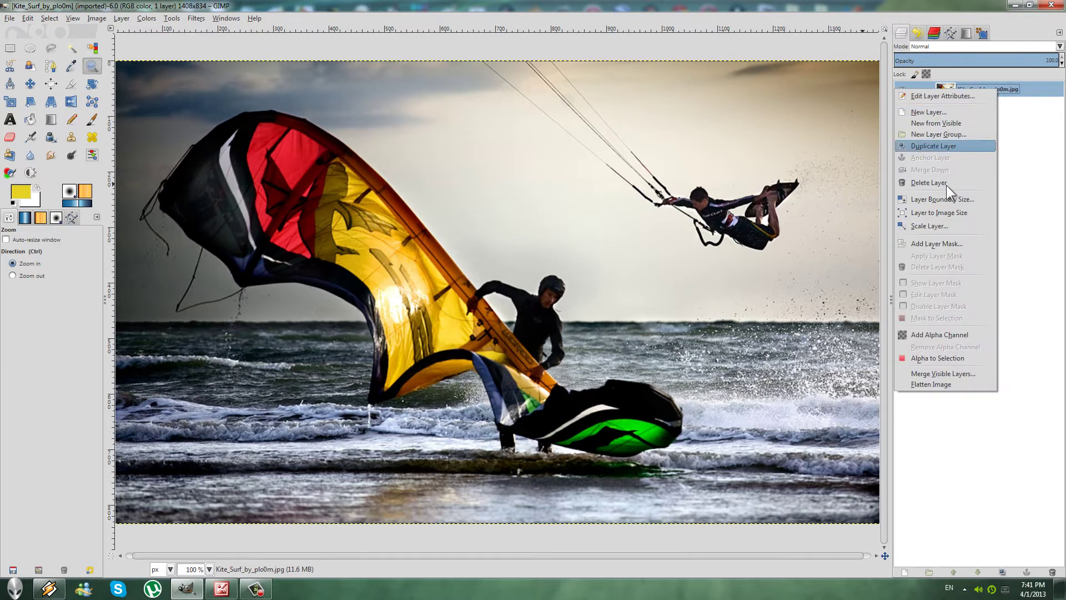
pyautogui.click(954, 334)
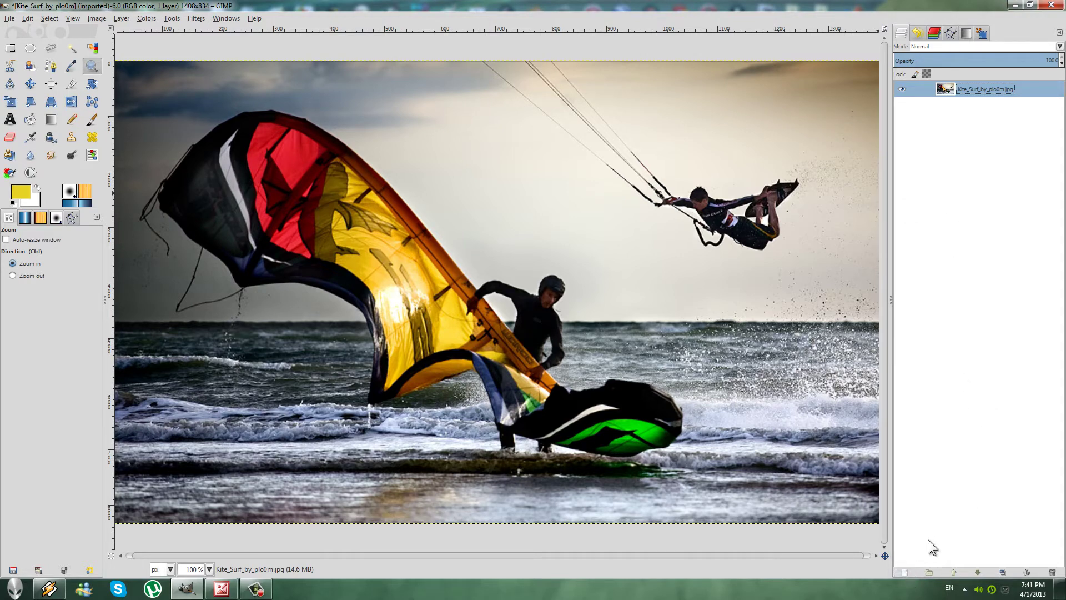
pyautogui.click(907, 572)
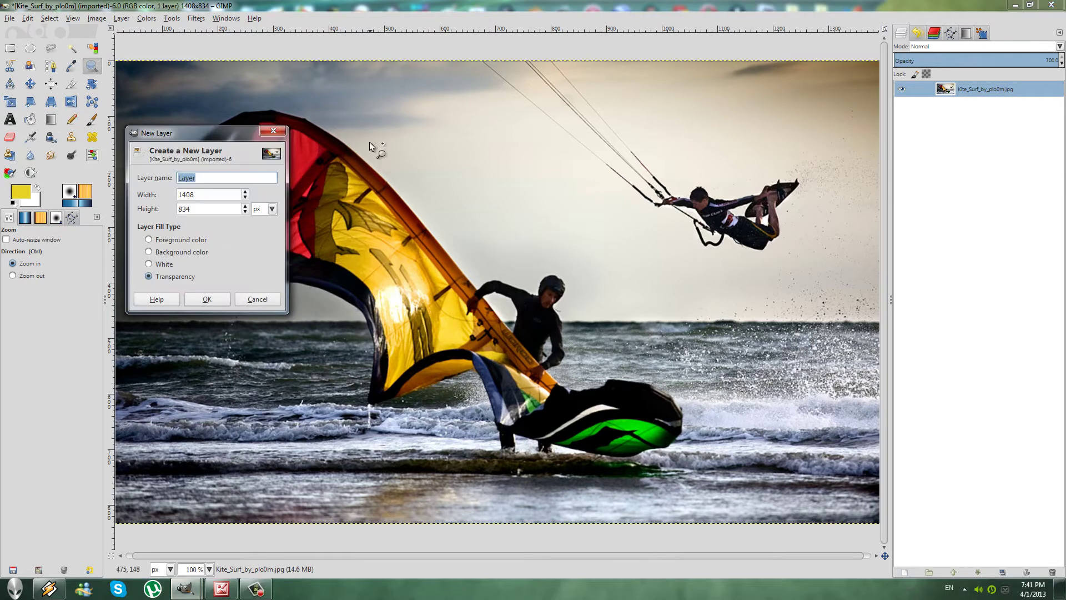
pyautogui.click(210, 298)
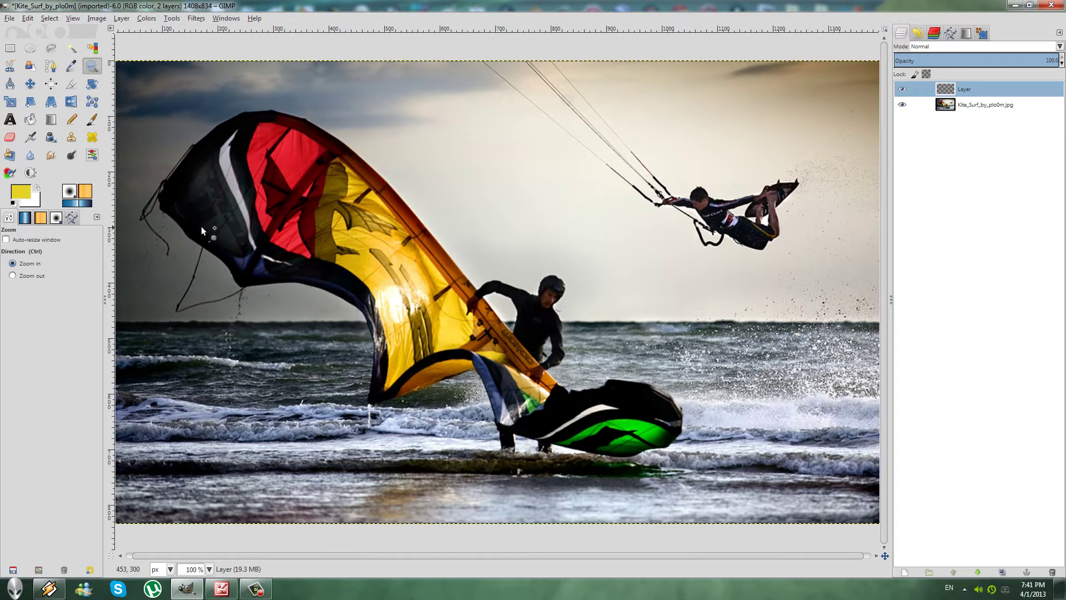
# - Draw a 532x456 rectangle selection starting at 784,118 around the airborne kitesurfer
pyautogui.click(12, 49)
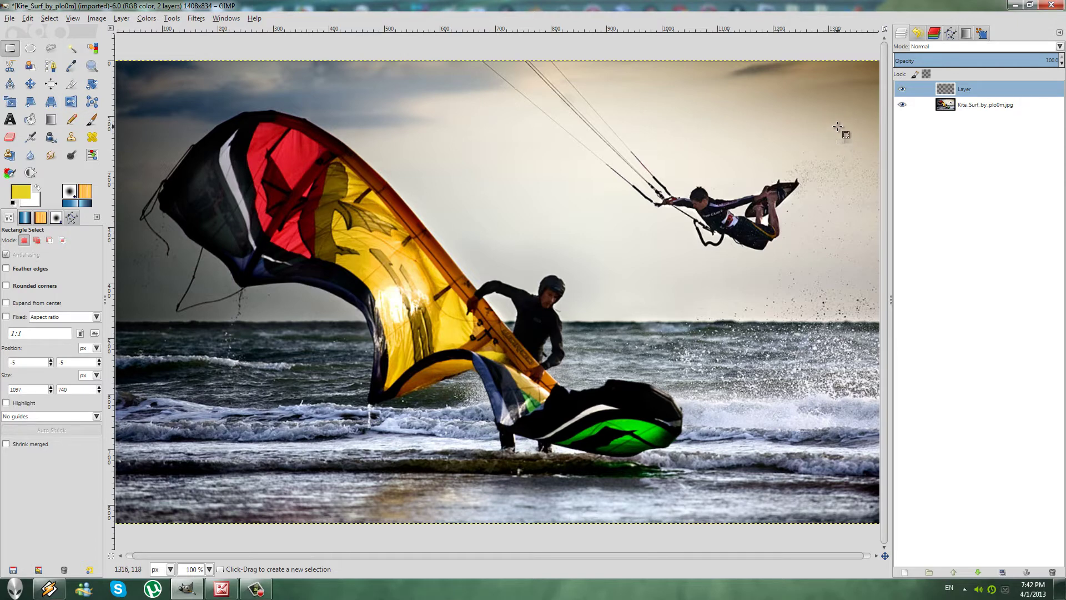
pyautogui.moveTo(837, 126)
pyautogui.mouseDown()
pyautogui.moveTo(570, 335)
pyautogui.moveTo(544, 382)
pyautogui.mouseUp()
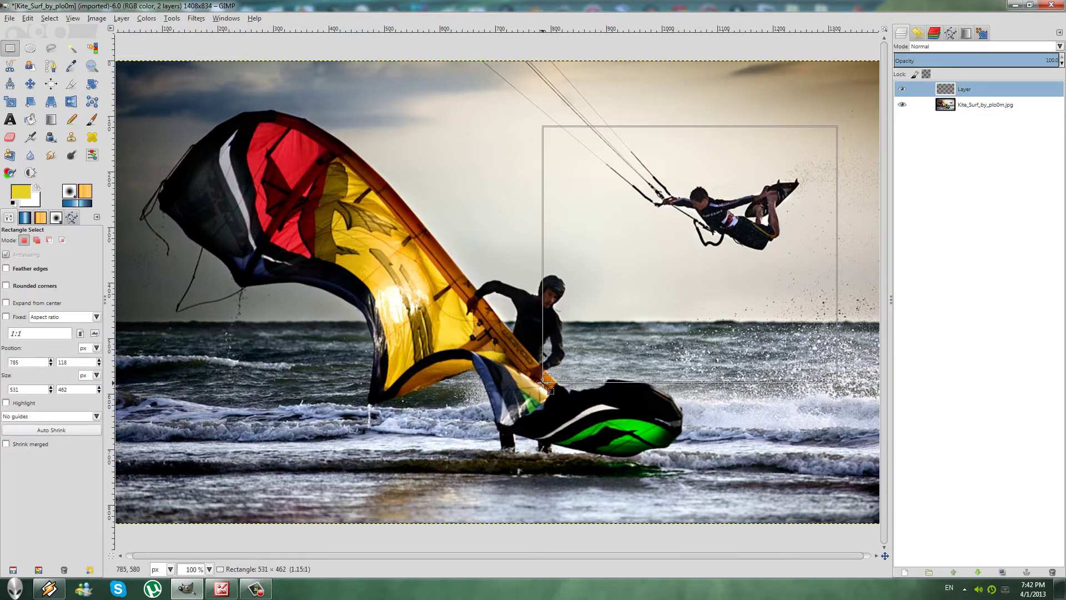
pyautogui.moveTo(543, 382); pyautogui.dragTo(543, 379)
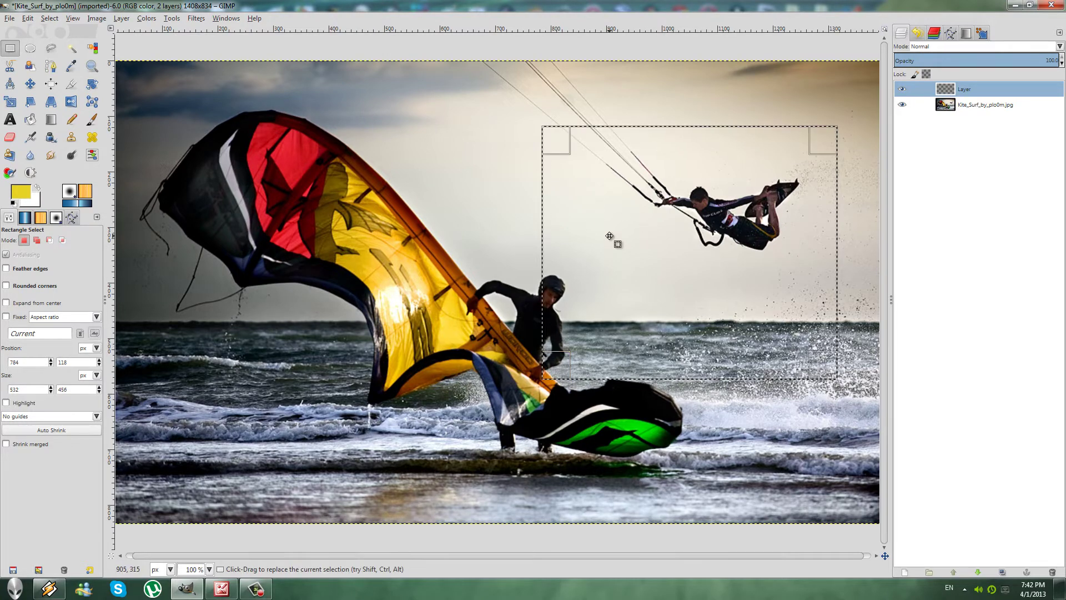
# - Make white the foreground colour and bucket-fill the rectangle selection on the new Layer
pyautogui.click(31, 120)
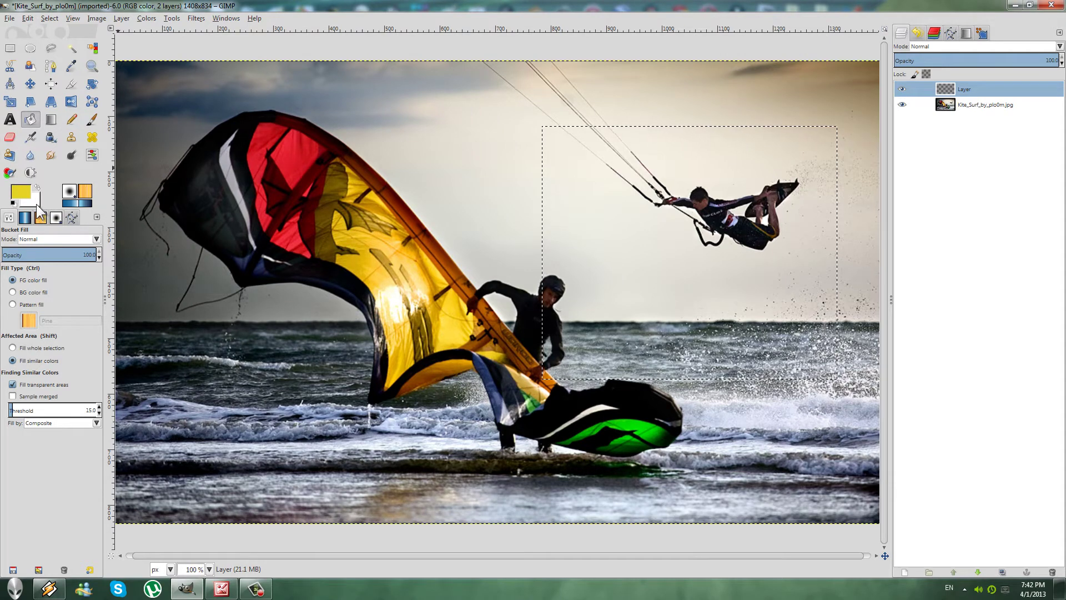
pyautogui.click(22, 193)
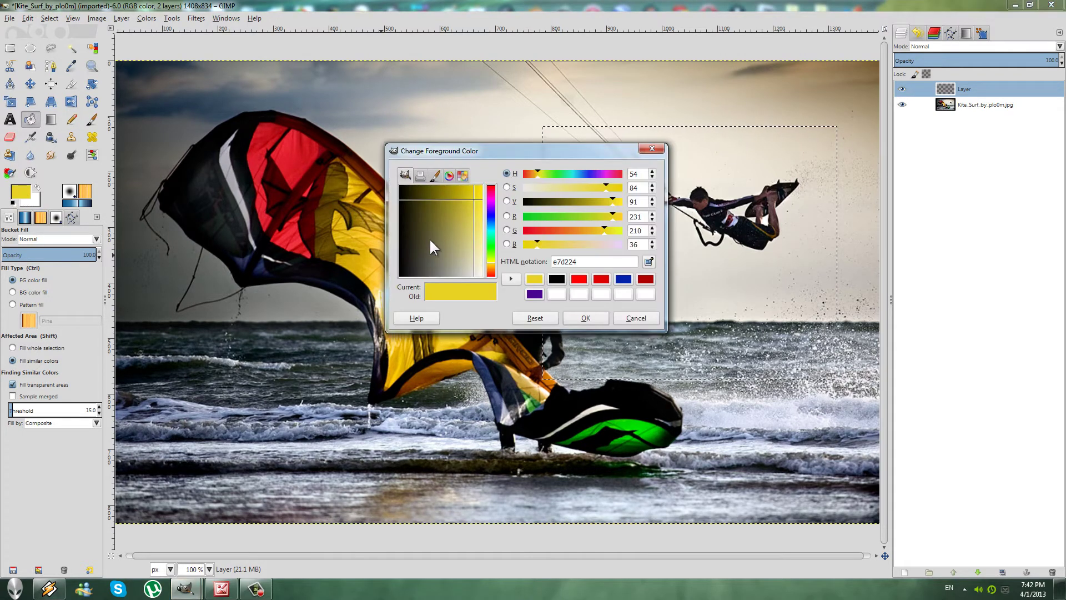
pyautogui.moveTo(406, 245); pyautogui.dragTo(411, 278)
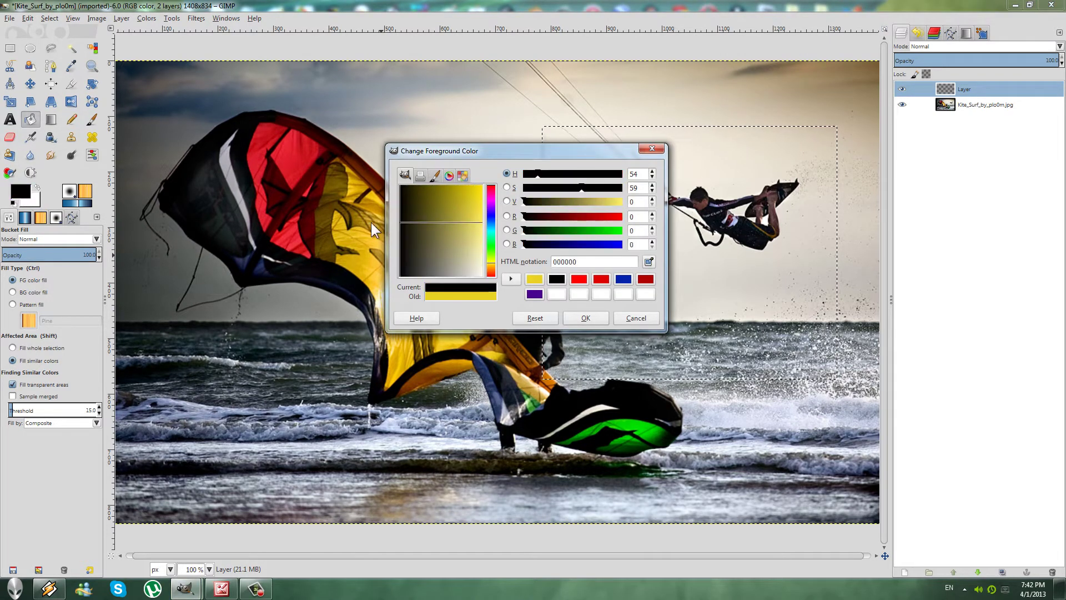
pyautogui.click(585, 318)
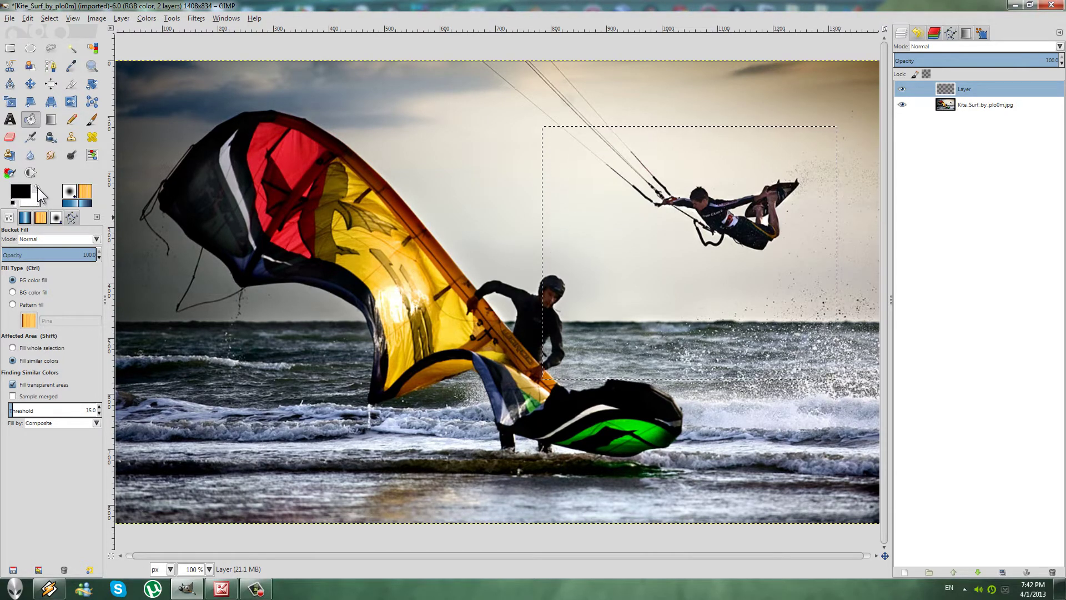
pyautogui.click(38, 188)
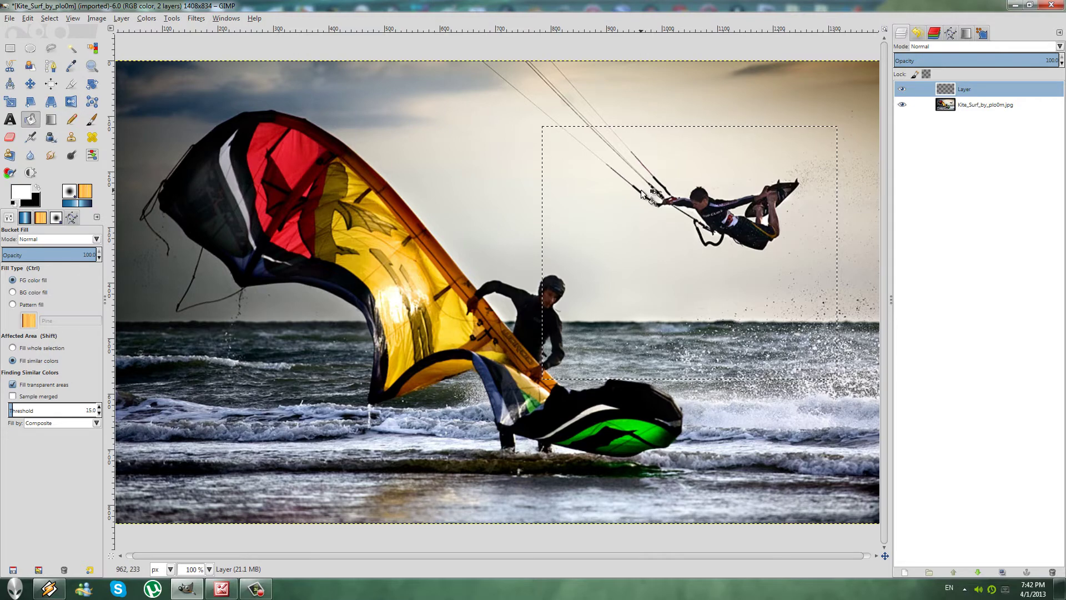
pyautogui.click(696, 179)
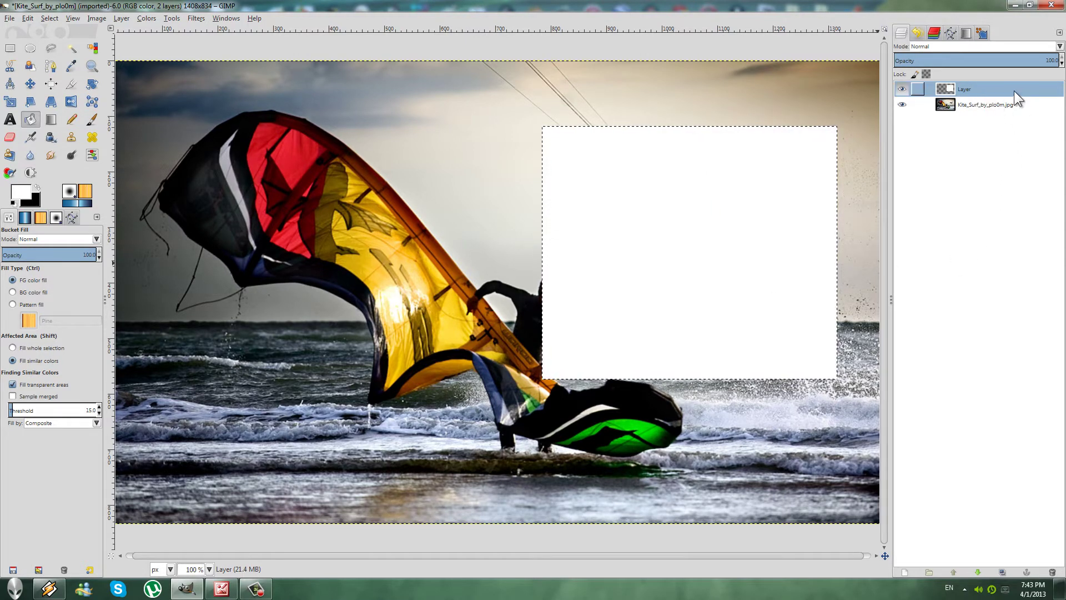
pyautogui.click(976, 103)
pyautogui.click(971, 89)
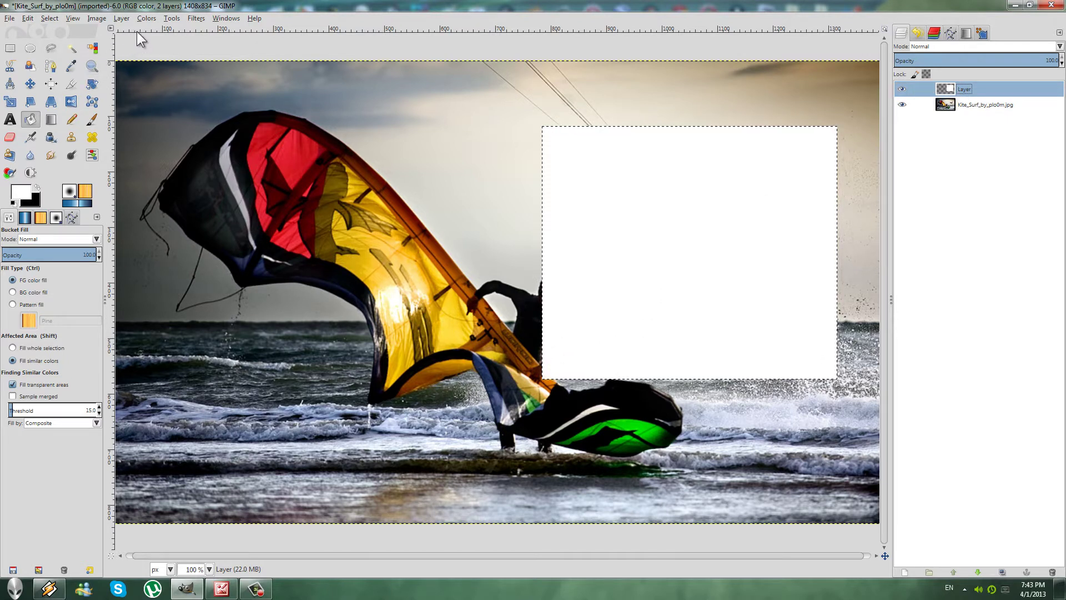
# - Apply Drop Shadow with offset 8/8, blur 15 and opacity 80 to the white rectangle
pyautogui.click(198, 18)
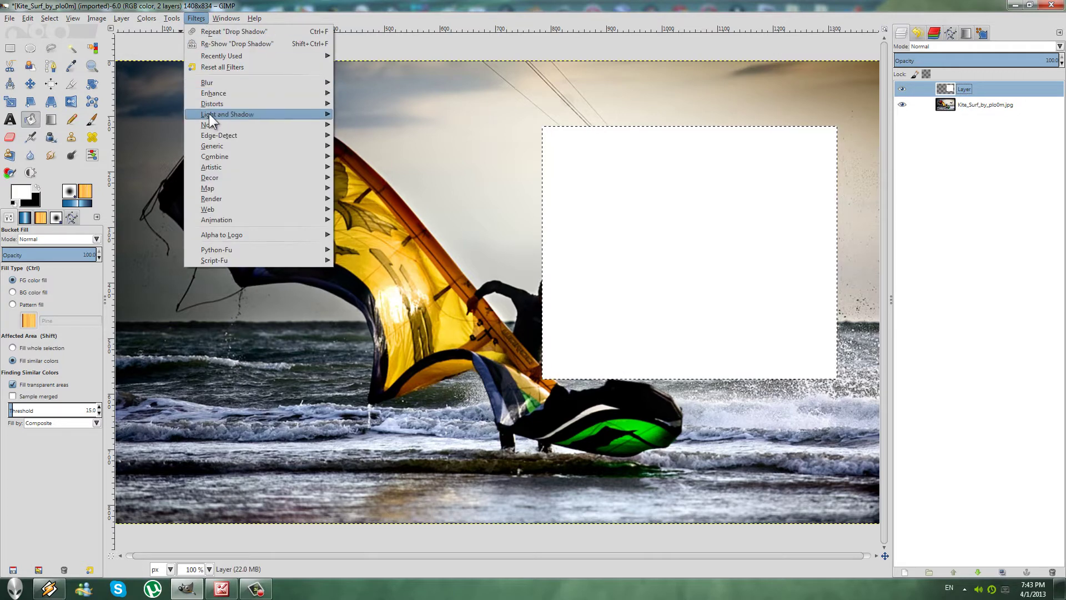
pyautogui.moveTo(227, 114)
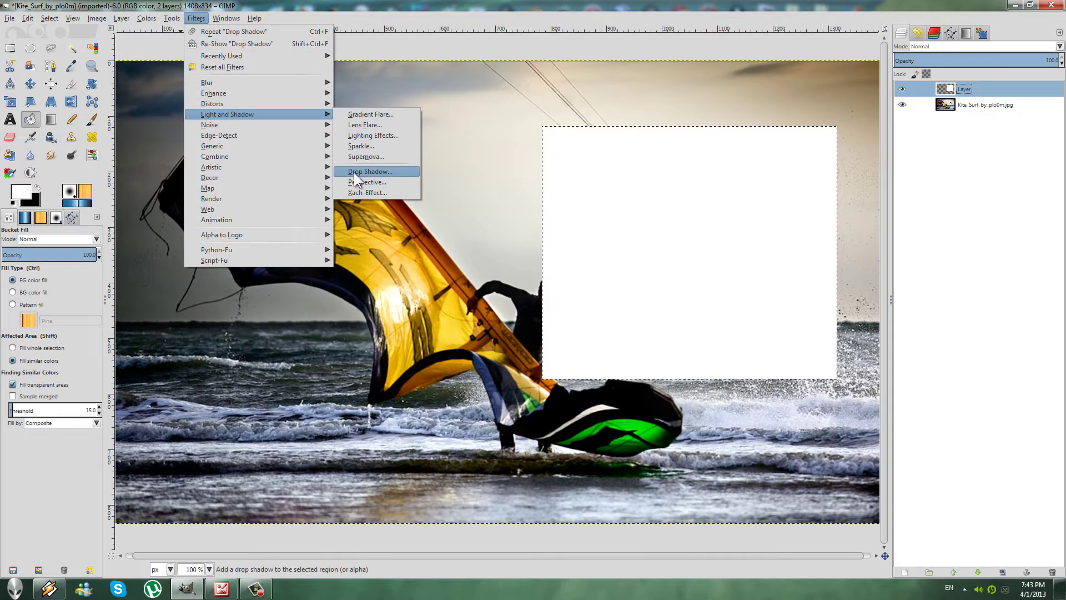
pyautogui.click(373, 172)
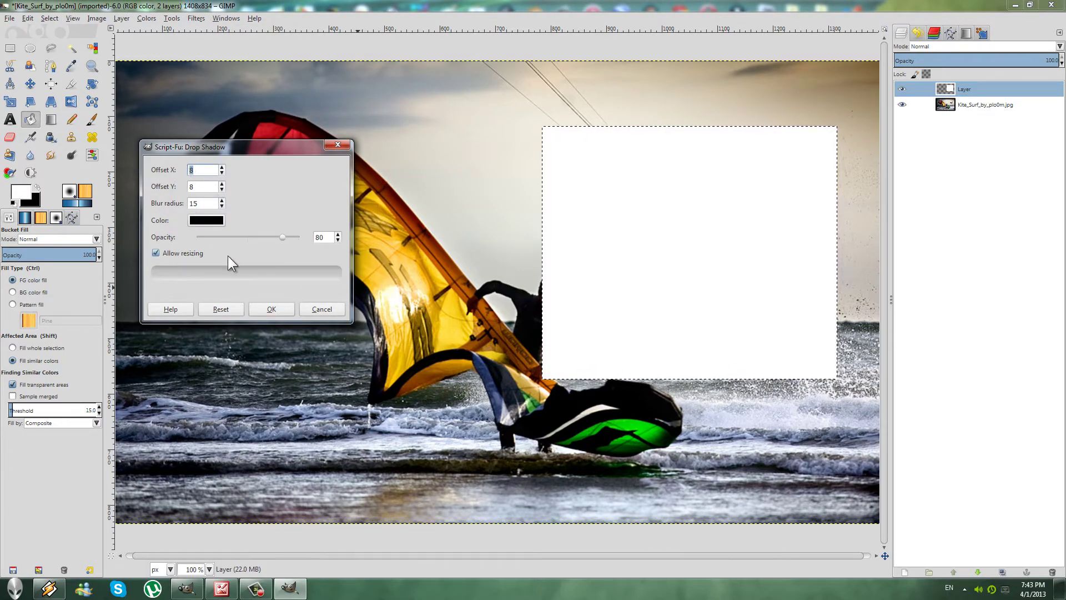
pyautogui.click(275, 311)
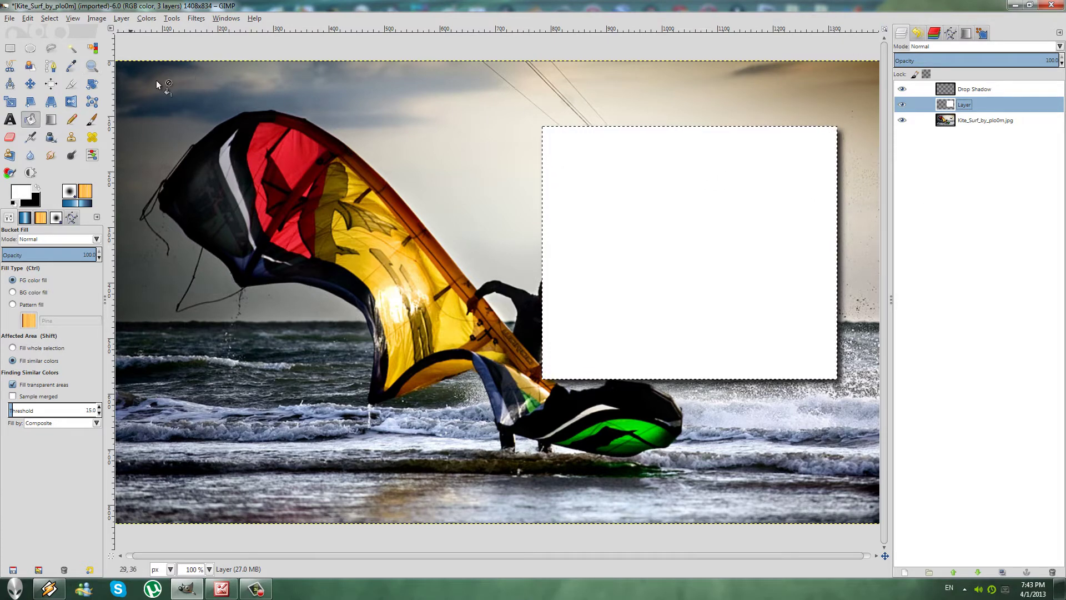
# - Shrink the current selection inward by 15 px
pyautogui.click(49, 18)
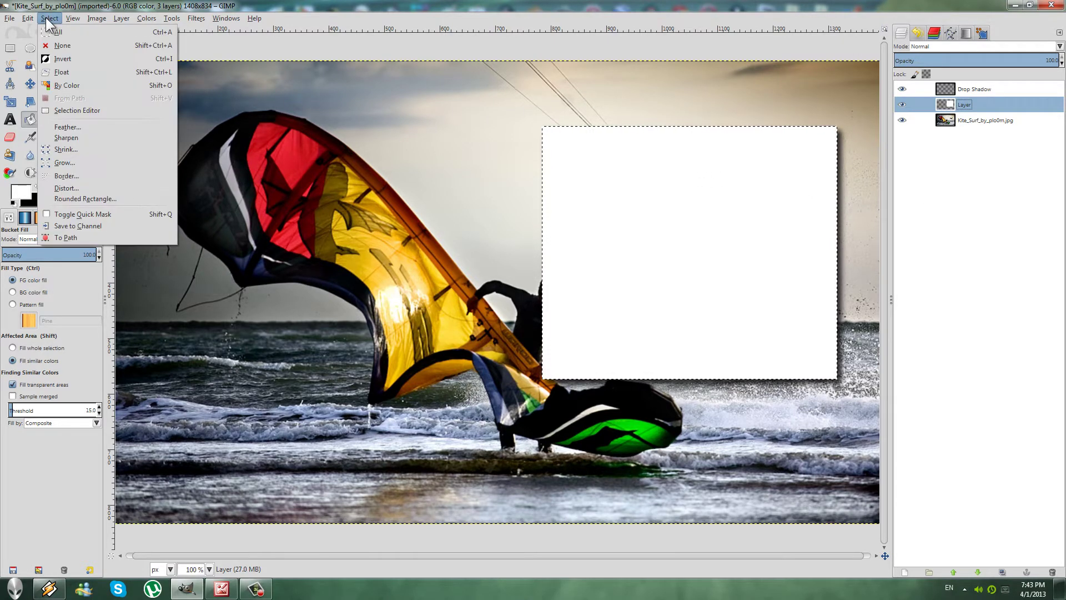
pyautogui.click(67, 149)
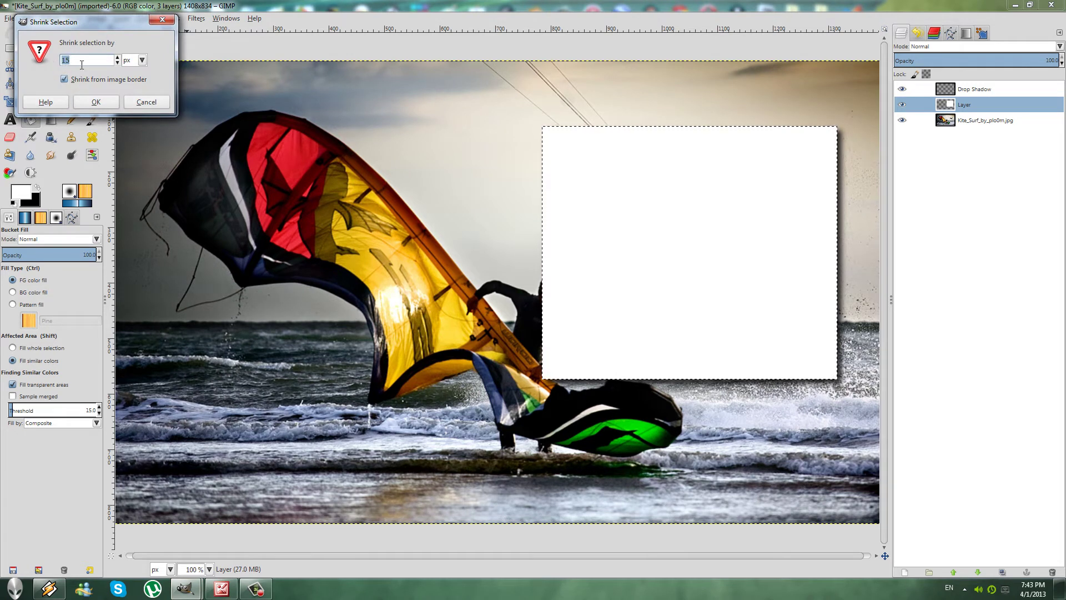
pyautogui.click(65, 60)
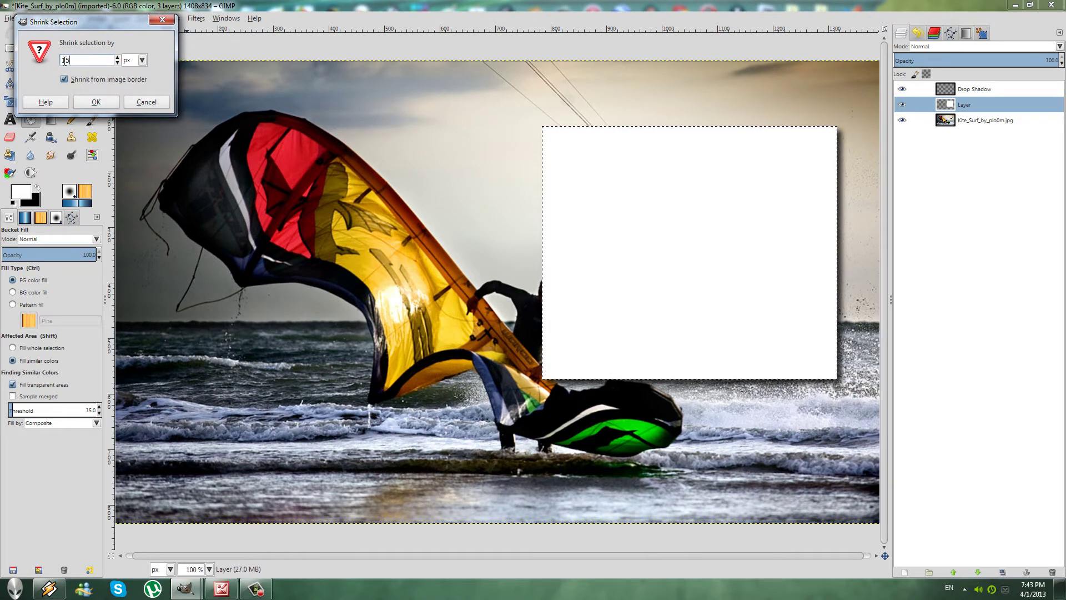
pyautogui.doubleClick(76, 61)
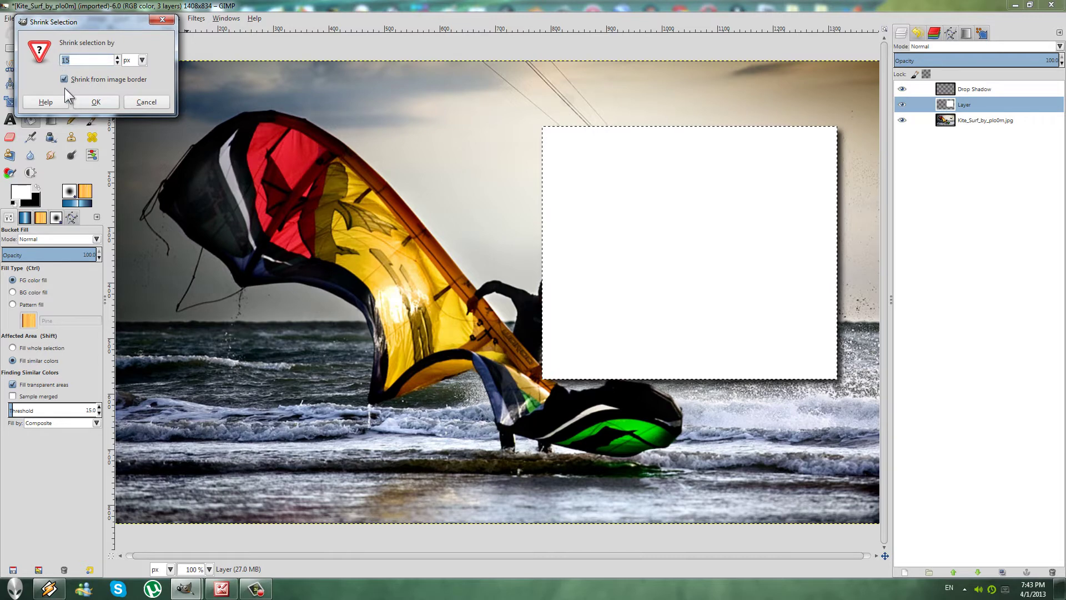
pyautogui.click(96, 102)
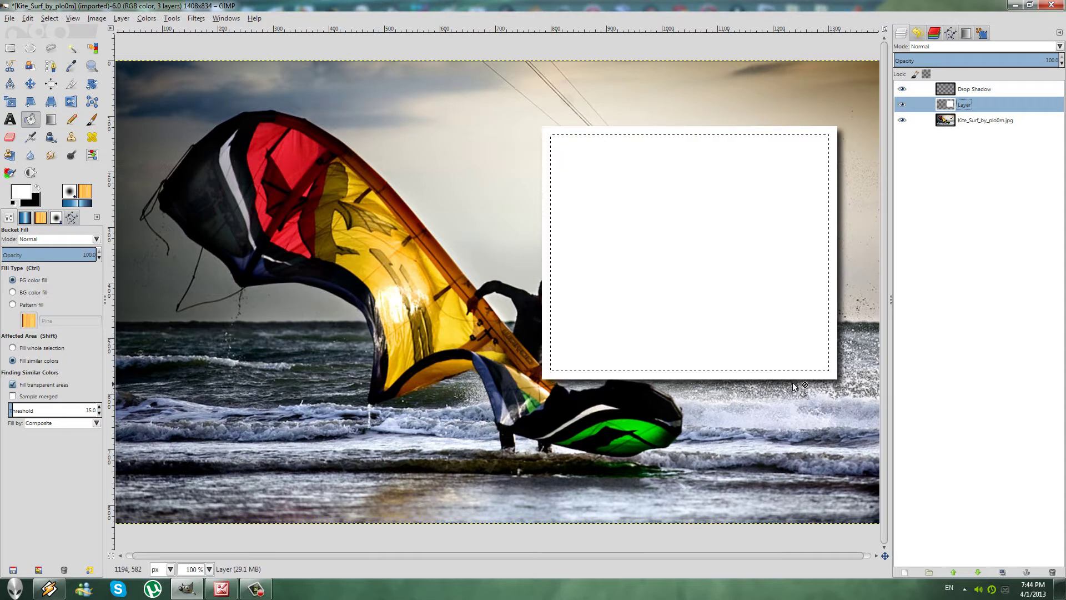
# - Toggle the Drop Shadow and white frame layers' visibility to check the framed photo's shadow
pyautogui.click(977, 105)
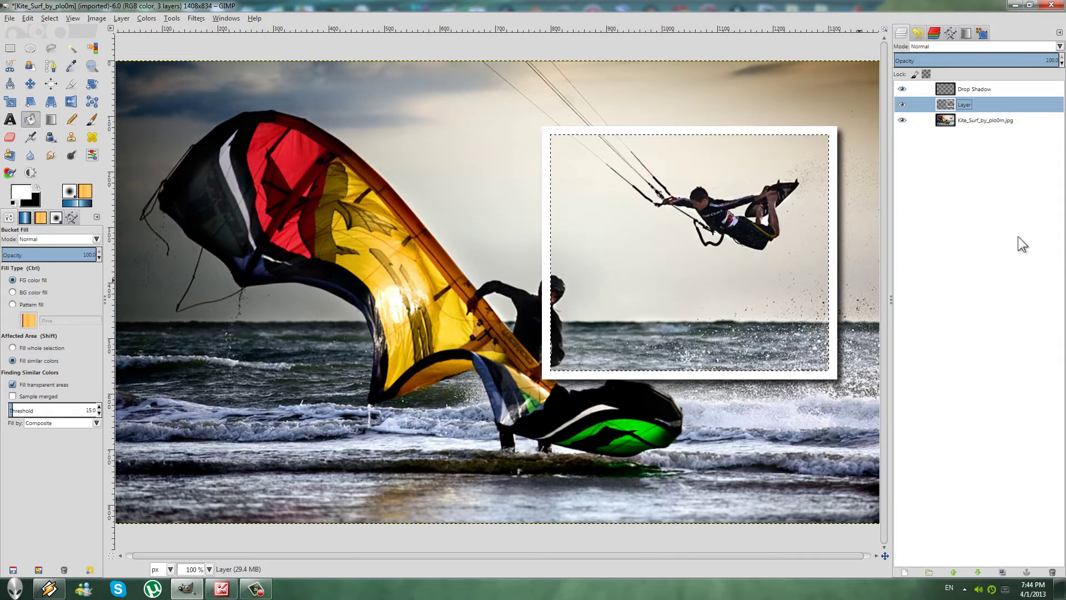
pyautogui.click(1018, 88)
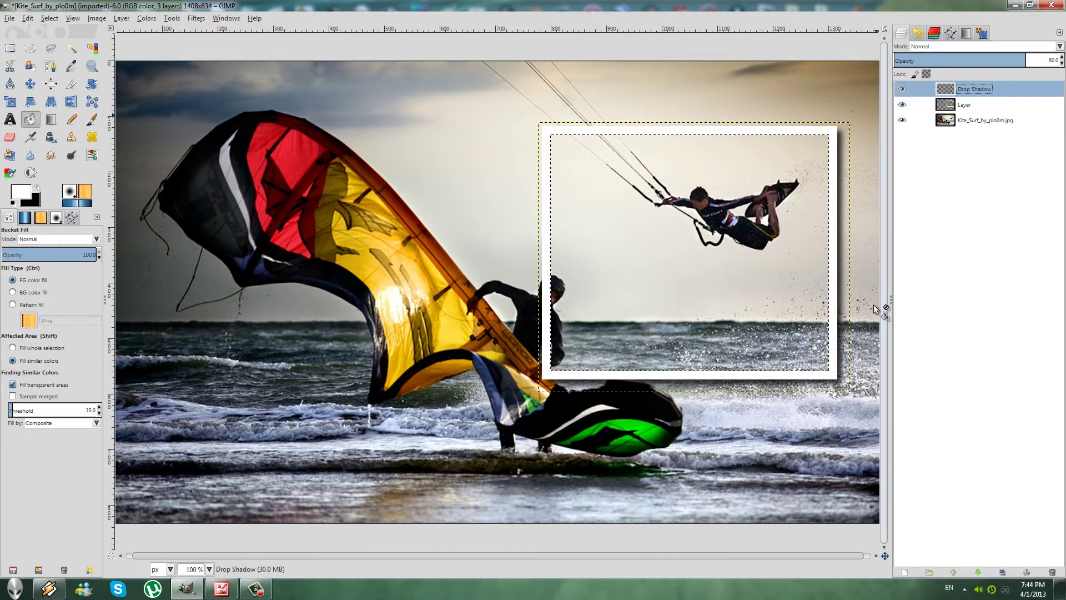
pyautogui.click(902, 90)
pyautogui.click(902, 90)
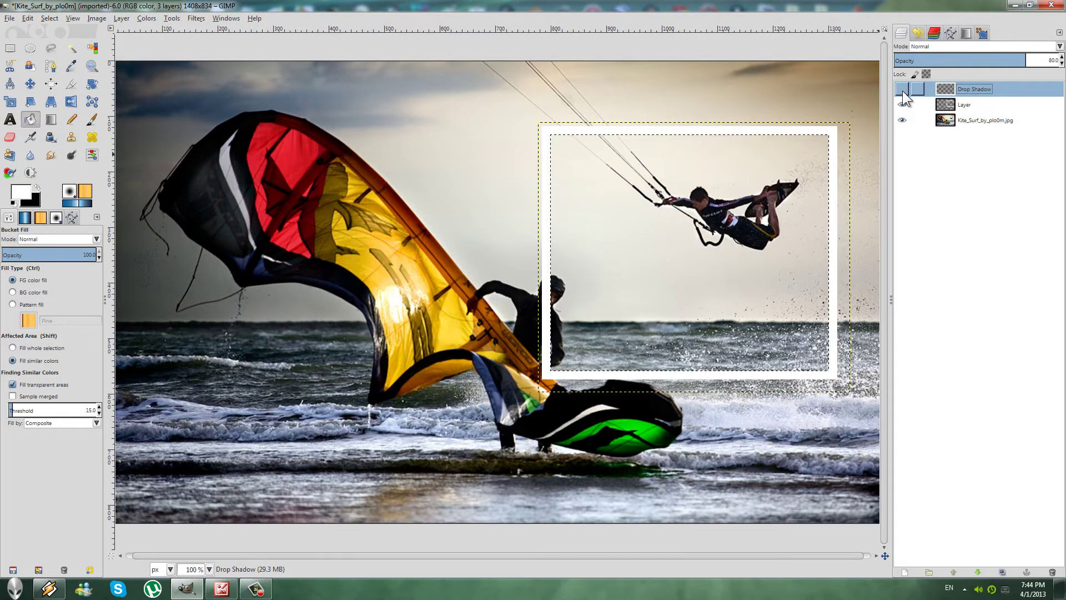
pyautogui.click(902, 91)
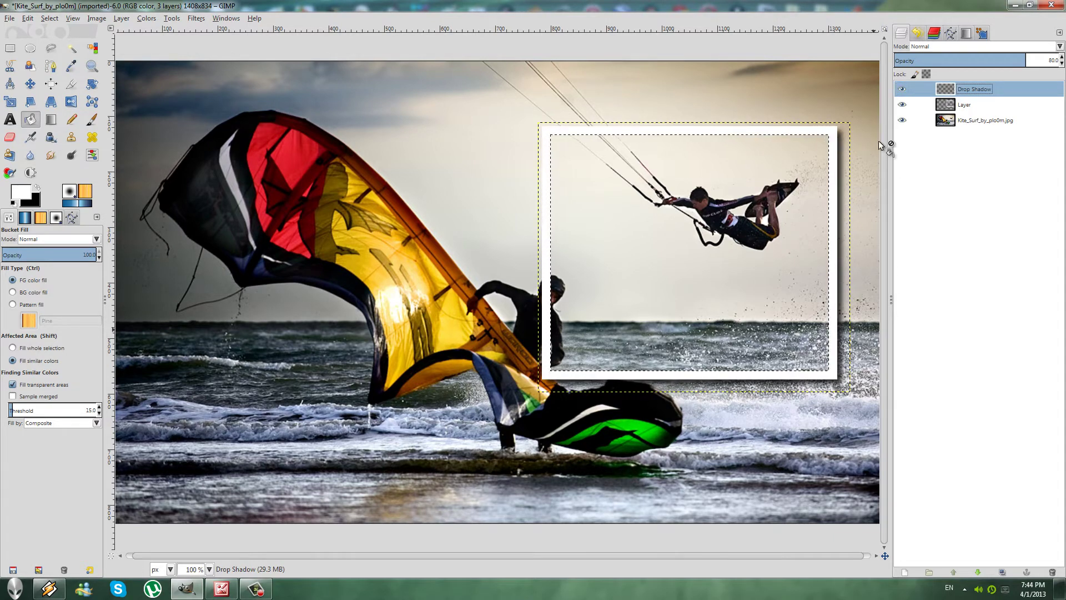
pyautogui.click(901, 89)
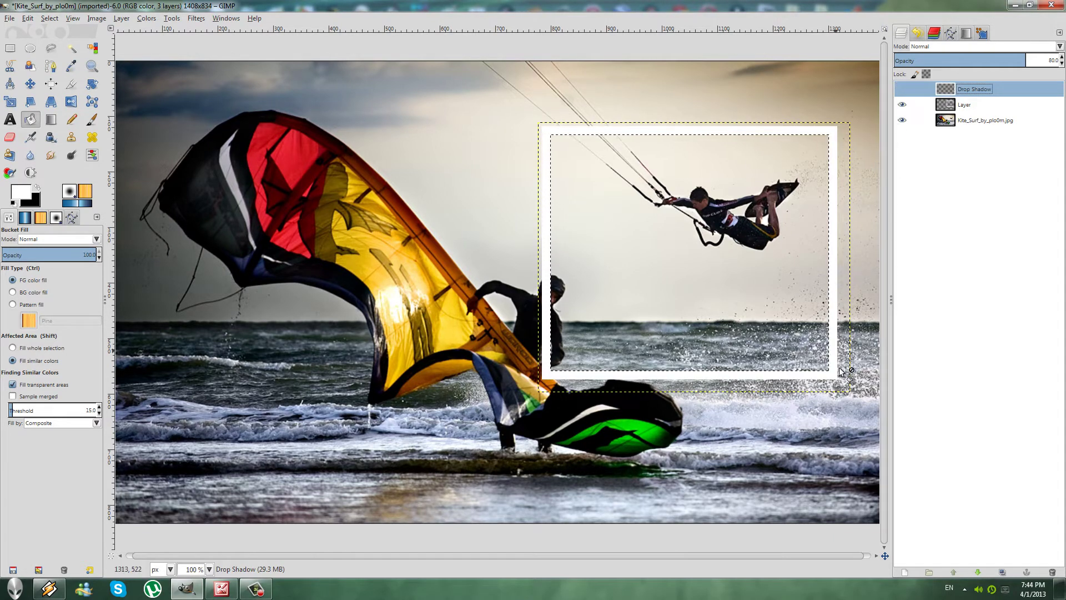
pyautogui.click(903, 89)
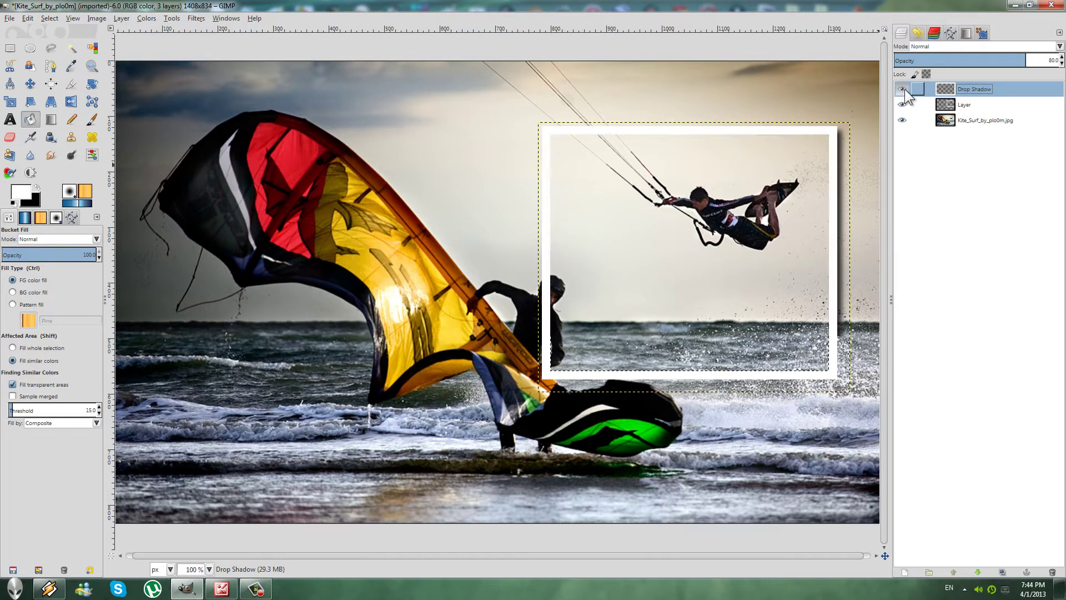
pyautogui.click(902, 104)
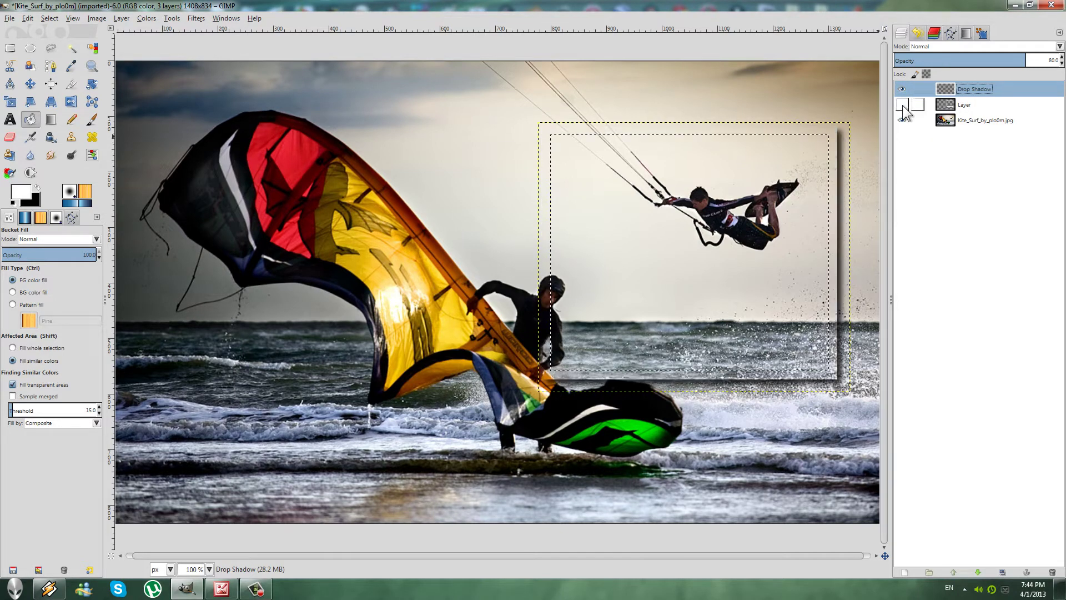
pyautogui.click(902, 105)
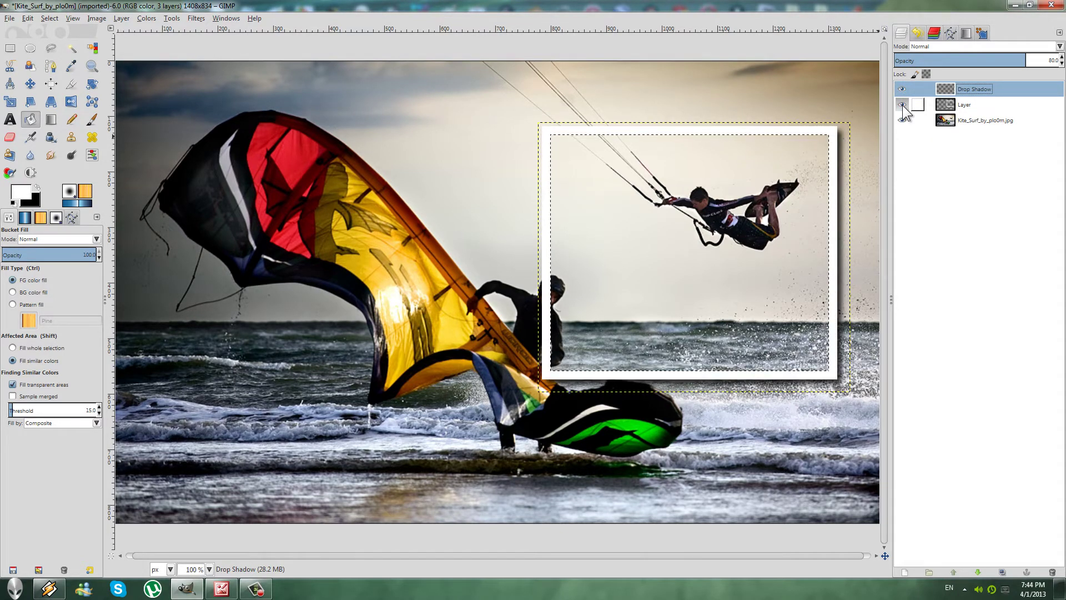
# - Merge the Drop Shadow layer down into the white frame Layer and check the result
pyautogui.rightClick(1010, 95)
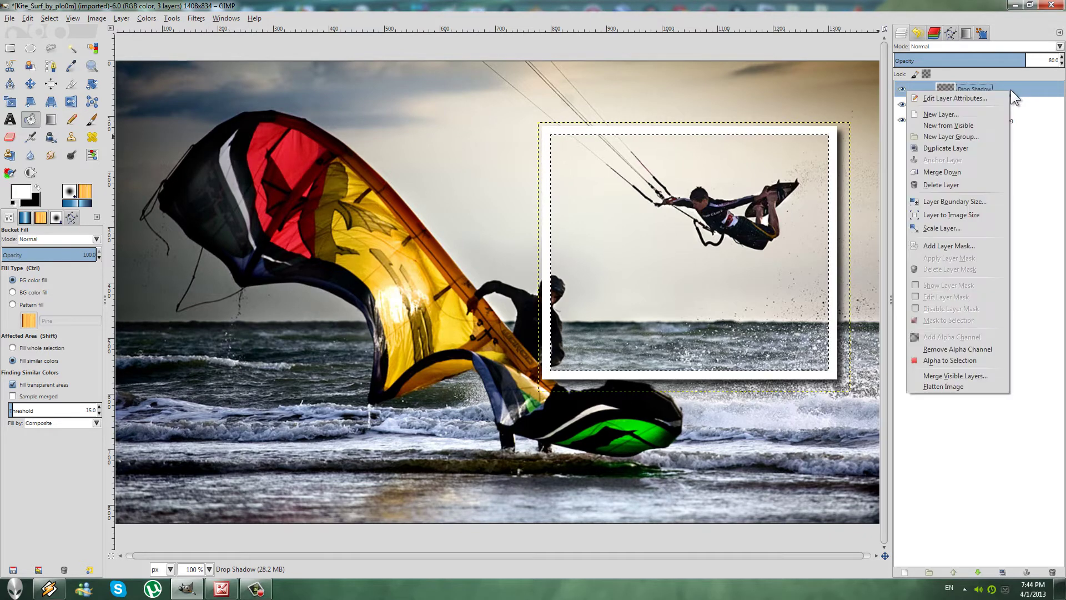
pyautogui.click(940, 172)
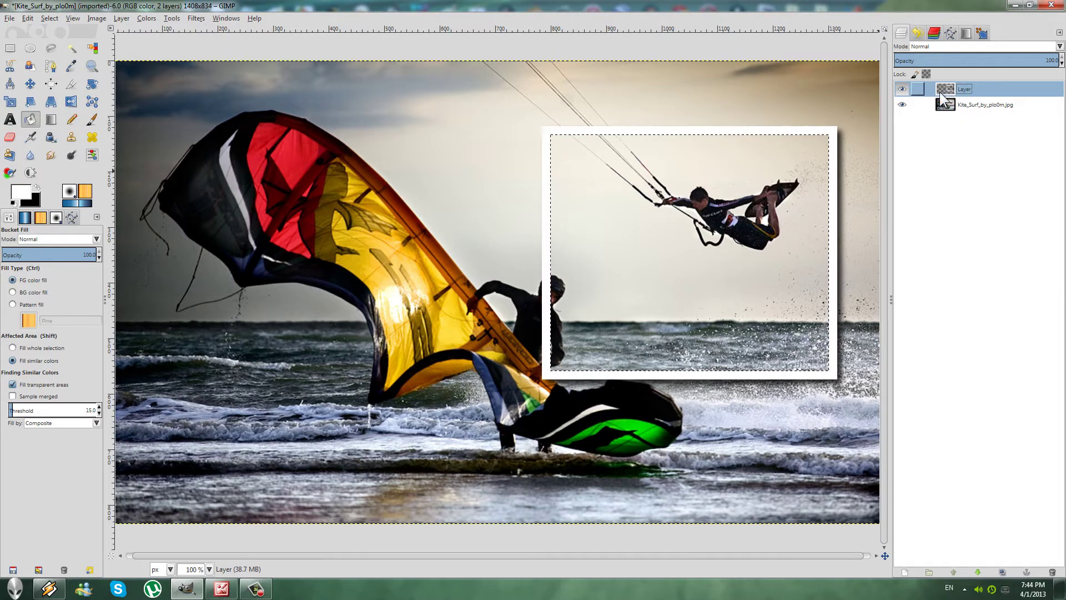
pyautogui.click(901, 89)
# - Deselect all and rename the merged frame layer to 'desna slika'
pyautogui.click(52, 18)
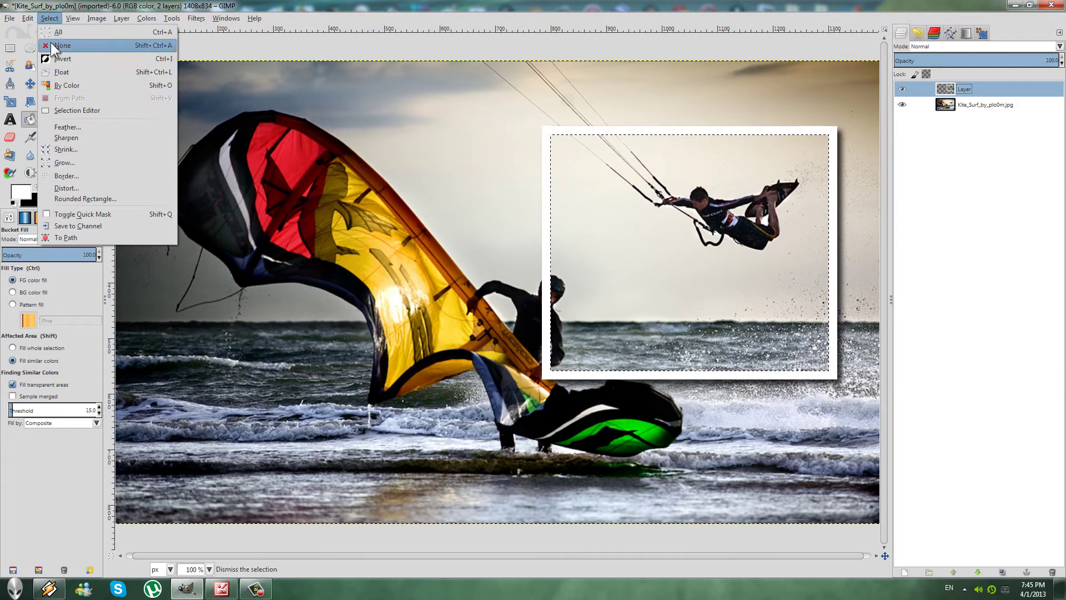
pyautogui.click(62, 43)
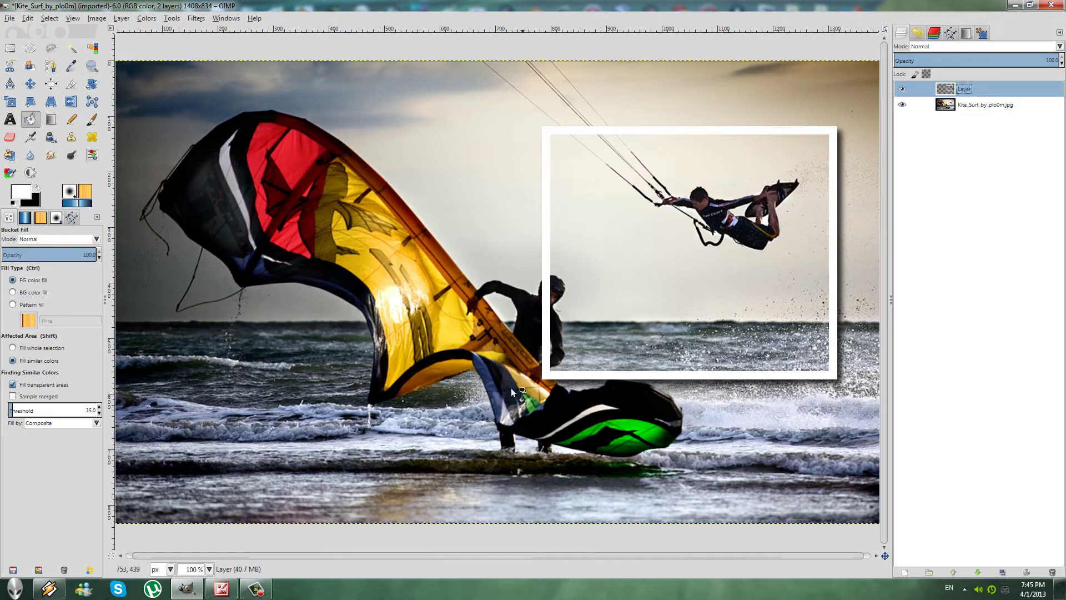
pyautogui.click(92, 86)
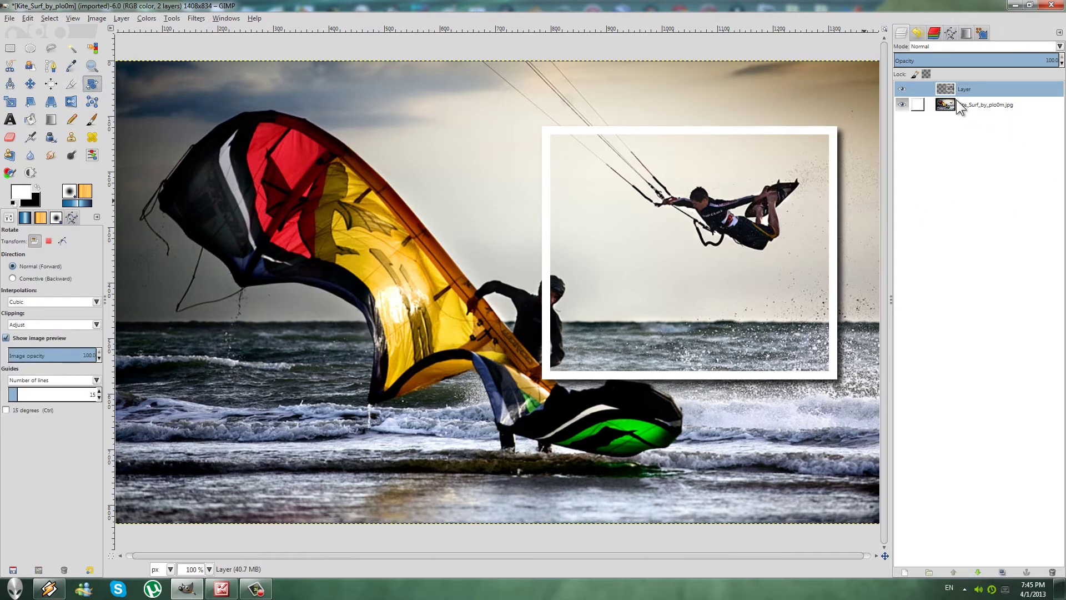
pyautogui.click(990, 87)
pyautogui.doubleClick(977, 88)
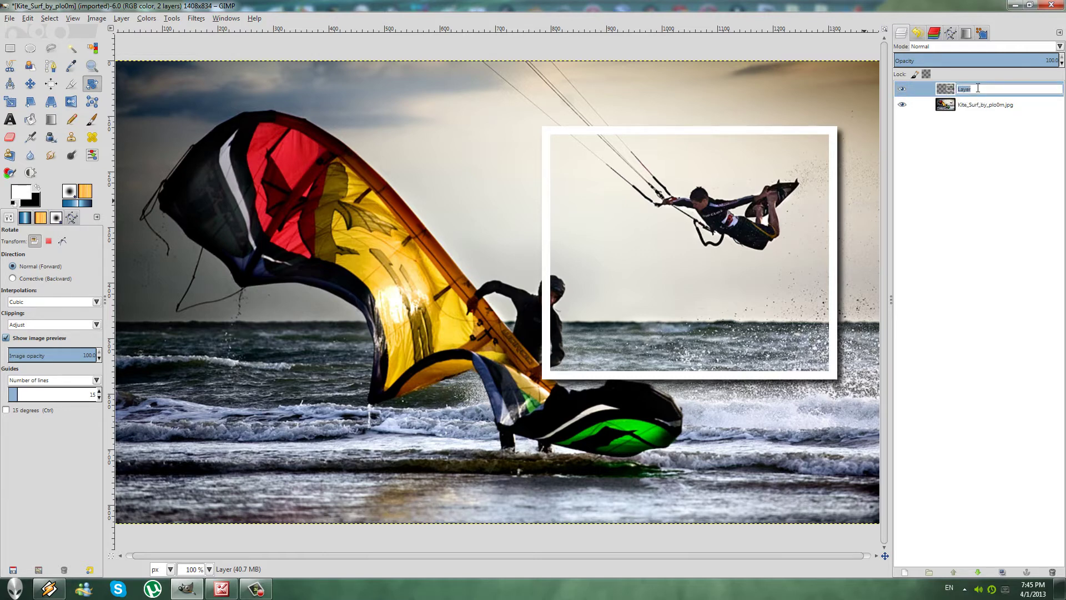
pyautogui.press('Return')
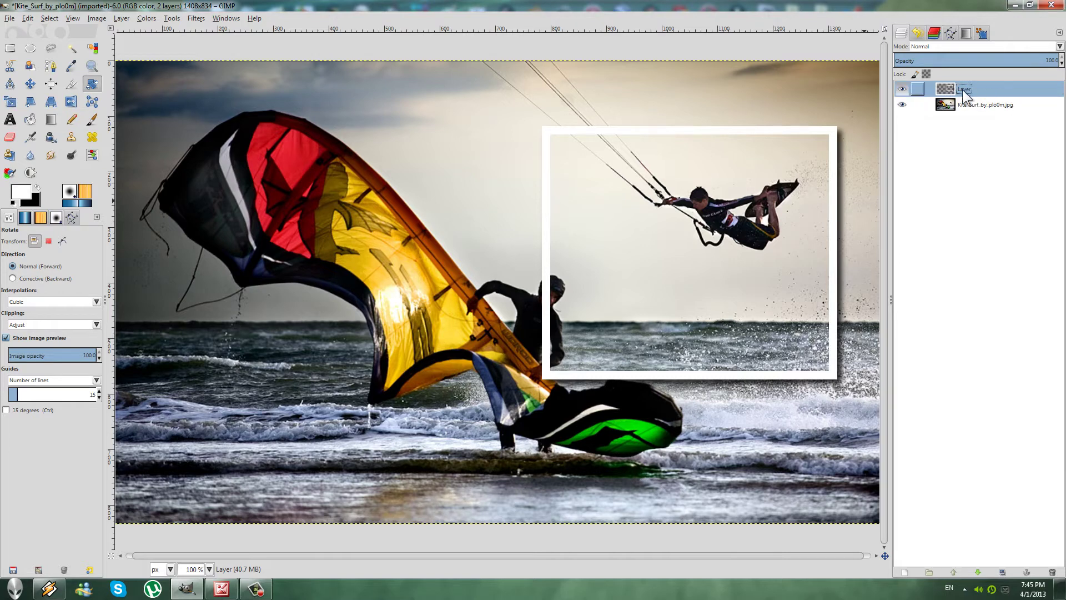
pyautogui.doubleClick(963, 90)
pyautogui.write('desna slika')
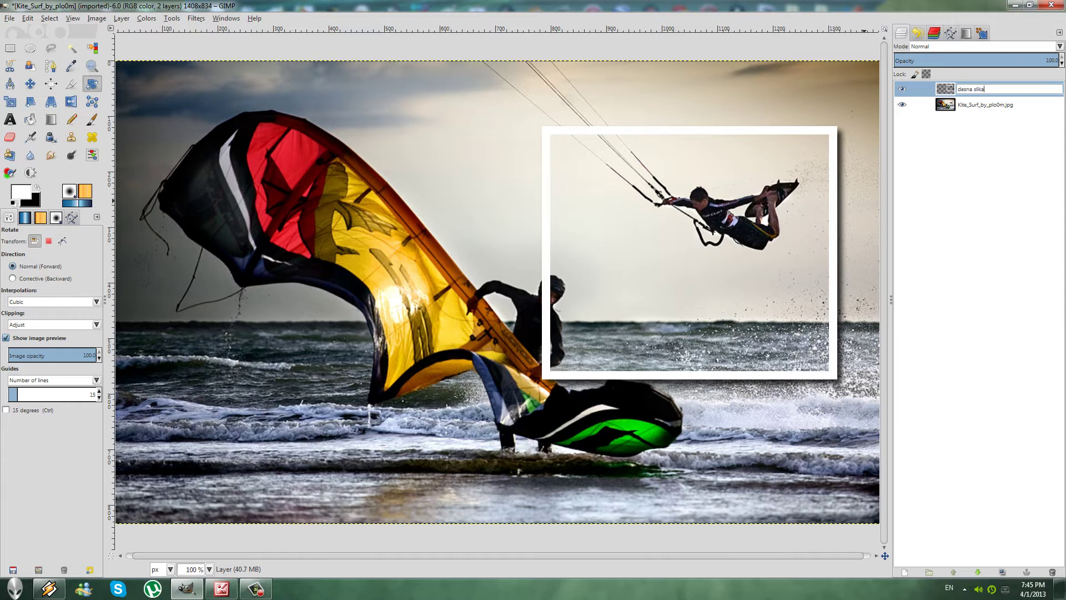
pyautogui.press('Return')
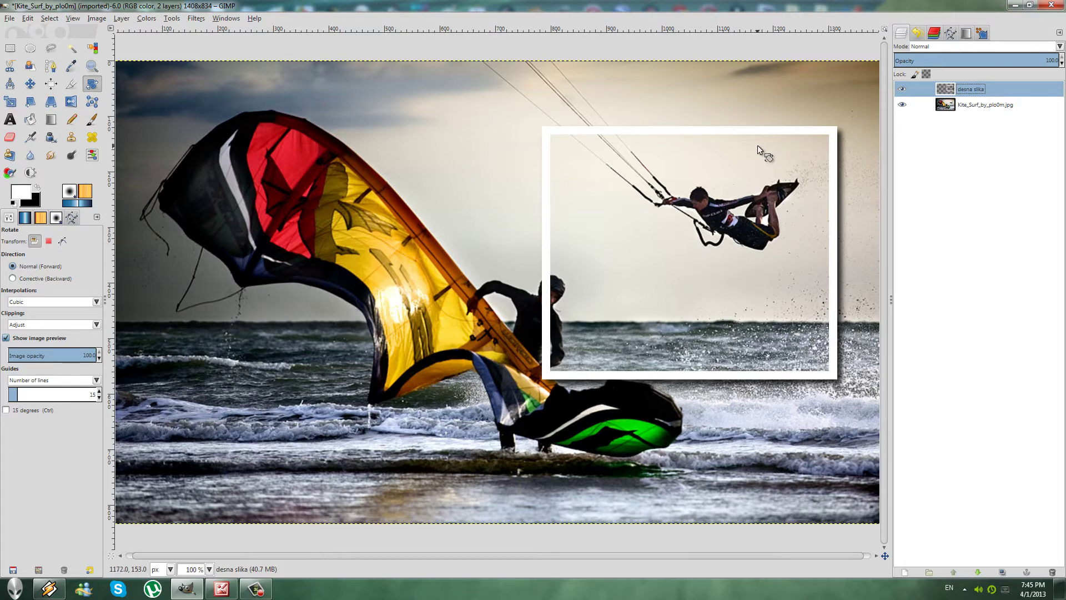
# - Rotate the desna slika frame layer about 1.58 degrees clockwise
pyautogui.click(799, 132)
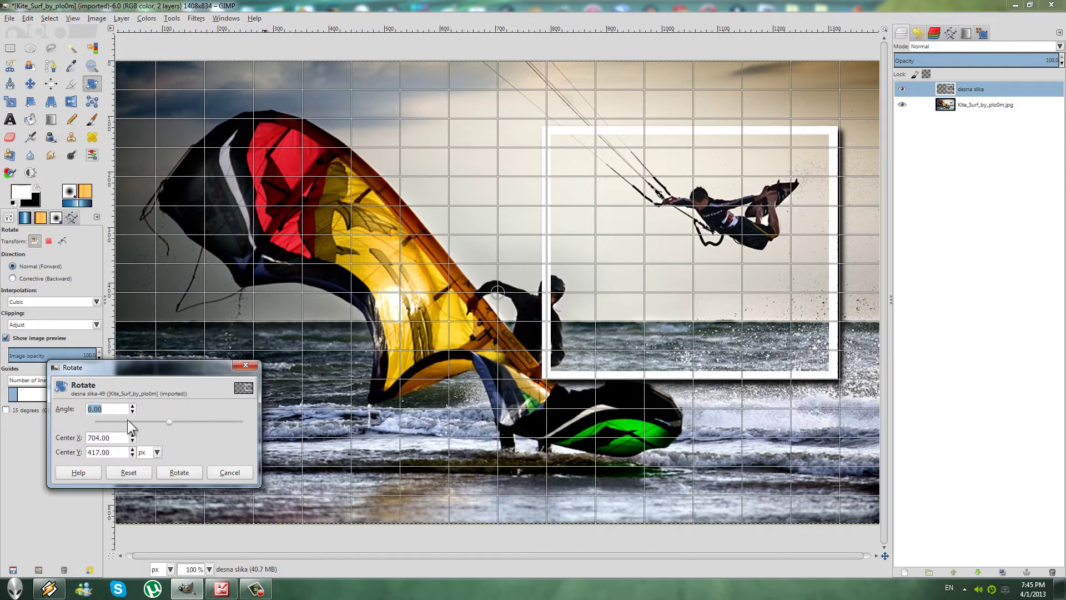
pyautogui.moveTo(167, 373); pyautogui.dragTo(340, 228)
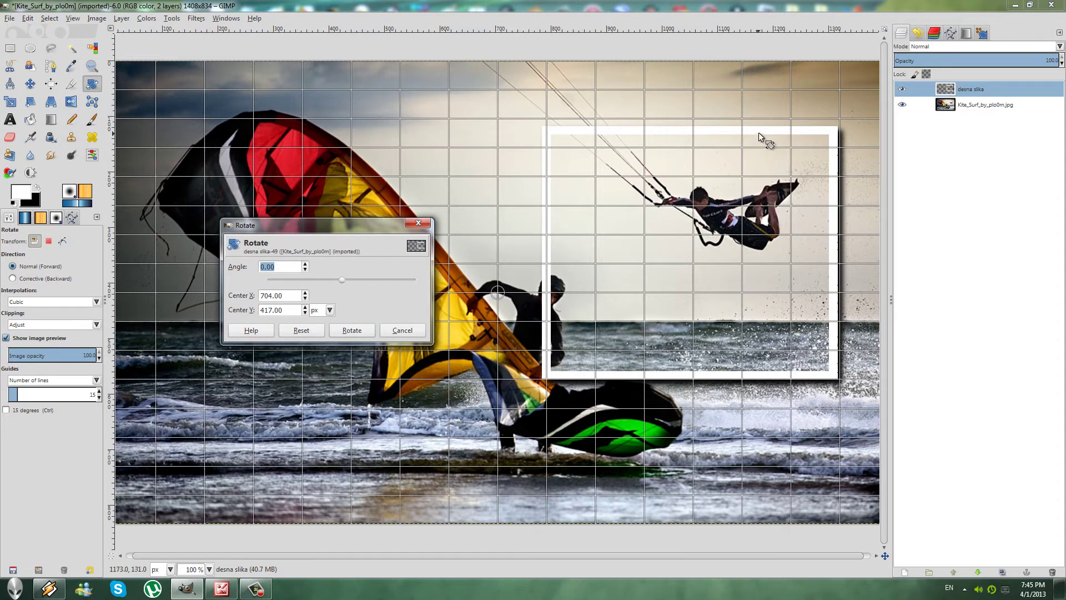
pyautogui.moveTo(758, 132); pyautogui.dragTo(776, 130)
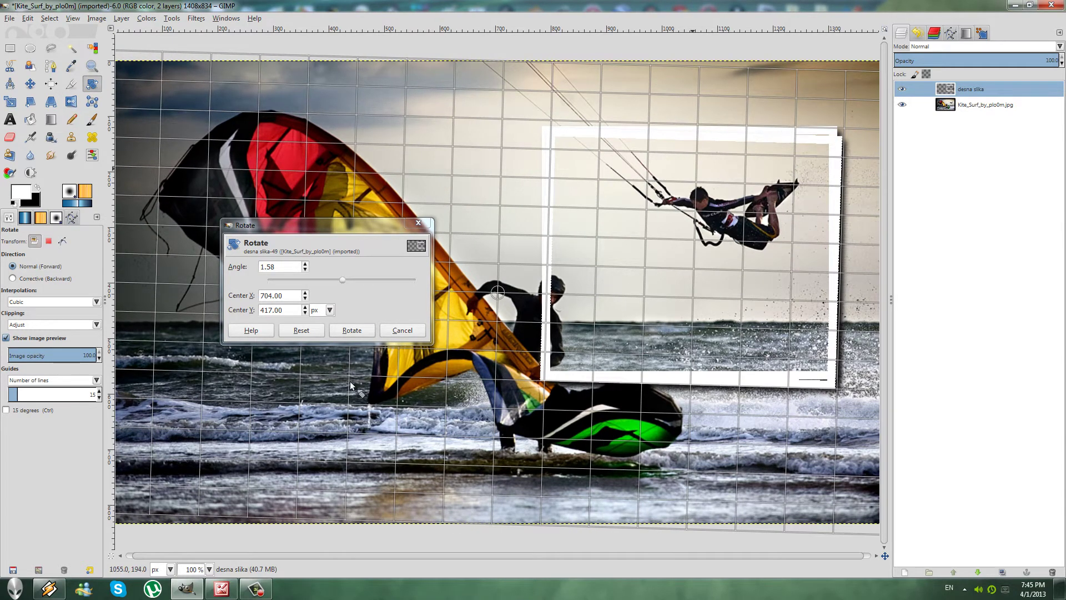
pyautogui.click(351, 331)
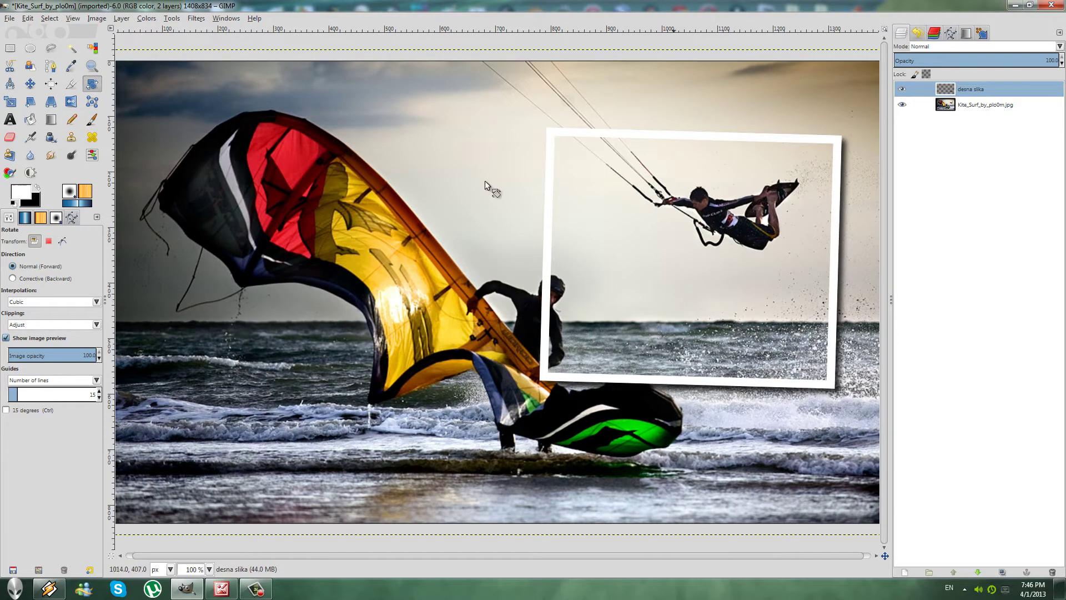
# - Shift the tilted desna slika frame about 15 px left and down
pyautogui.click(34, 87)
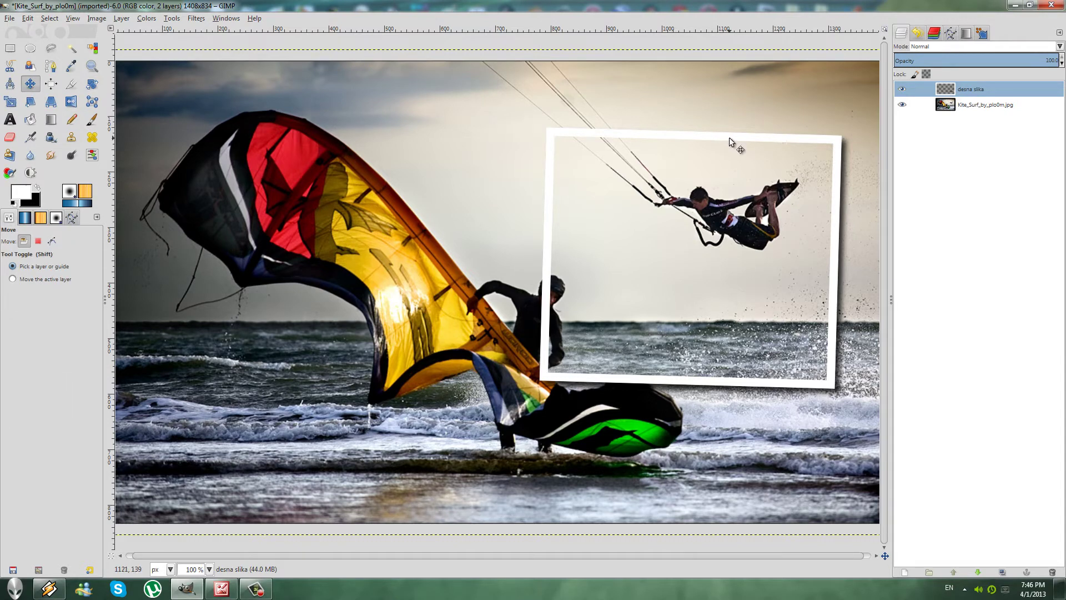
pyautogui.moveTo(732, 138); pyautogui.dragTo(734, 136)
pyautogui.moveTo(734, 136); pyautogui.dragTo(723, 147)
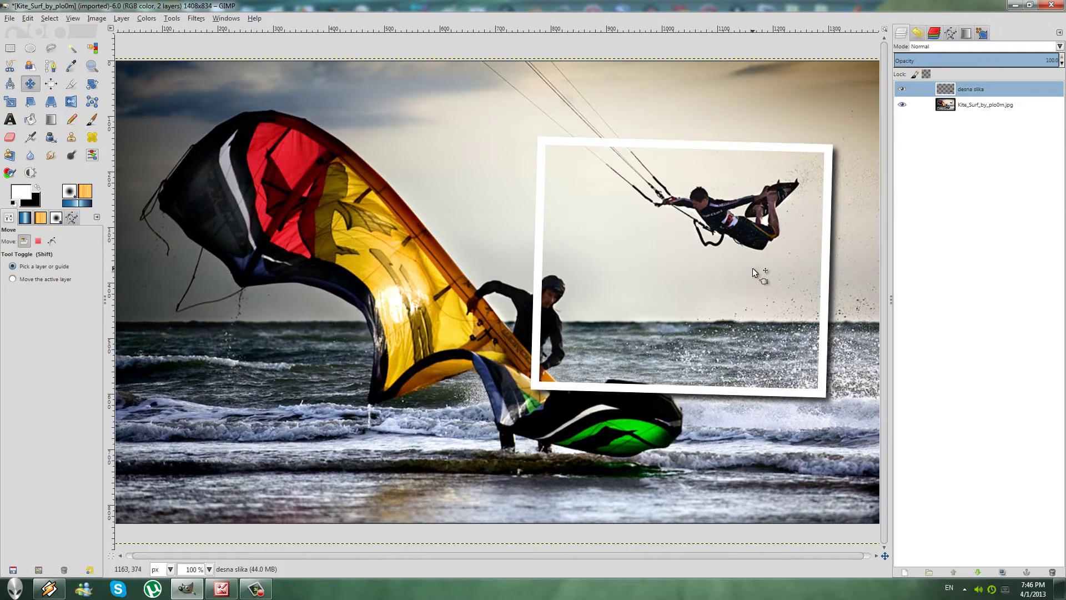
# - Duplicate the desna slika layer and rename the copy ljeva slika
pyautogui.doubleClick(990, 89)
pyautogui.rightClick(1009, 89)
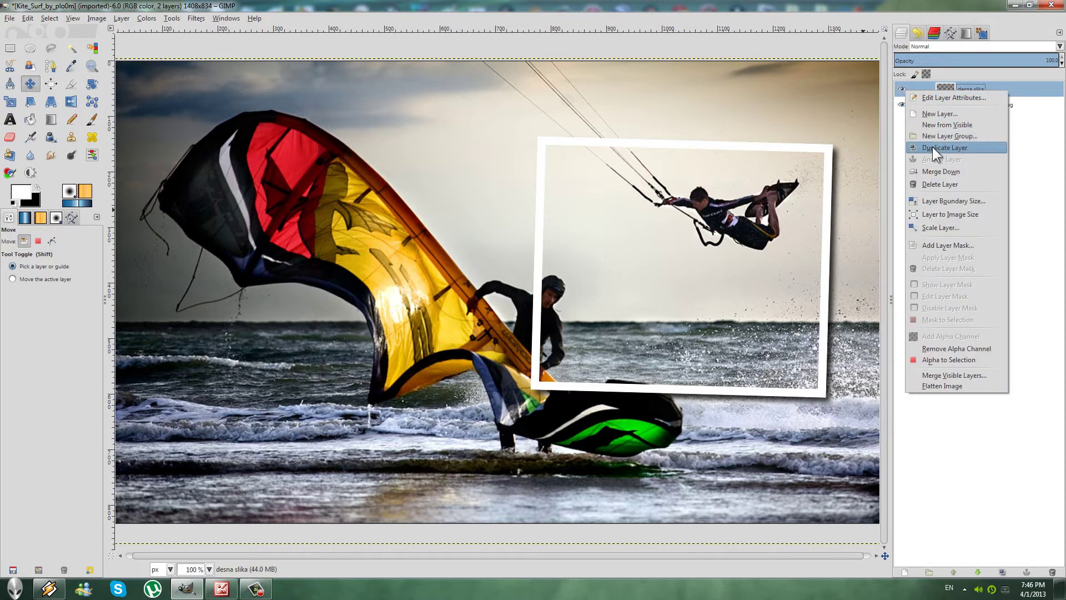
pyautogui.click(966, 149)
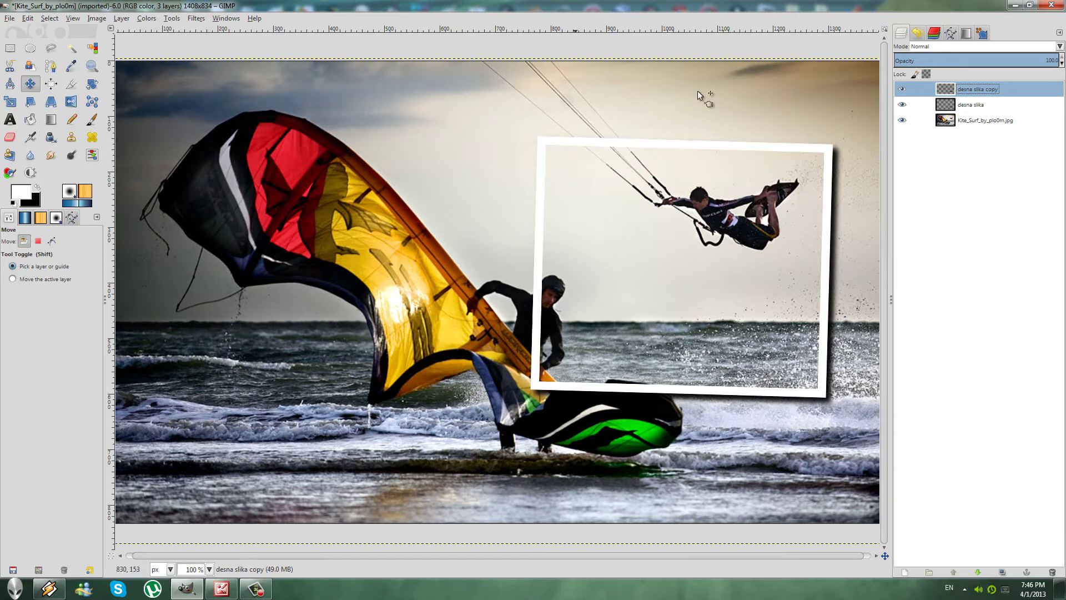
pyautogui.doubleClick(984, 88)
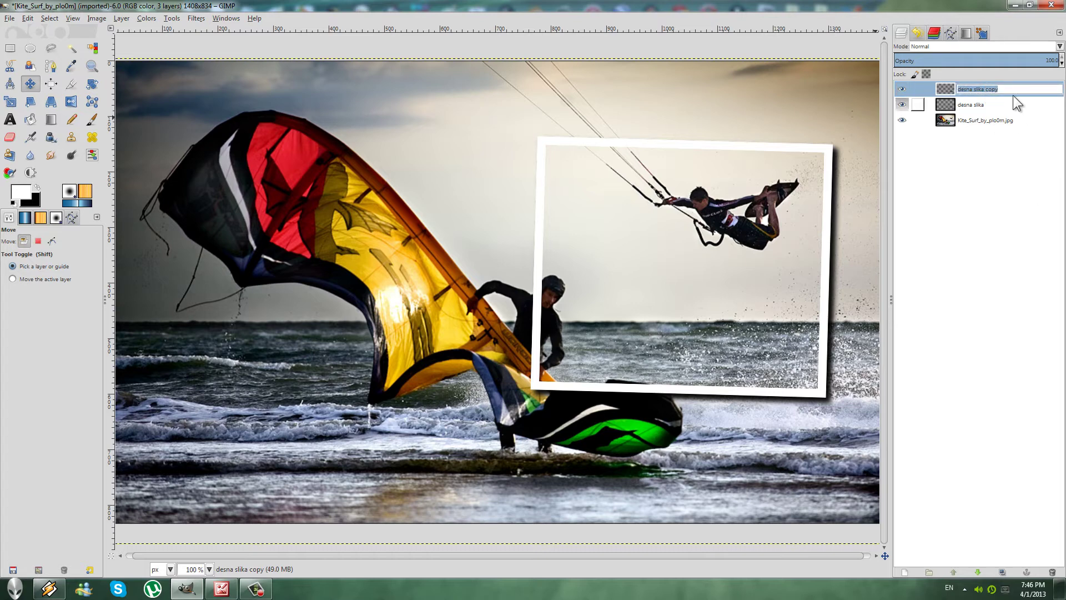
pyautogui.click(1010, 90)
pyautogui.press('BackSpace')
pyautogui.press('BackSpace')
pyautogui.press('BackSpace')
pyautogui.press('BackSpace')
pyautogui.press('BackSpace')
pyautogui.press('Return')
pyautogui.press('r')
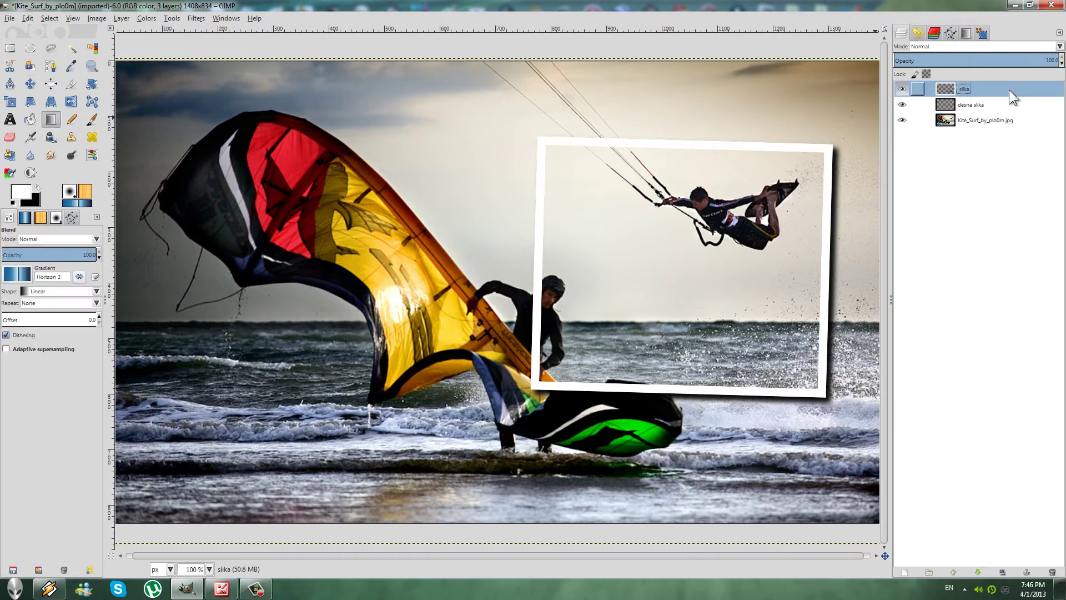
pyautogui.press('a')
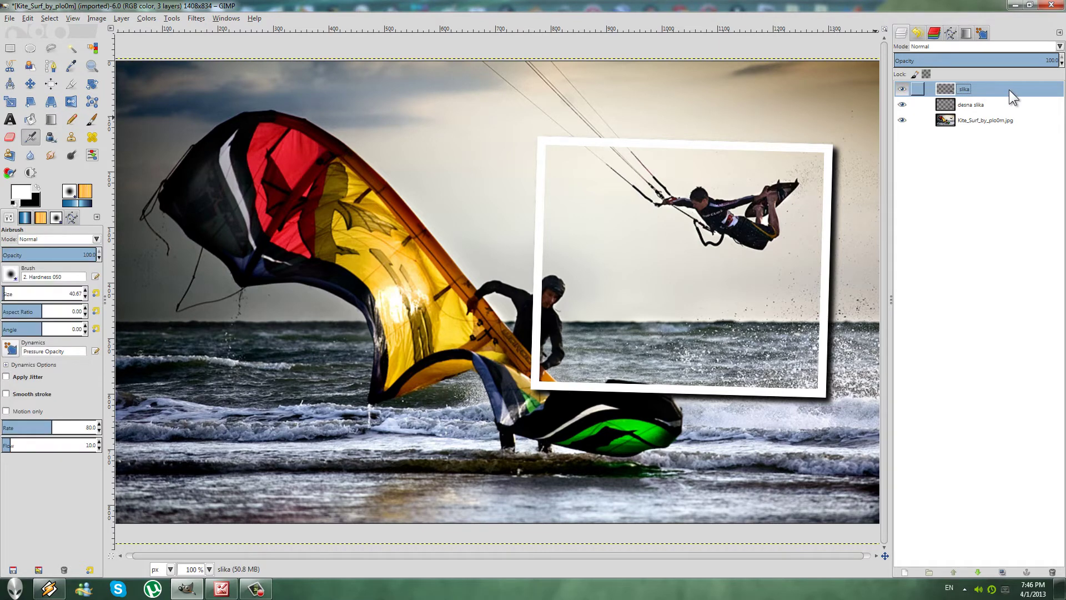
pyautogui.doubleClick(1008, 89)
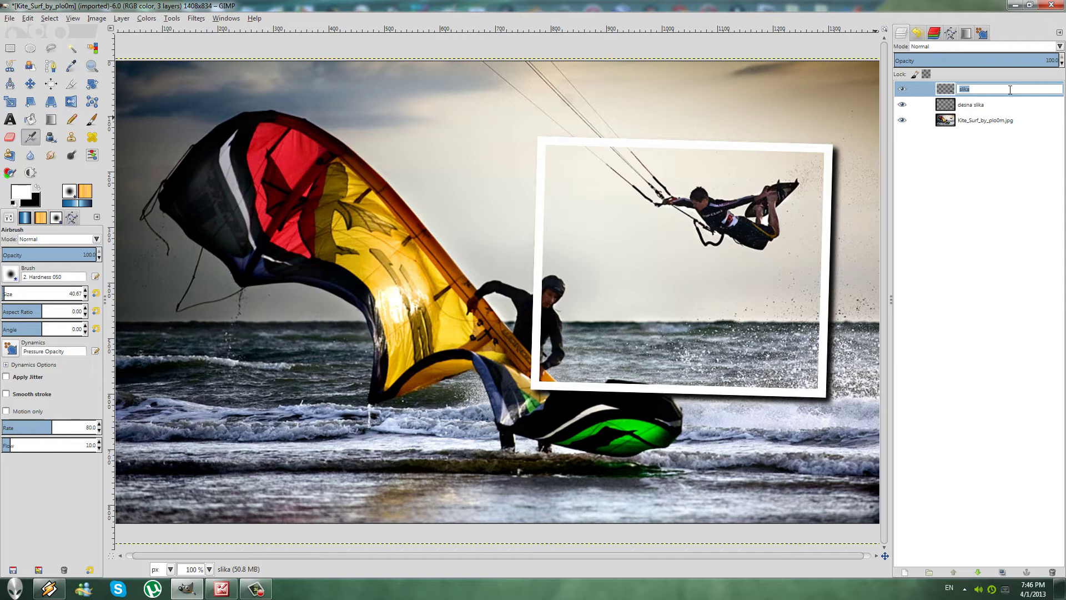
pyautogui.press('BackSpace')
pyautogui.press('Return')
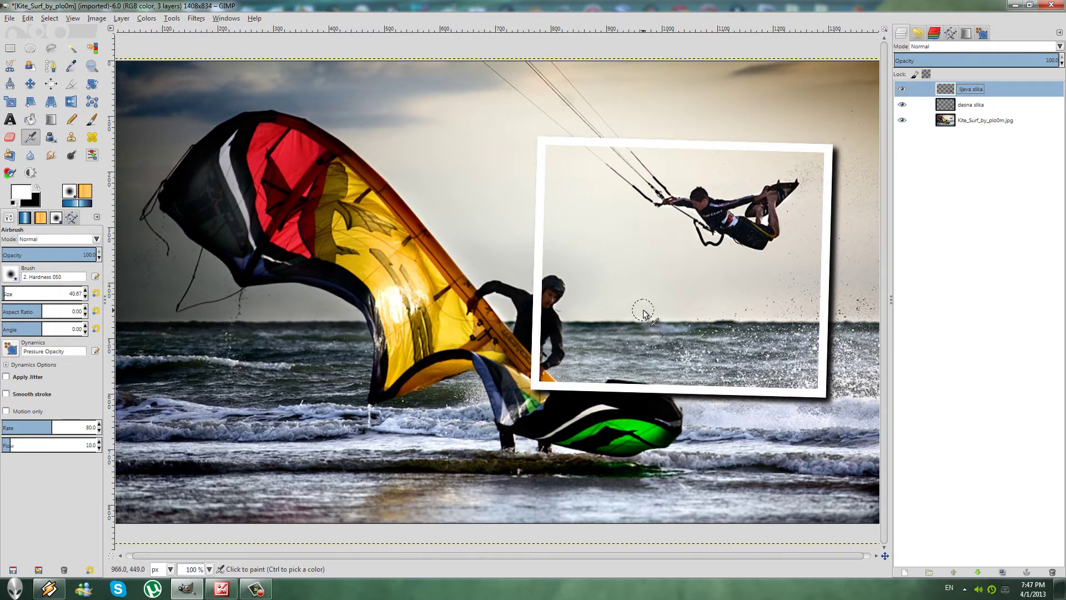
# - Undo the stray airbrush stroke from the Undo History and return to the Layers list
pyautogui.click(567, 360)
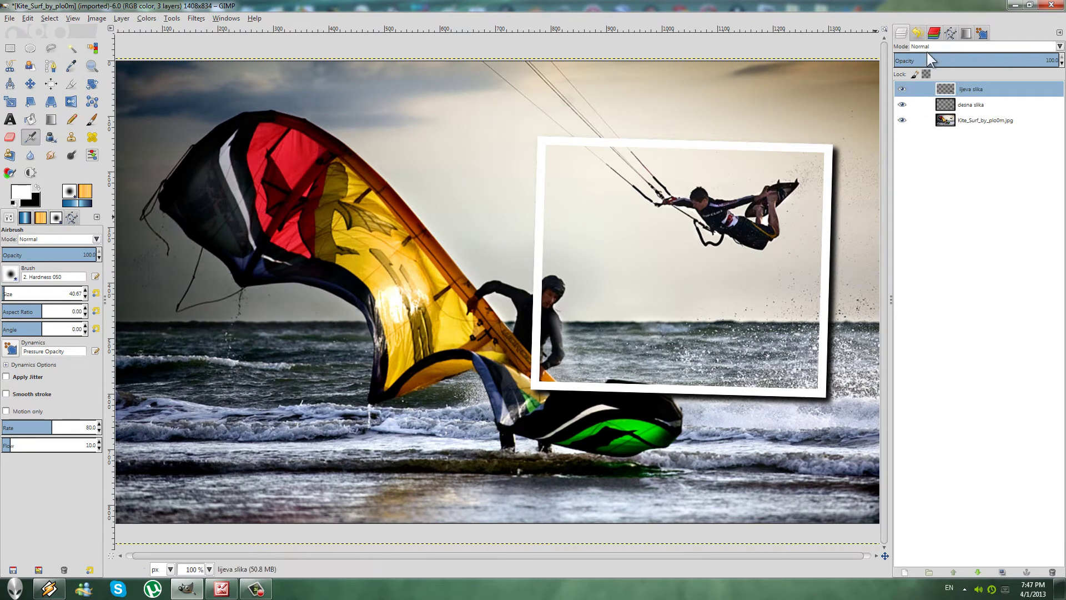
pyautogui.click(917, 34)
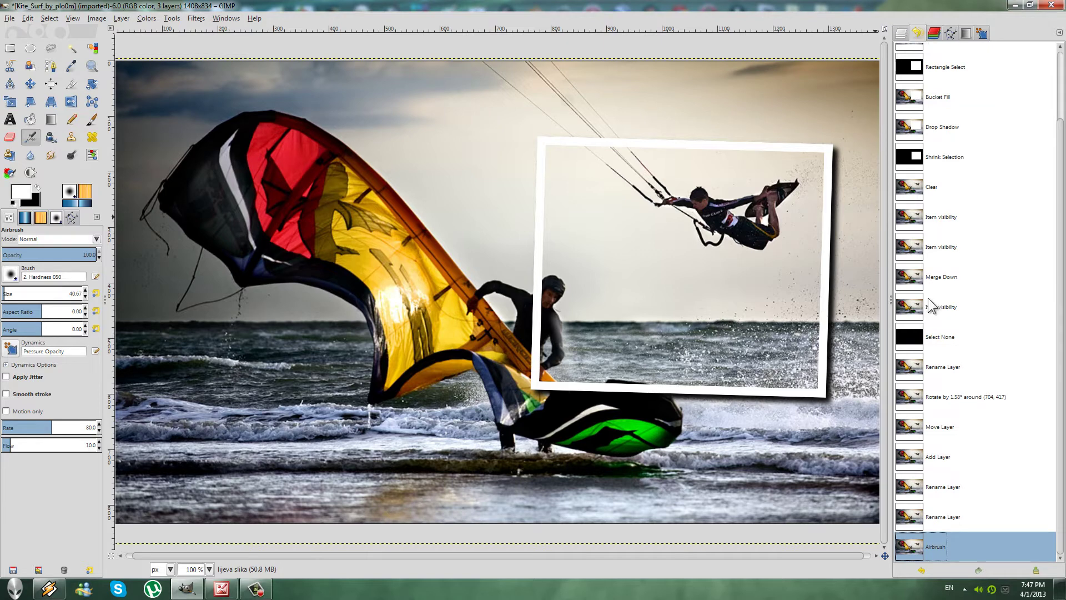
pyautogui.click(911, 518)
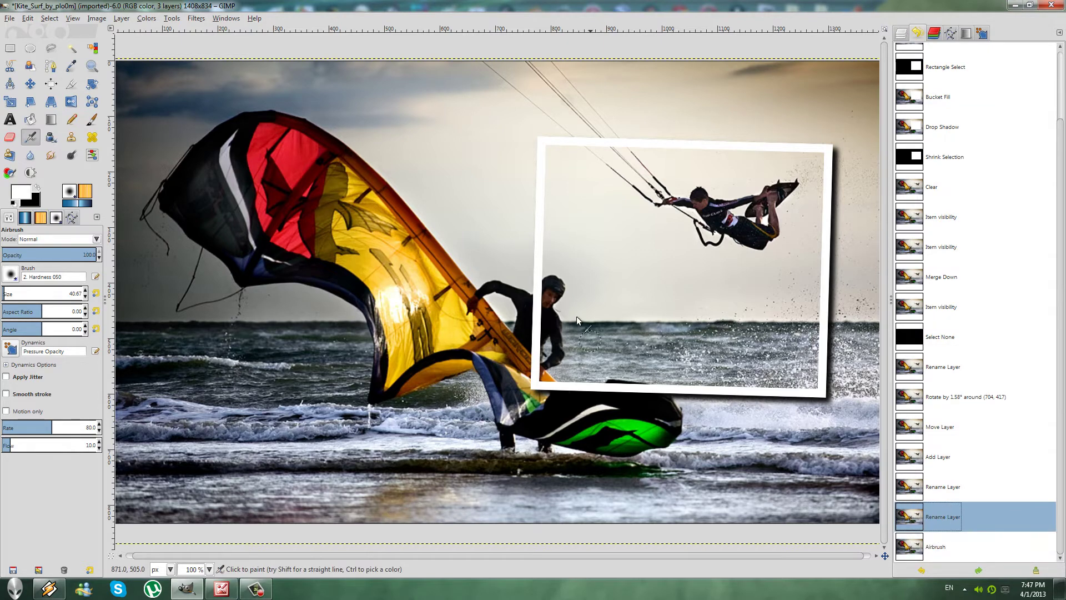
pyautogui.click(902, 34)
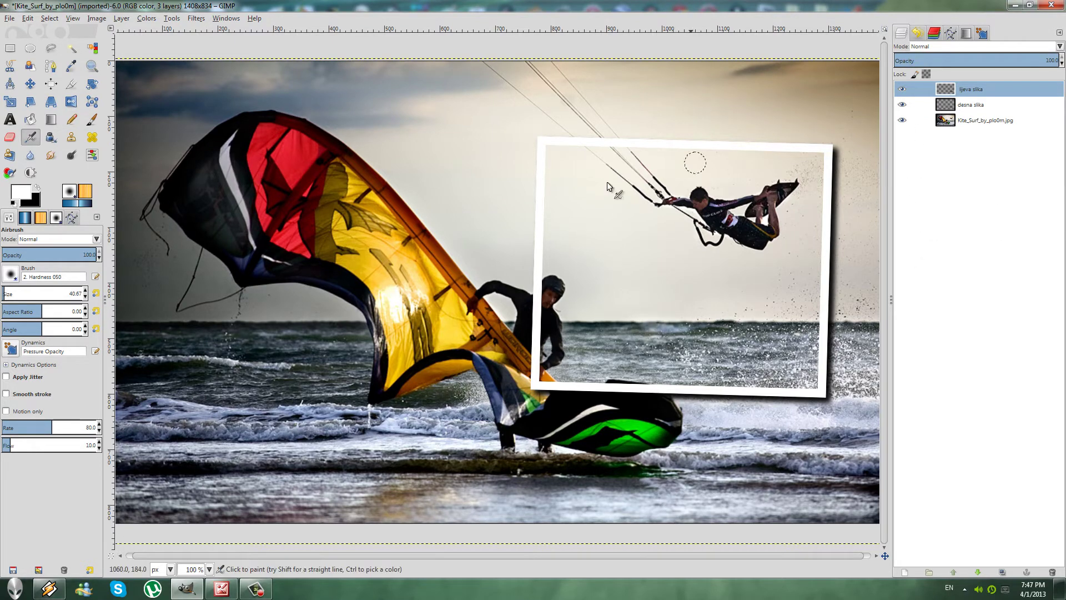
pyautogui.click(31, 84)
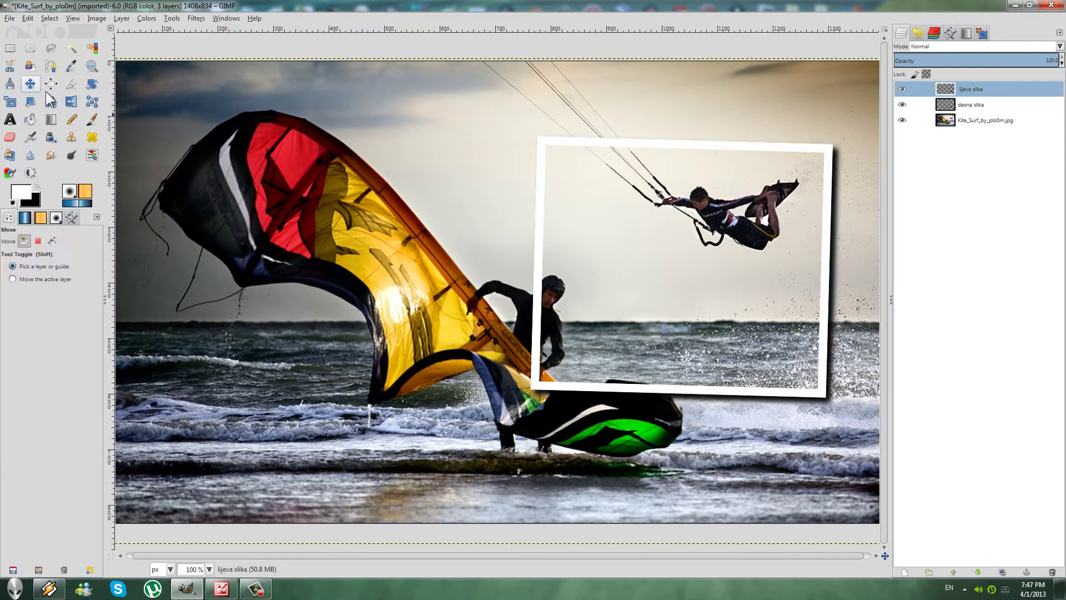
# - Move the ljeva slika frame to the left side of the image
pyautogui.click(968, 87)
pyautogui.moveTo(665, 145)
pyautogui.mouseDown()
pyautogui.moveTo(566, 147)
pyautogui.moveTo(387, 218)
pyautogui.mouseUp()
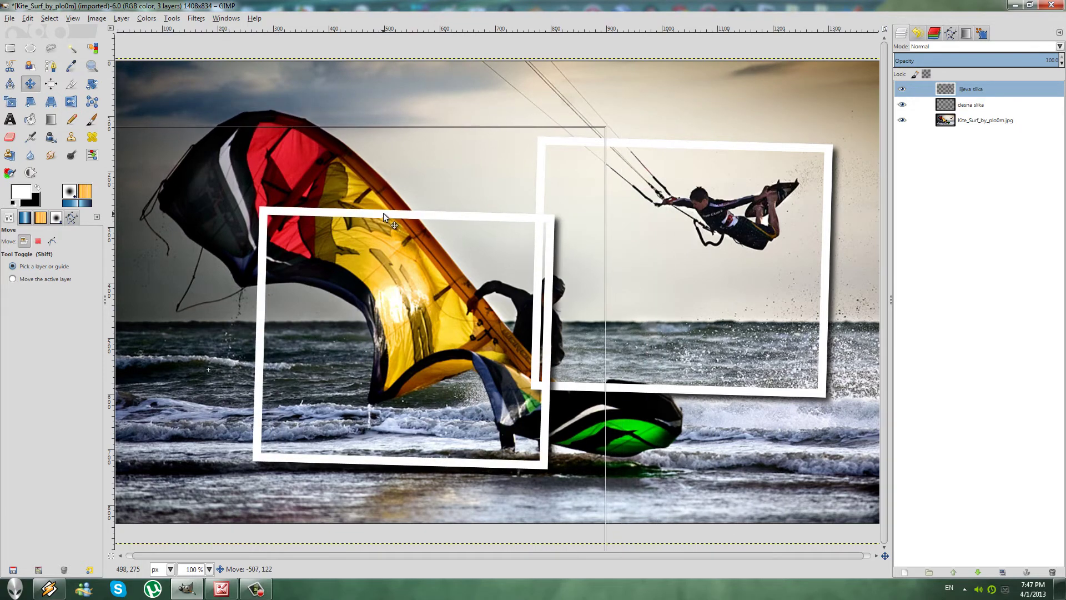
pyautogui.moveTo(387, 218); pyautogui.dragTo(379, 212)
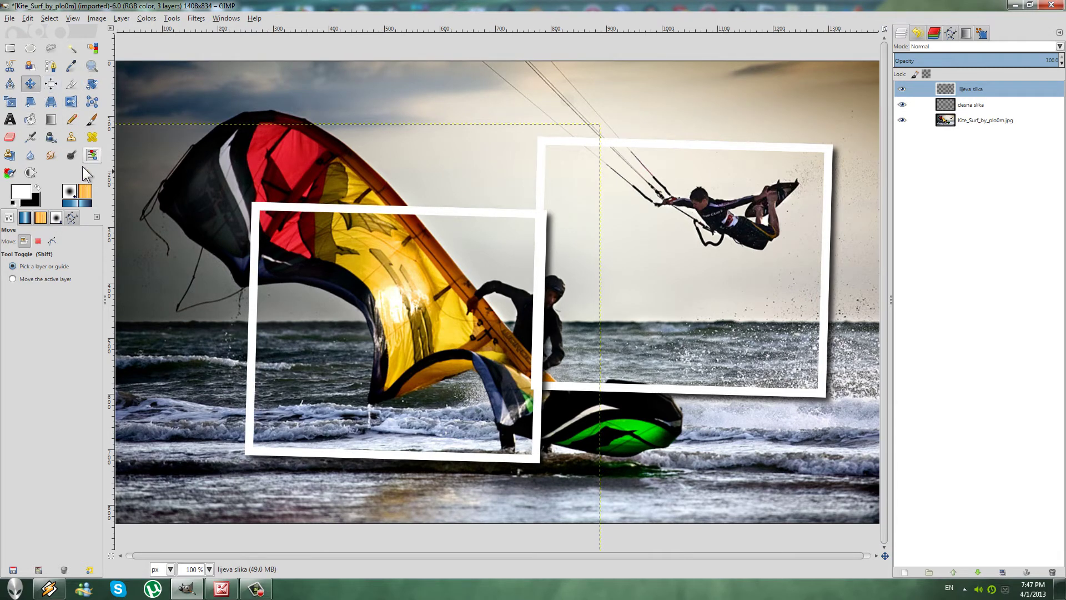
# - Tilt ljeva slika counter-clockwise and nudge it slightly down and right
pyautogui.click(92, 84)
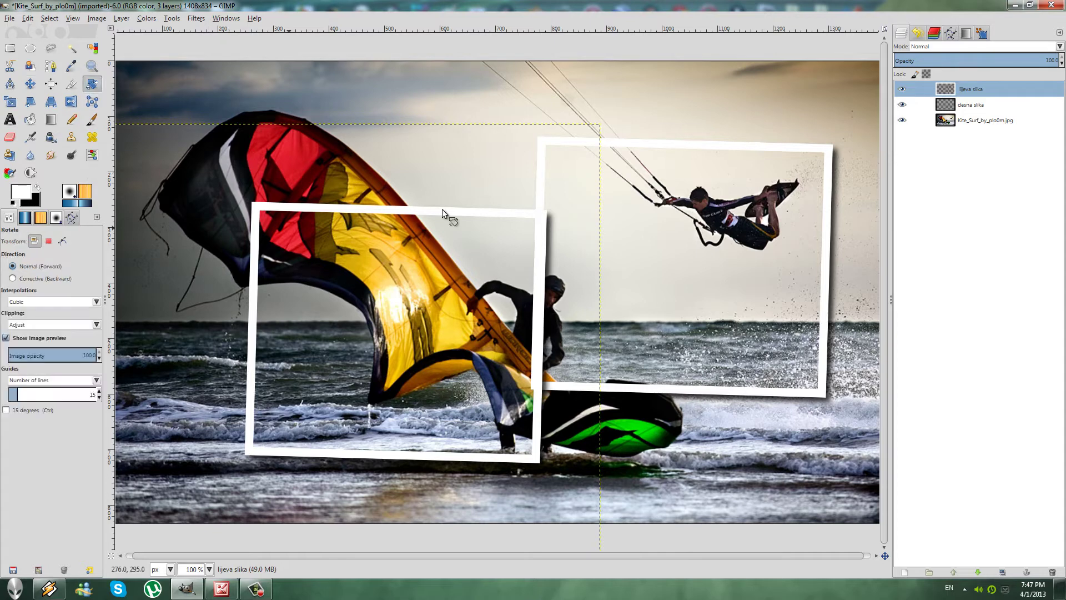
pyautogui.moveTo(474, 211); pyautogui.dragTo(438, 171)
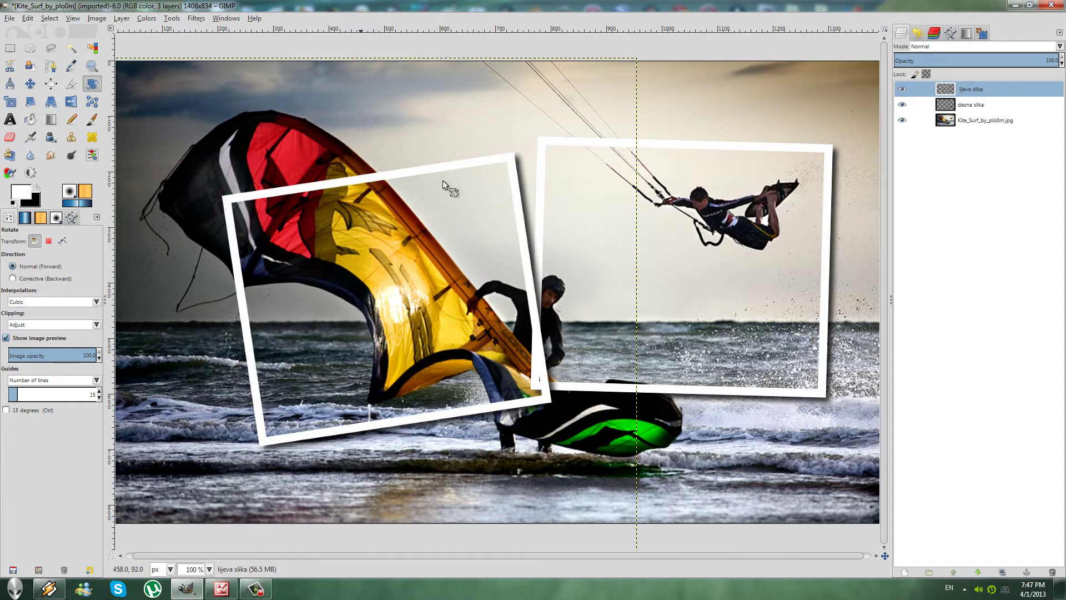
pyautogui.click(30, 85)
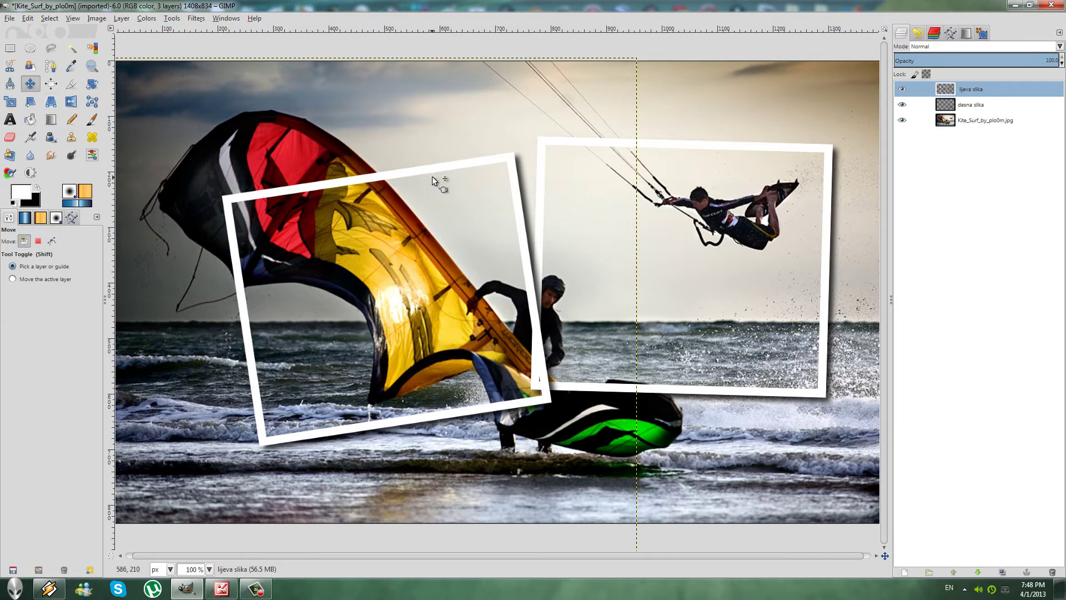
pyautogui.moveTo(433, 173); pyautogui.dragTo(450, 189)
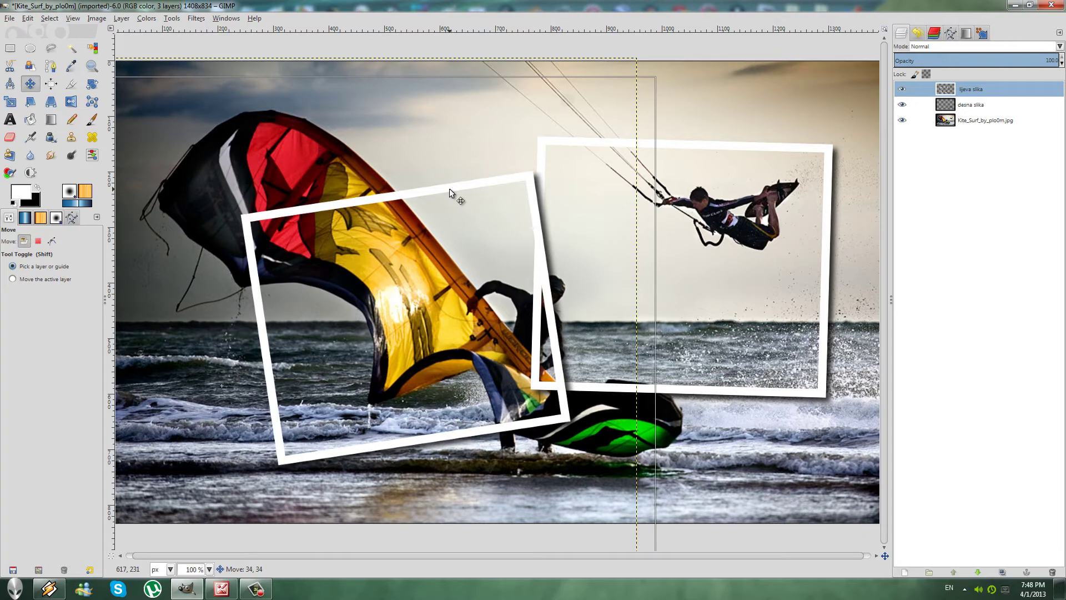
pyautogui.moveTo(450, 189); pyautogui.dragTo(452, 209)
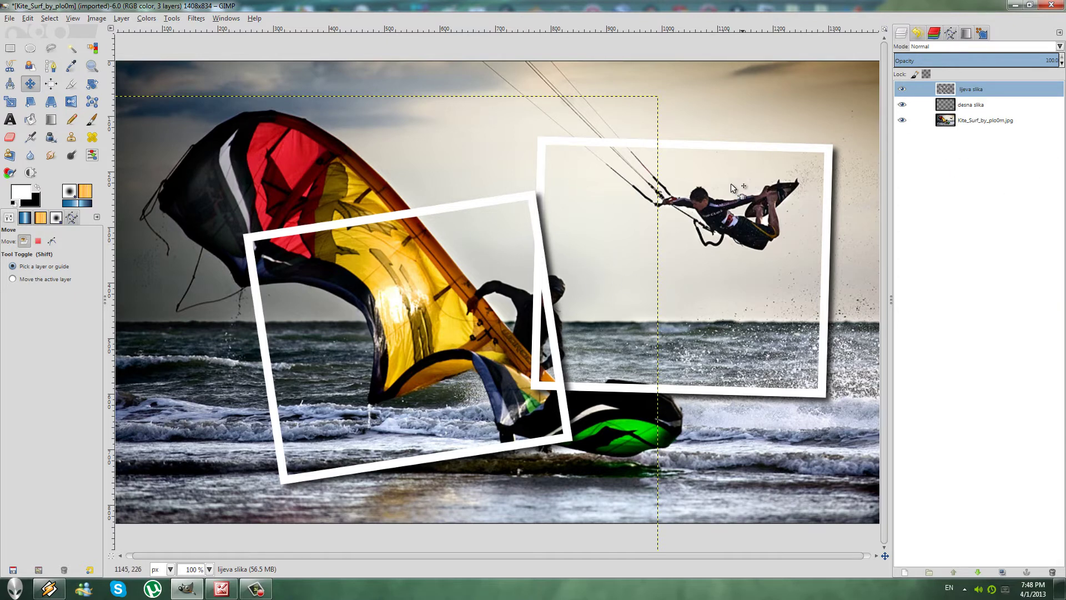
pyautogui.click(908, 105)
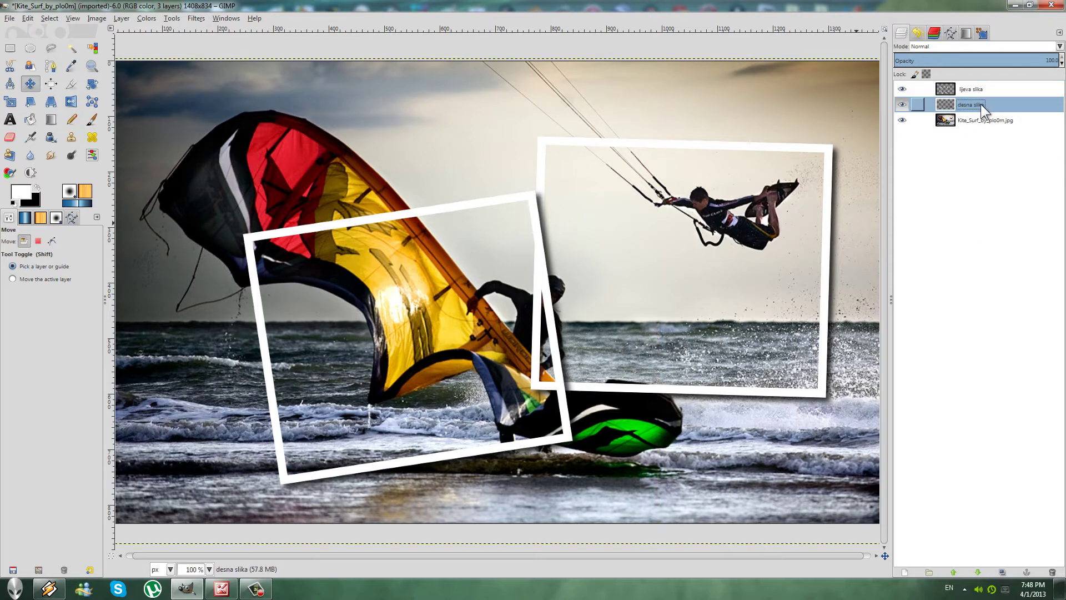
# - Hide desna slika and zoom in on the standing kitesurfer
pyautogui.click(903, 104)
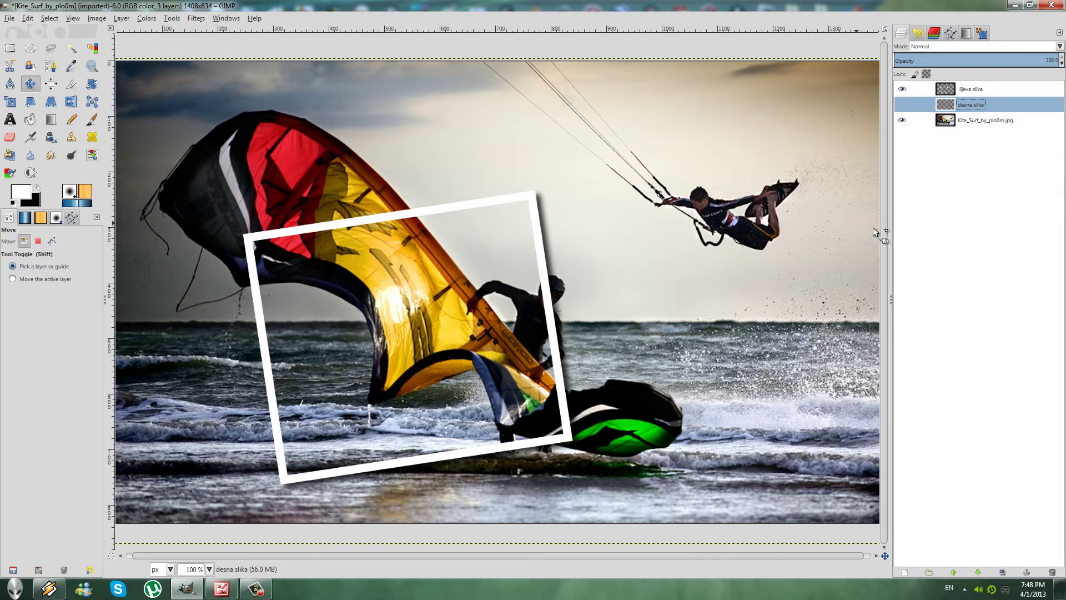
pyautogui.click(92, 66)
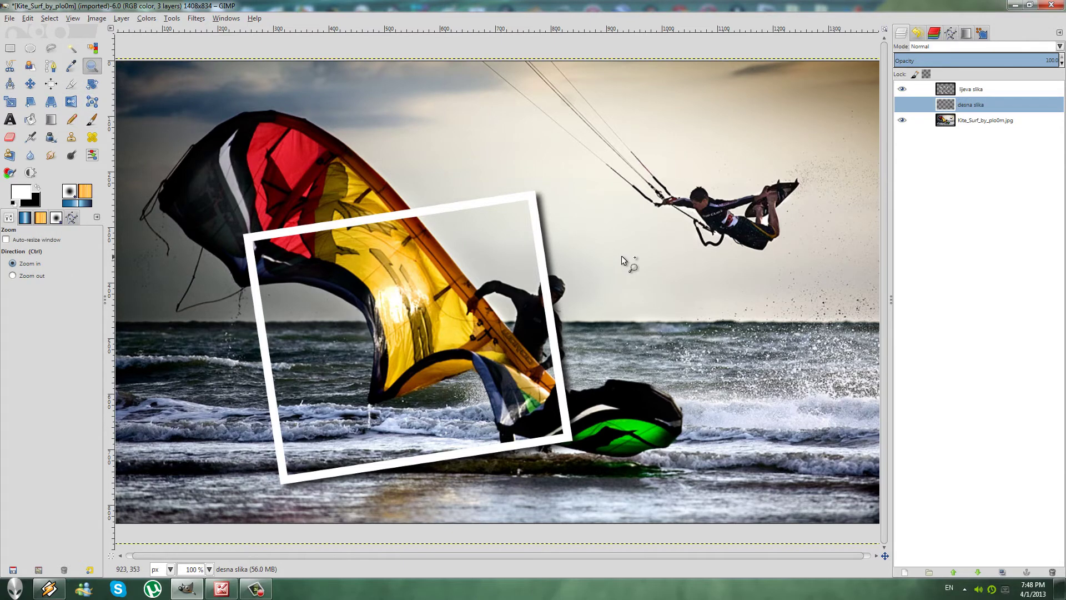
pyautogui.moveTo(625, 251); pyautogui.dragTo(454, 396)
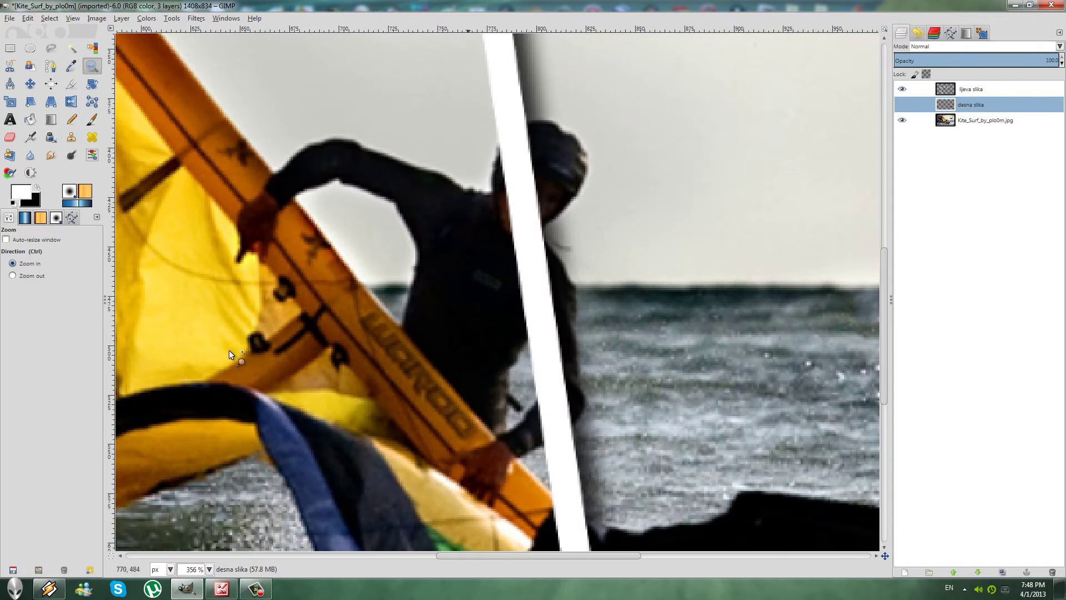
# - Choose the Eraser with the 2. Hardness 050 brush at a smaller size
pyautogui.click(10, 138)
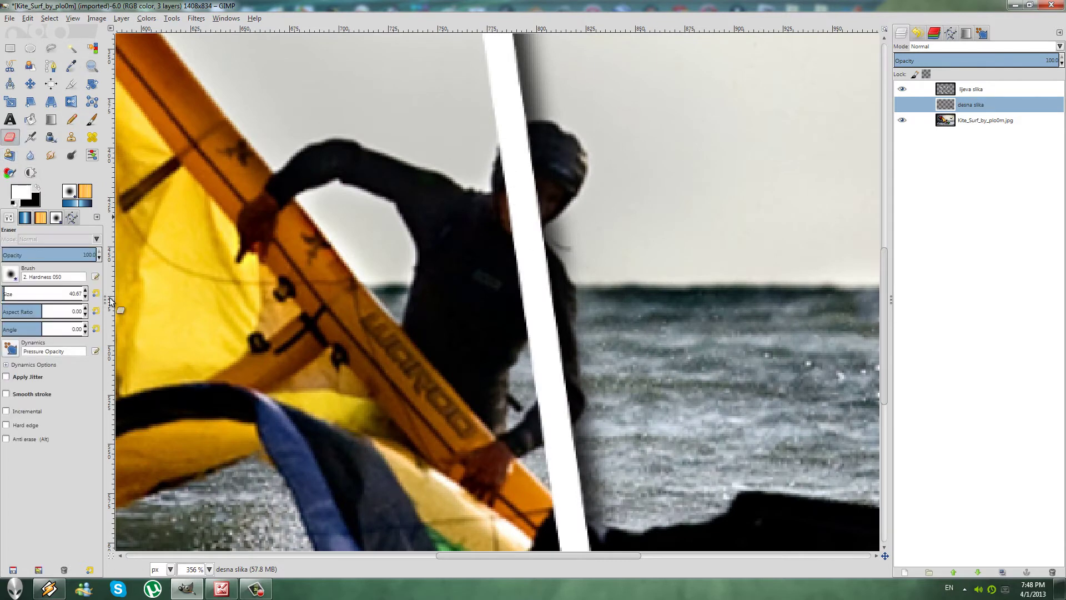
pyautogui.click(13, 279)
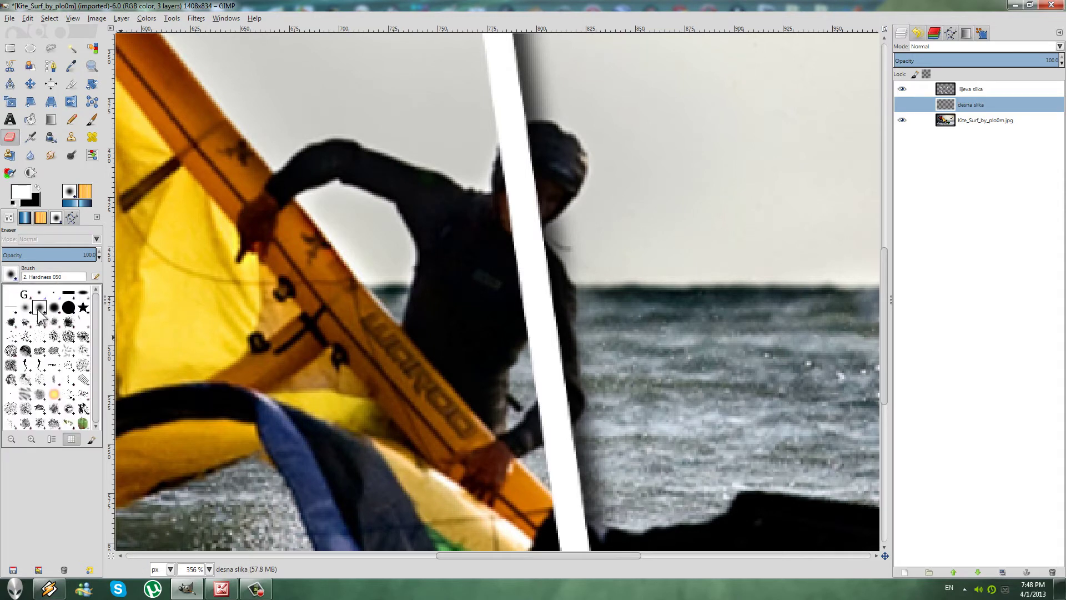
pyautogui.click(24, 307)
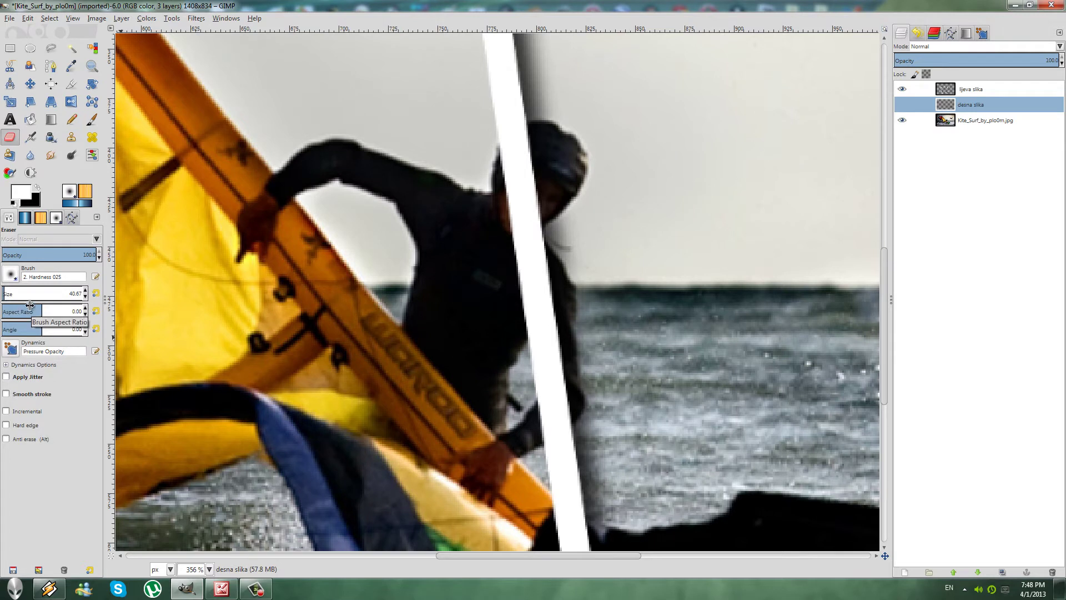
pyautogui.click(13, 279)
pyautogui.click(41, 312)
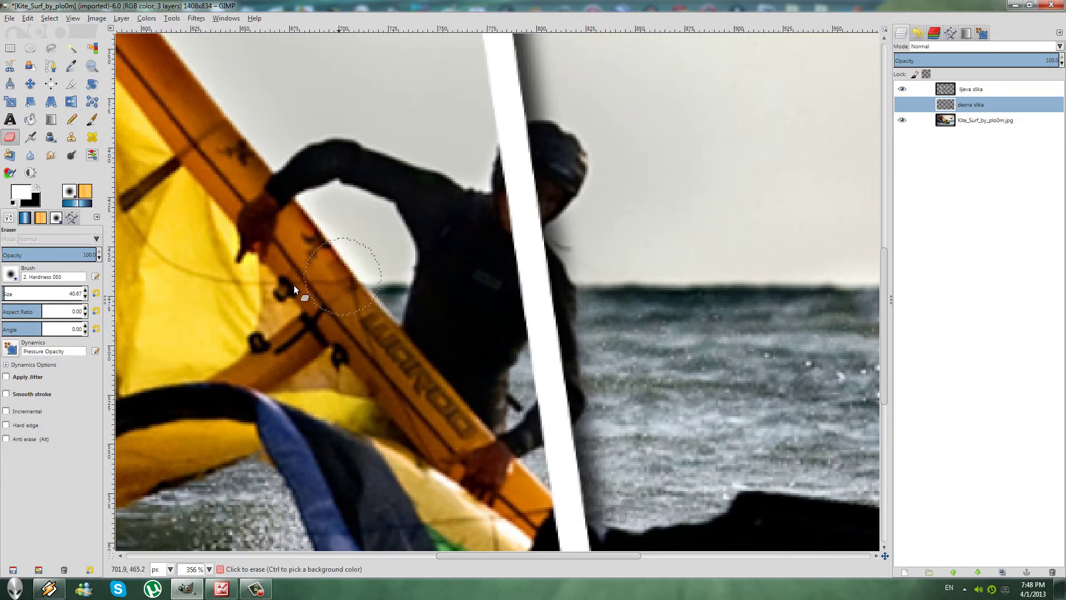
pyautogui.click(12, 275)
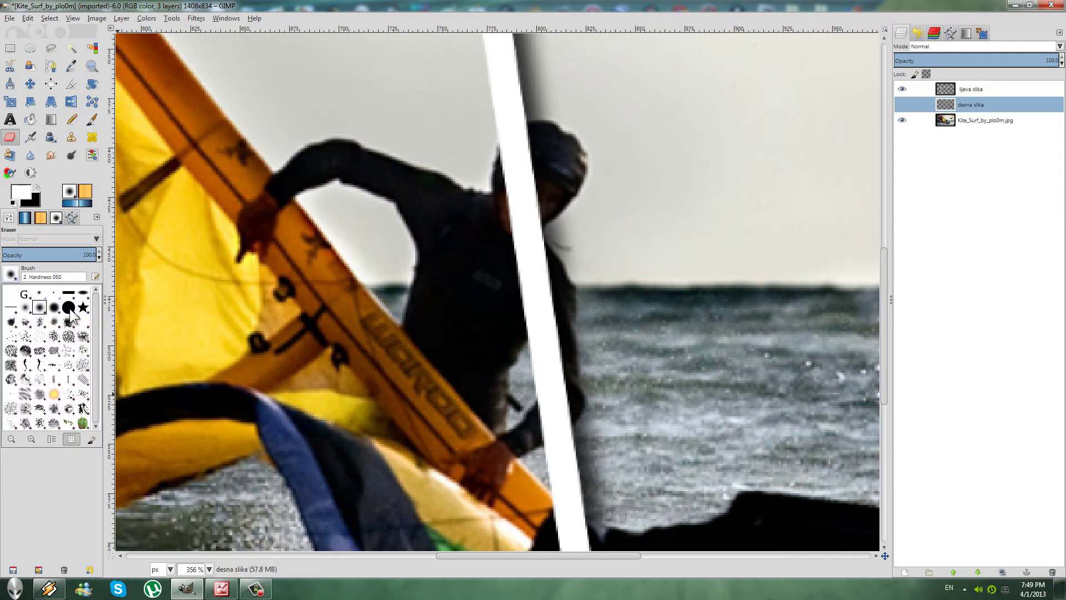
pyautogui.click(13, 278)
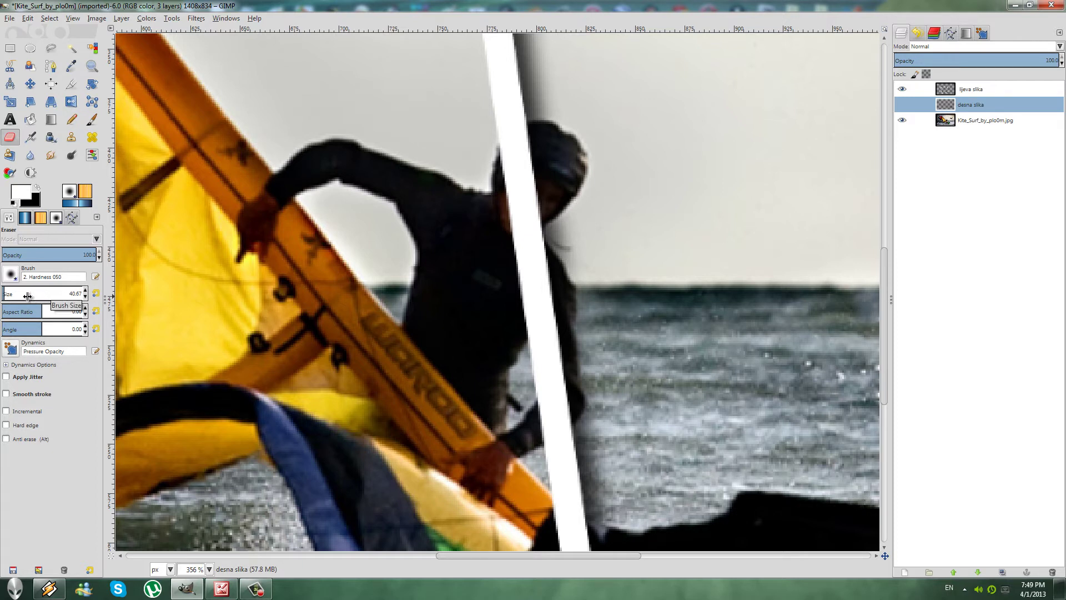
pyautogui.moveTo(44, 295); pyautogui.dragTo(25, 297)
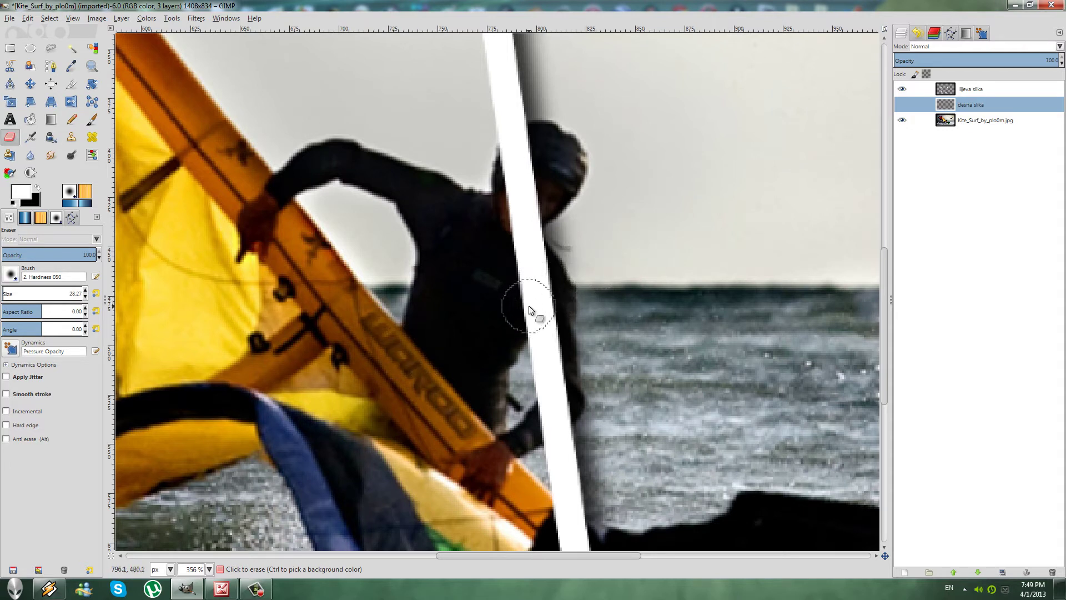
# - On ljeva slika, erase the white frame edges crossing the kitesurfer's body, helmet and arm
pyautogui.click(981, 88)
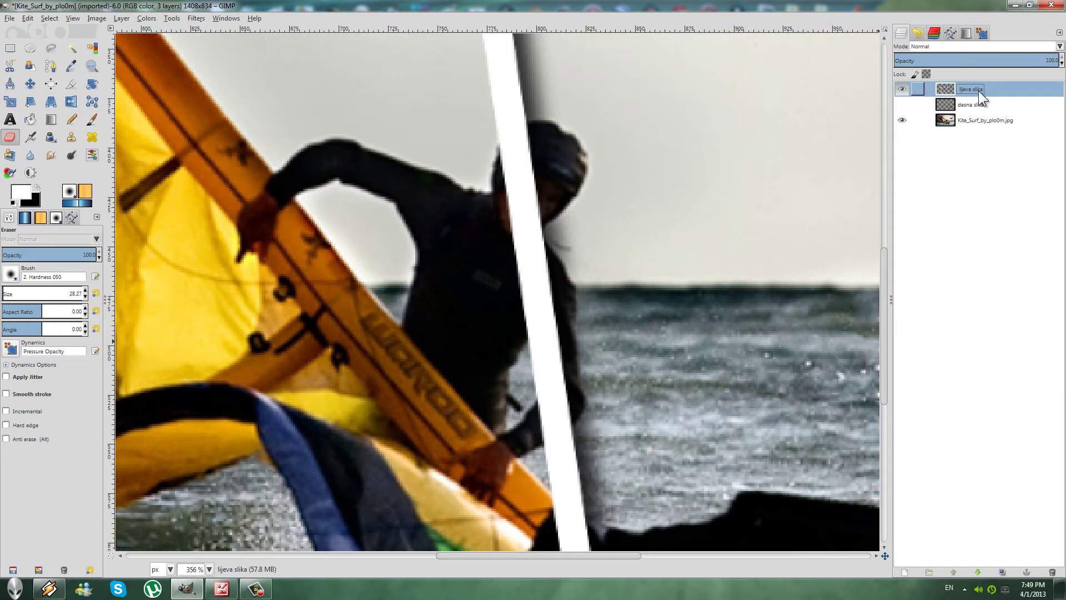
pyautogui.moveTo(554, 277)
pyautogui.mouseDown()
pyautogui.moveTo(528, 292)
pyautogui.moveTo(554, 251)
pyautogui.moveTo(538, 228)
pyautogui.moveTo(510, 242)
pyautogui.moveTo(534, 192)
pyautogui.moveTo(514, 208)
pyautogui.moveTo(535, 146)
pyautogui.moveTo(514, 156)
pyautogui.mouseUp()
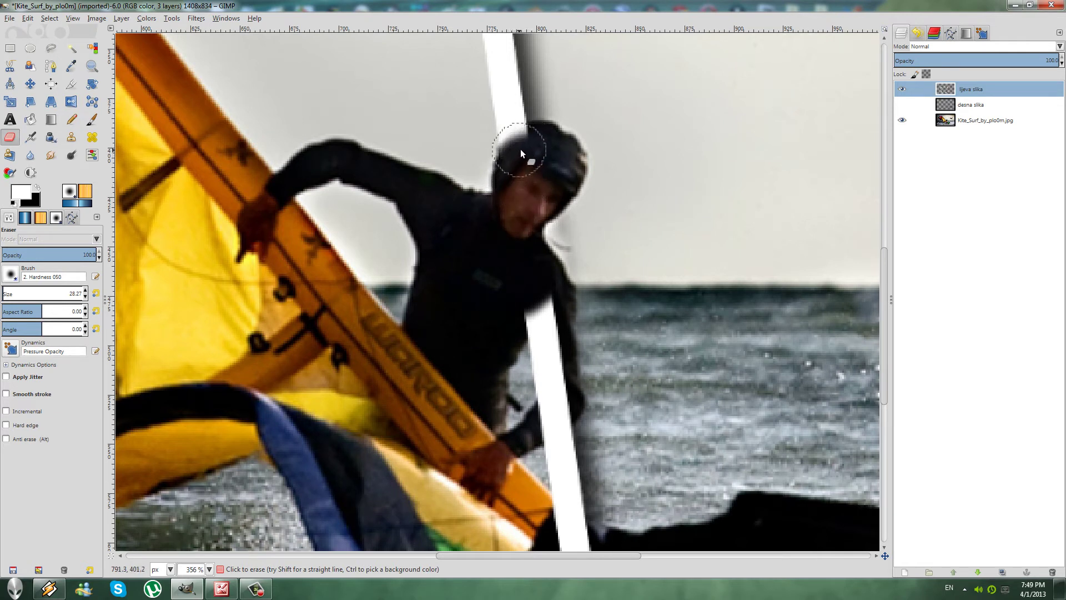
pyautogui.click(534, 138)
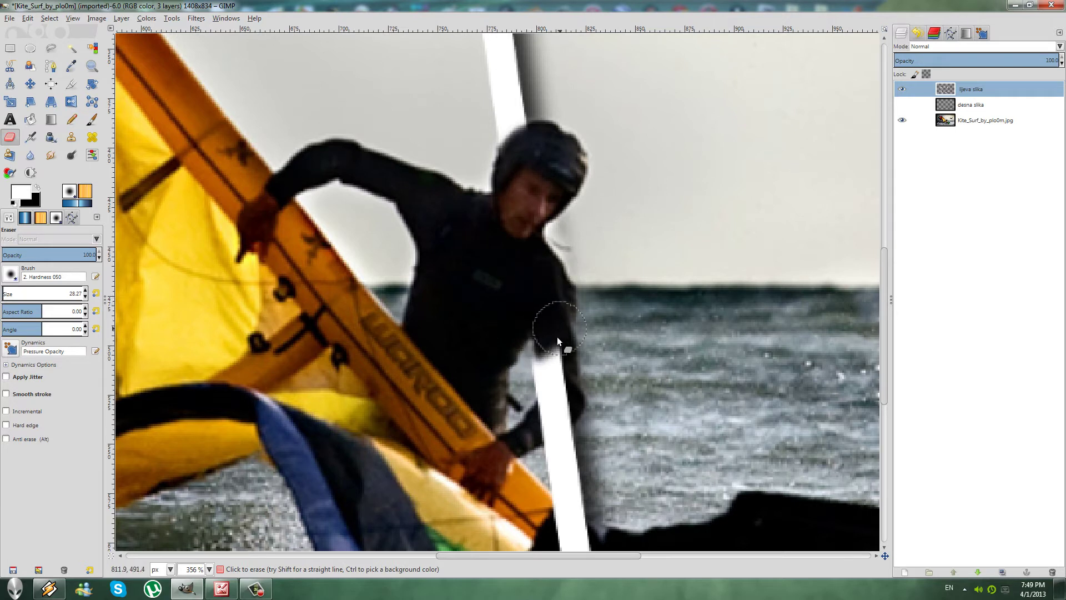
pyautogui.moveTo(557, 337)
pyautogui.mouseDown()
pyautogui.moveTo(528, 372)
pyautogui.moveTo(549, 391)
pyautogui.mouseUp()
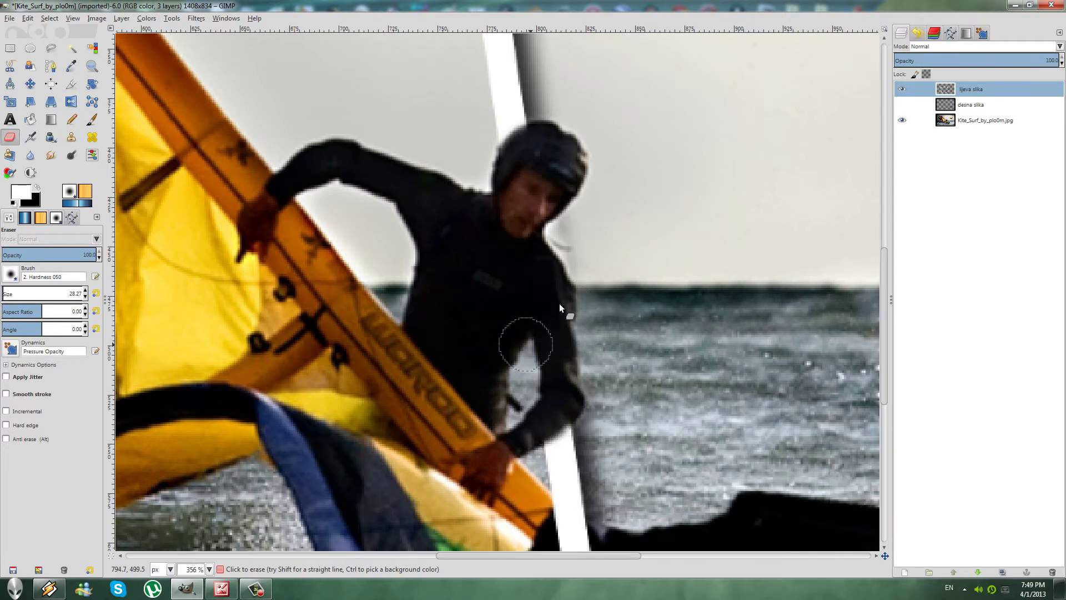
pyautogui.moveTo(526, 344); pyautogui.dragTo(533, 364)
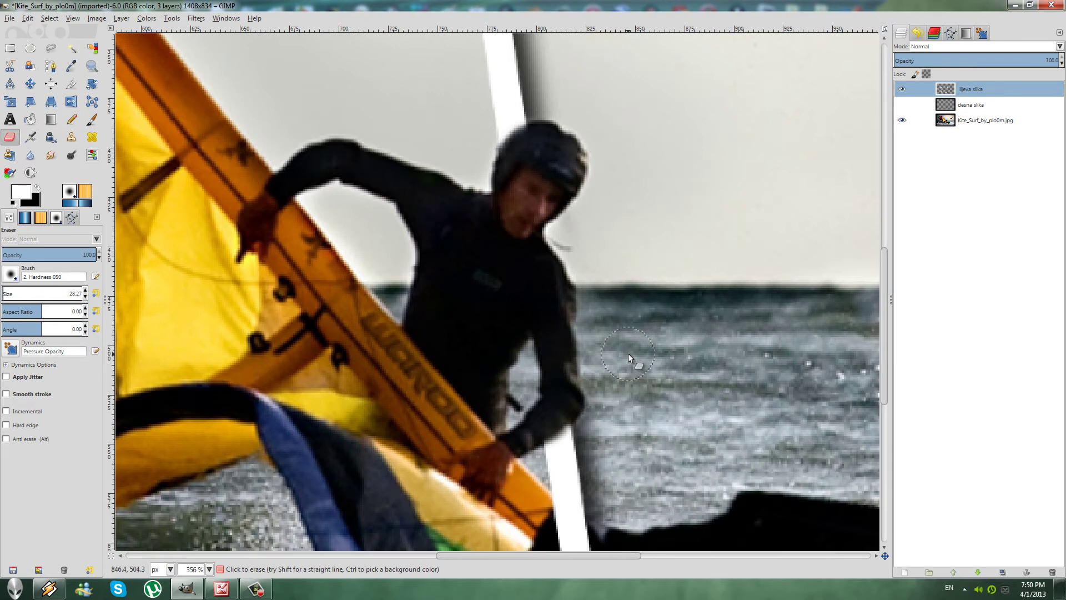
# - Ctrl-scroll to zoom the view back out to 100%
pyautogui.press('ctrl')
pyautogui.keyDown('ctrl'); pyautogui.scroll(-2, 586, 244); pyautogui.keyUp('ctrl')
pyautogui.keyDown('ctrl'); pyautogui.scroll(-2, 586, 245); pyautogui.keyUp('ctrl')
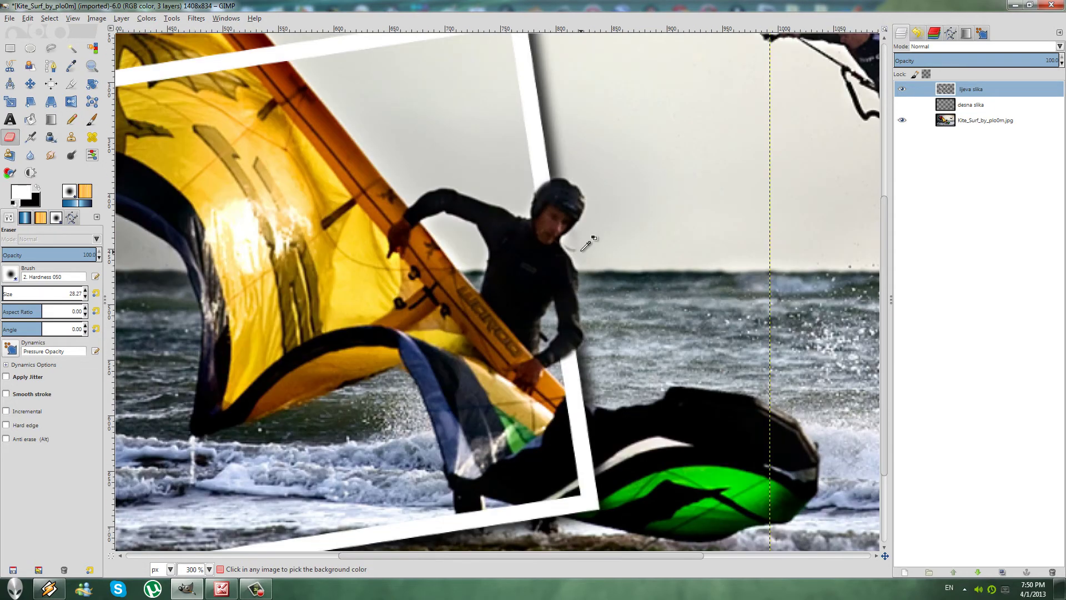
pyautogui.keyDown('ctrl'); pyautogui.scroll(-1, 586, 244); pyautogui.keyUp('ctrl')
pyautogui.keyDown('ctrl'); pyautogui.scroll(-1, 586, 245); pyautogui.keyUp('ctrl')
pyautogui.keyDown('ctrl'); pyautogui.scroll(-1, 585, 244); pyautogui.keyUp('ctrl')
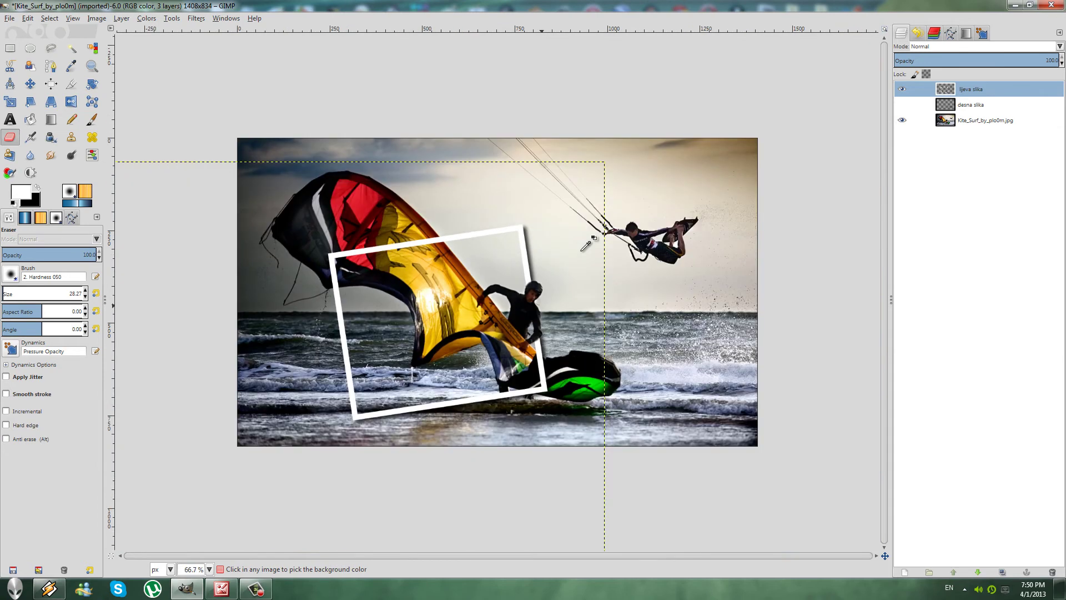
pyautogui.keyDown('ctrl'); pyautogui.scroll(1, 586, 244); pyautogui.keyUp('ctrl')
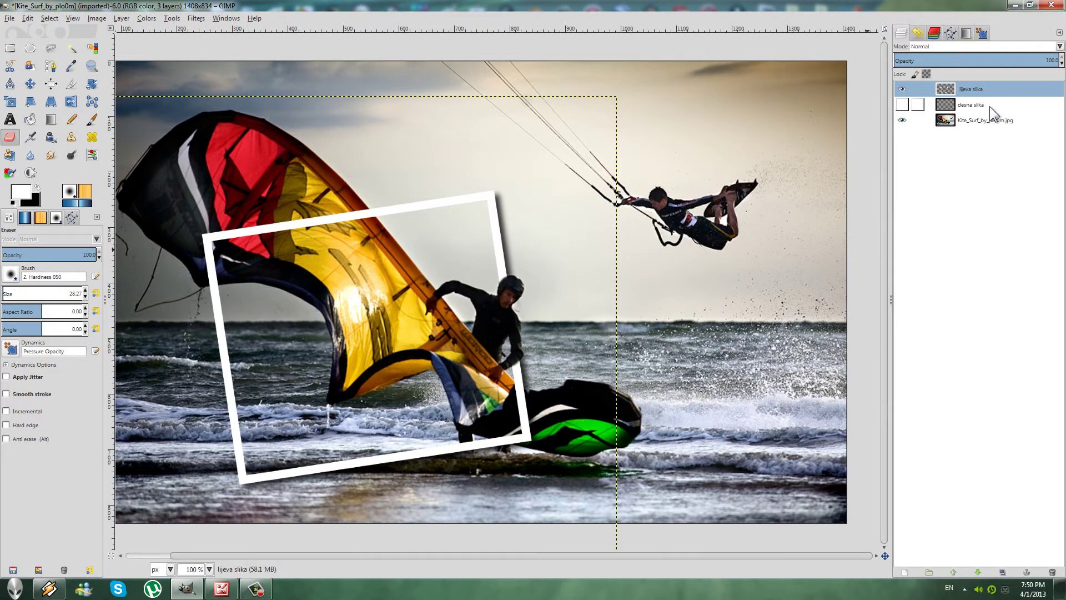
# - Show desna slika and erase its frame edge beside the kitesurfer's neck, helmet and kite corner
pyautogui.click(975, 107)
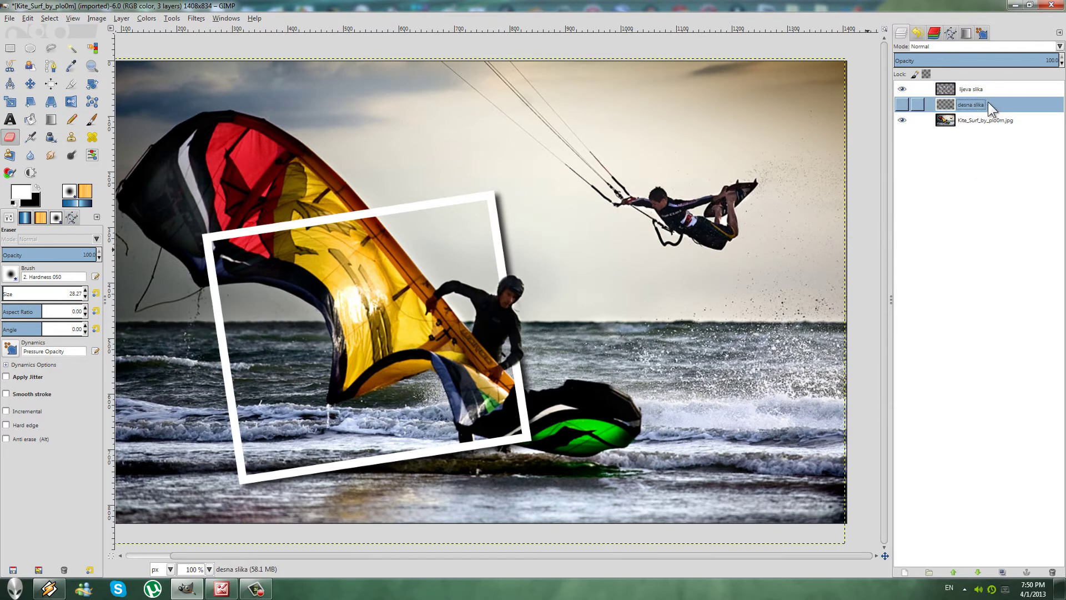
pyautogui.click(903, 105)
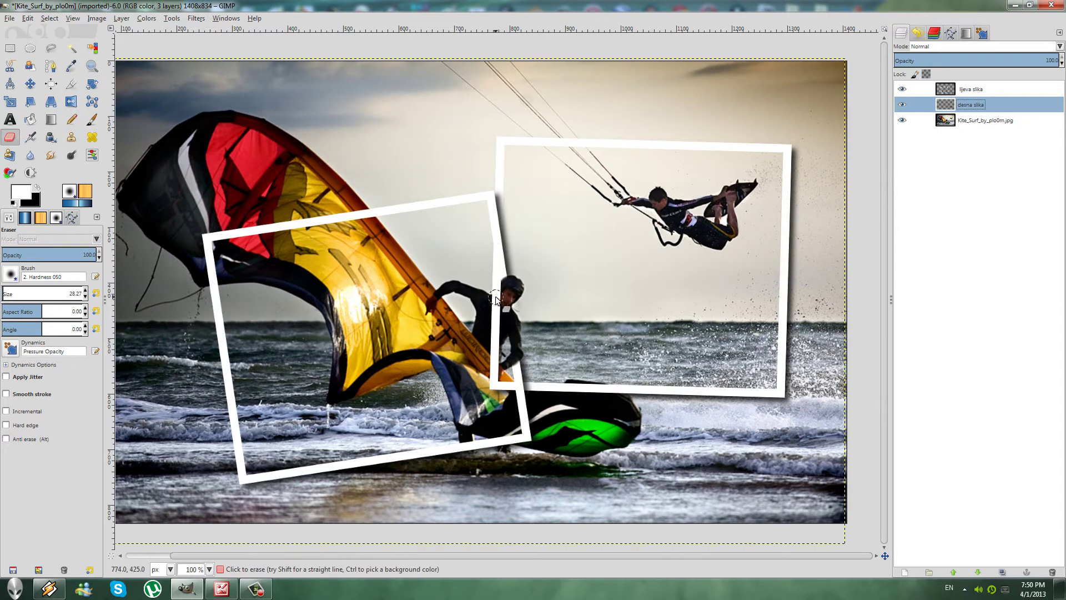
pyautogui.moveTo(496, 295); pyautogui.dragTo(499, 343)
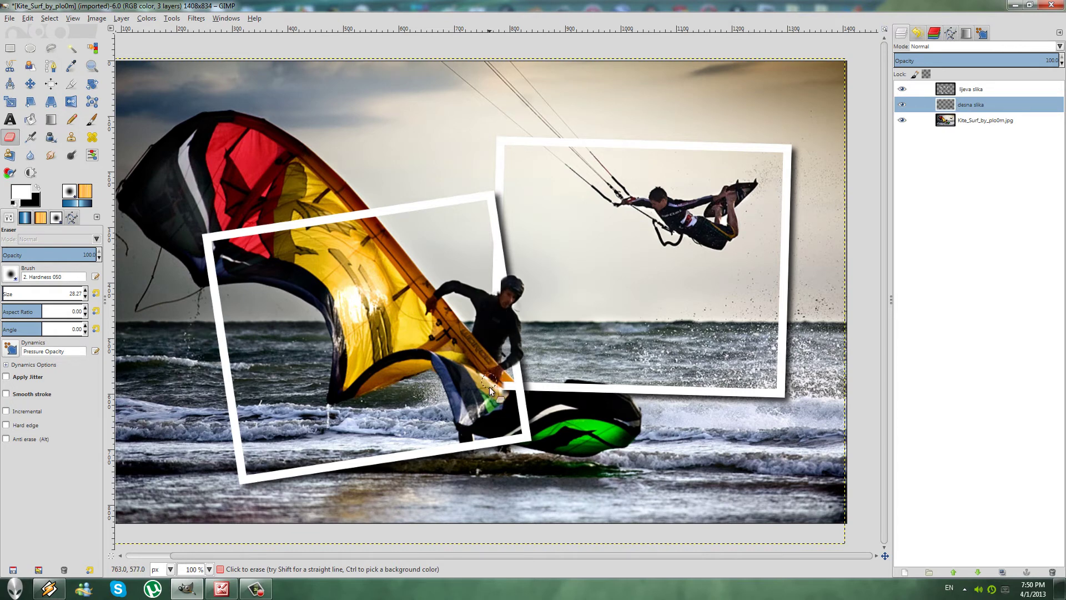
pyautogui.moveTo(498, 386)
pyautogui.mouseDown()
pyautogui.moveTo(514, 394)
pyautogui.moveTo(510, 373)
pyautogui.mouseUp()
pyautogui.moveTo(493, 261); pyautogui.dragTo(498, 297)
pyautogui.moveTo(509, 375); pyautogui.dragTo(509, 407)
pyautogui.click(992, 89)
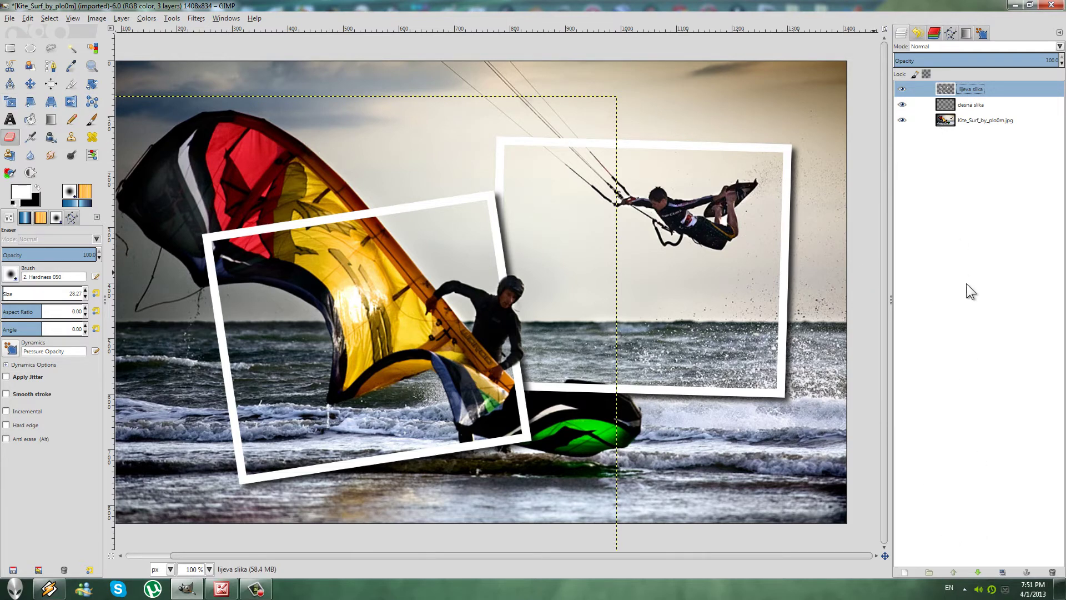
# - Create a transparent layer named pozadina and lower it to the bottom of the stack
pyautogui.click(906, 572)
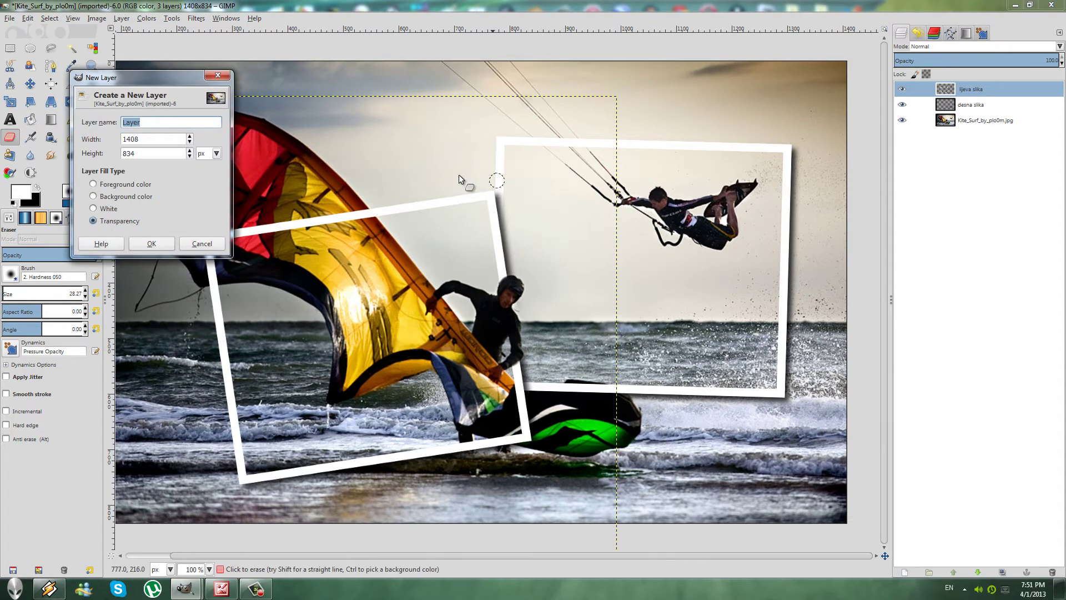
pyautogui.click(168, 243)
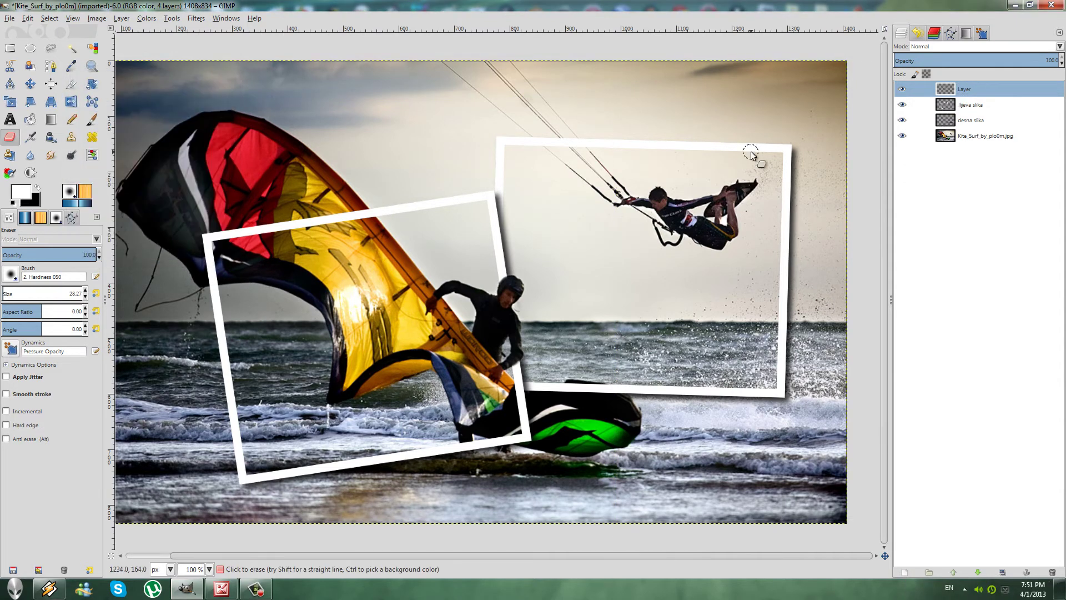
pyautogui.doubleClick(985, 89)
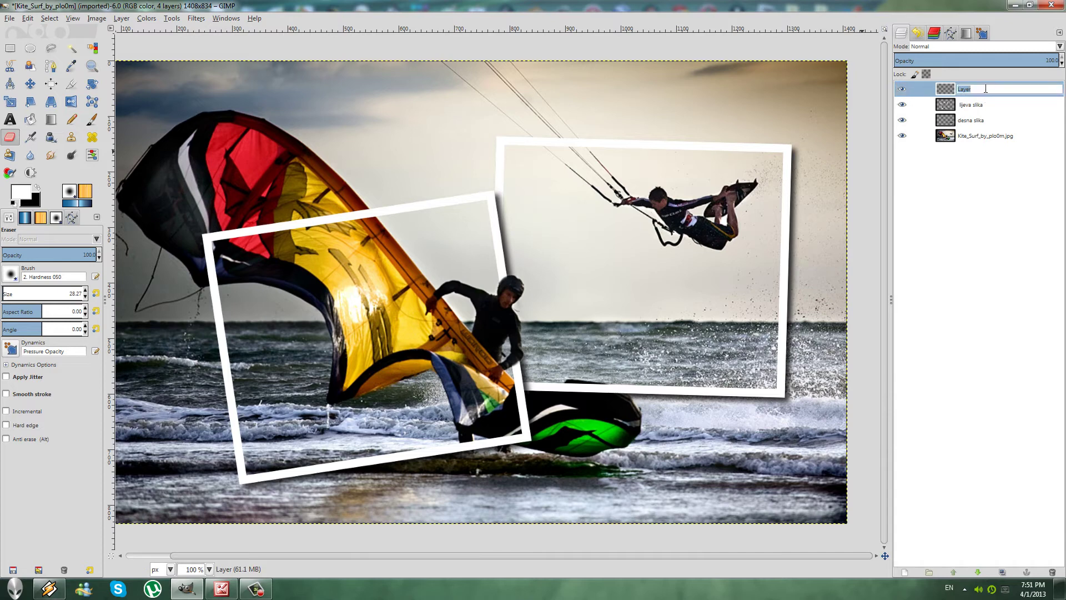
pyautogui.write('pozadina')
pyautogui.press('Return')
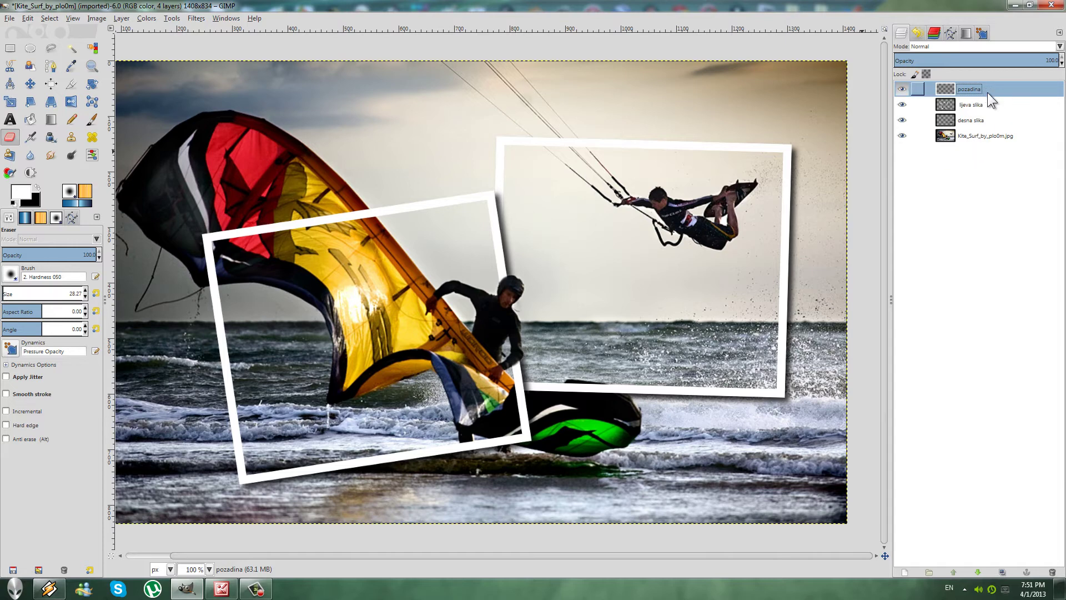
pyautogui.click(975, 571)
pyautogui.click(975, 571)
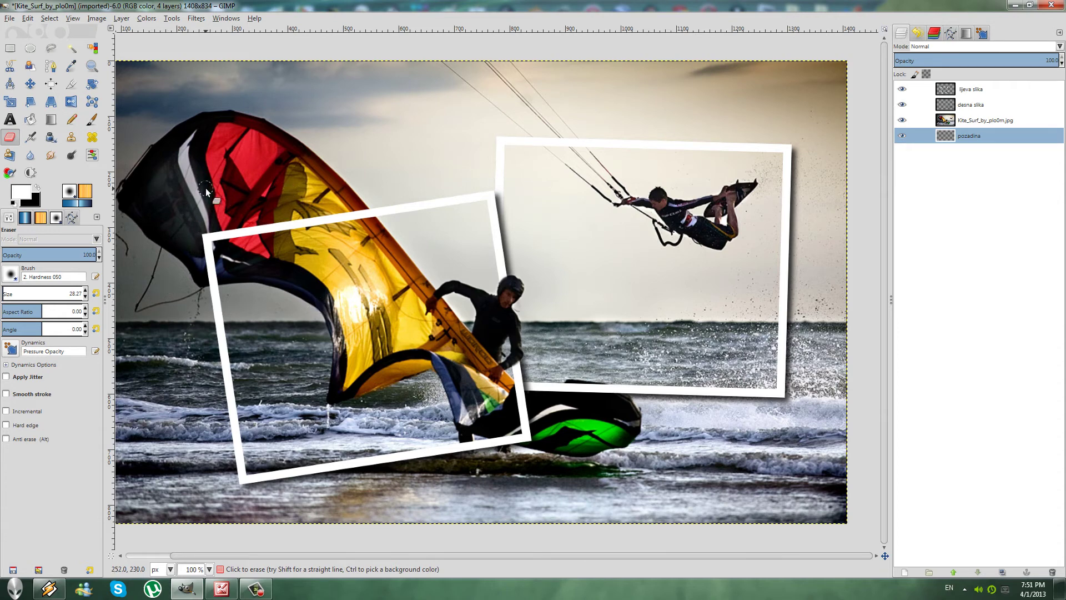
pyautogui.click(29, 121)
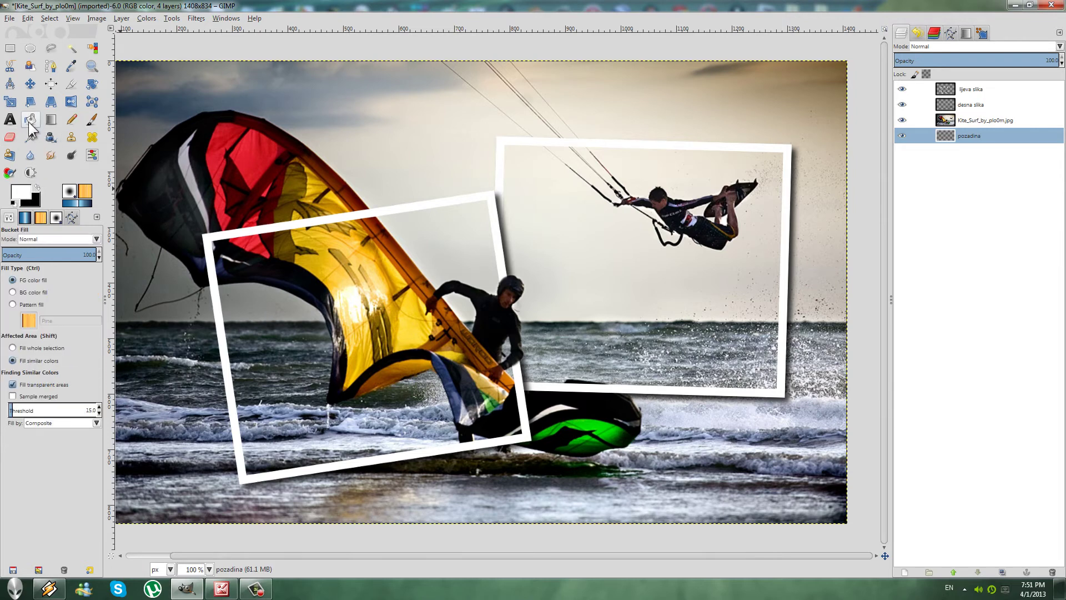
# - Set the foreground colour to a muted yellow
pyautogui.click(21, 197)
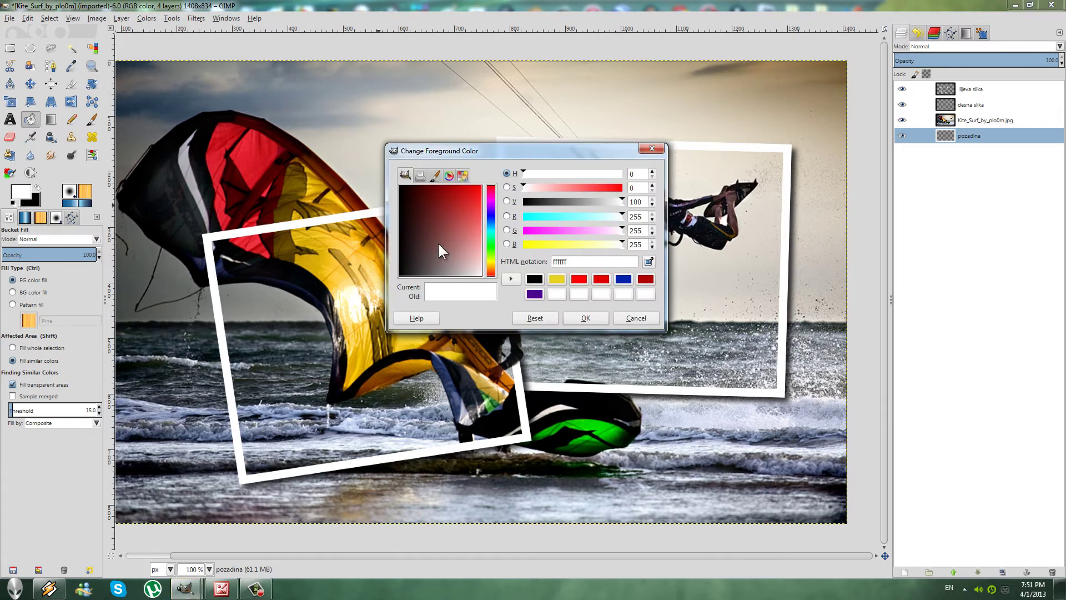
pyautogui.click(492, 262)
pyautogui.moveTo(492, 262); pyautogui.dragTo(491, 263)
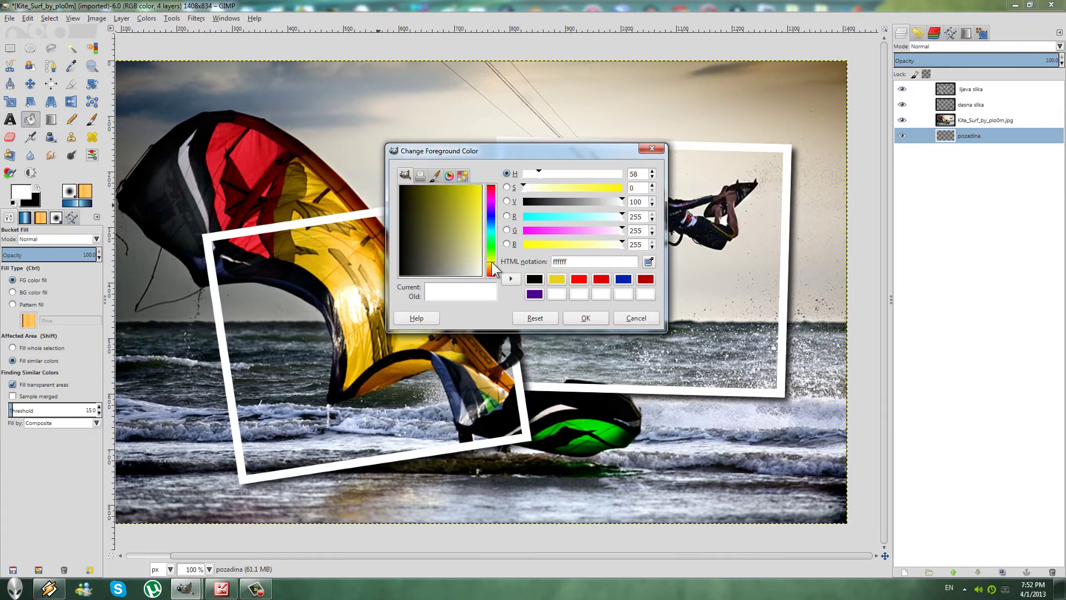
pyautogui.moveTo(473, 211); pyautogui.dragTo(479, 196)
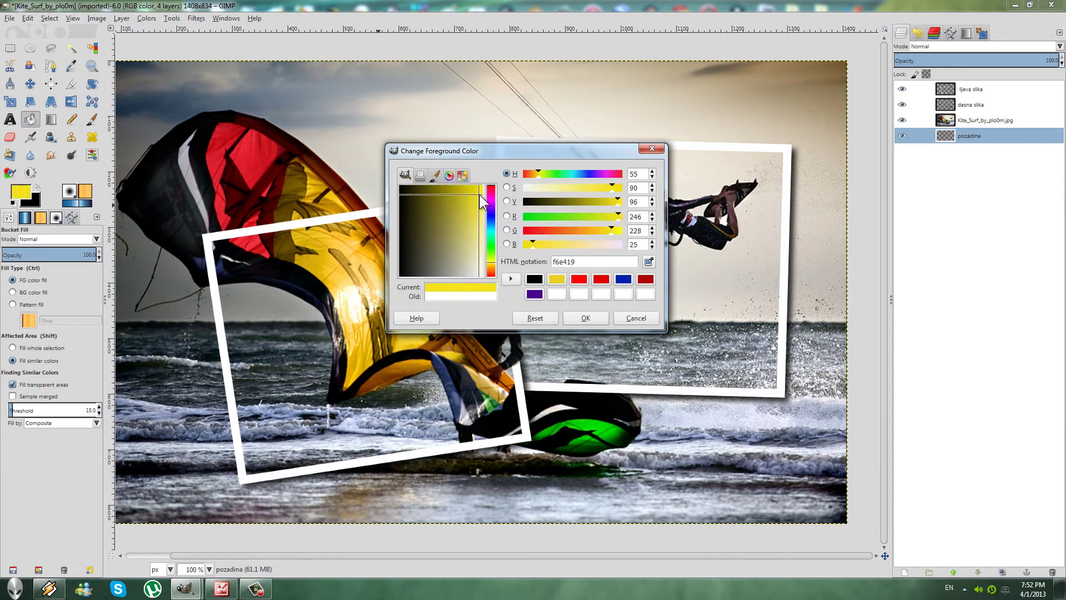
pyautogui.moveTo(478, 195); pyautogui.dragTo(469, 212)
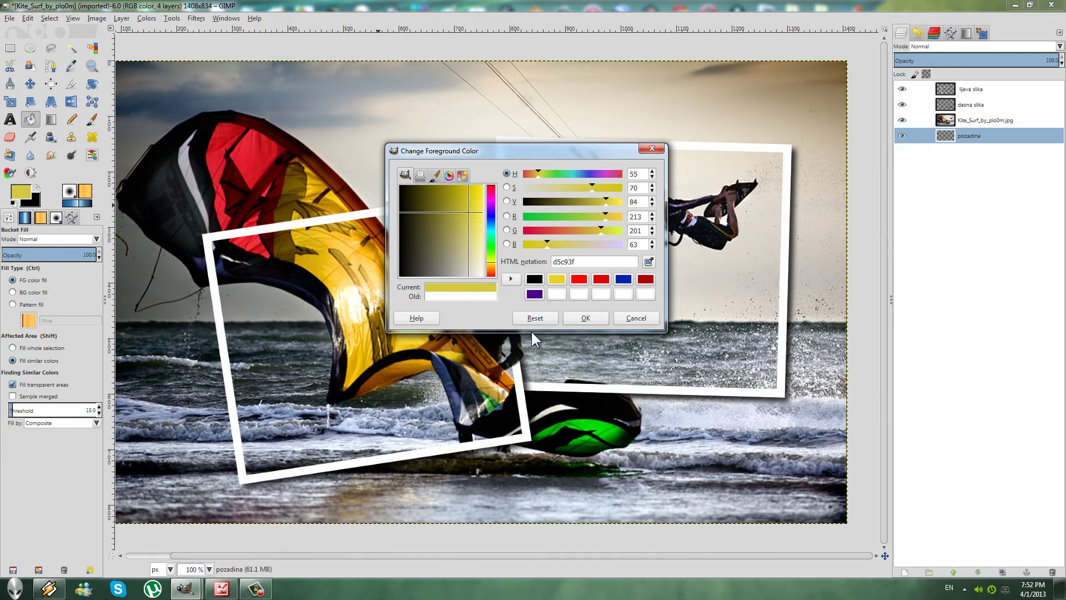
pyautogui.click(578, 321)
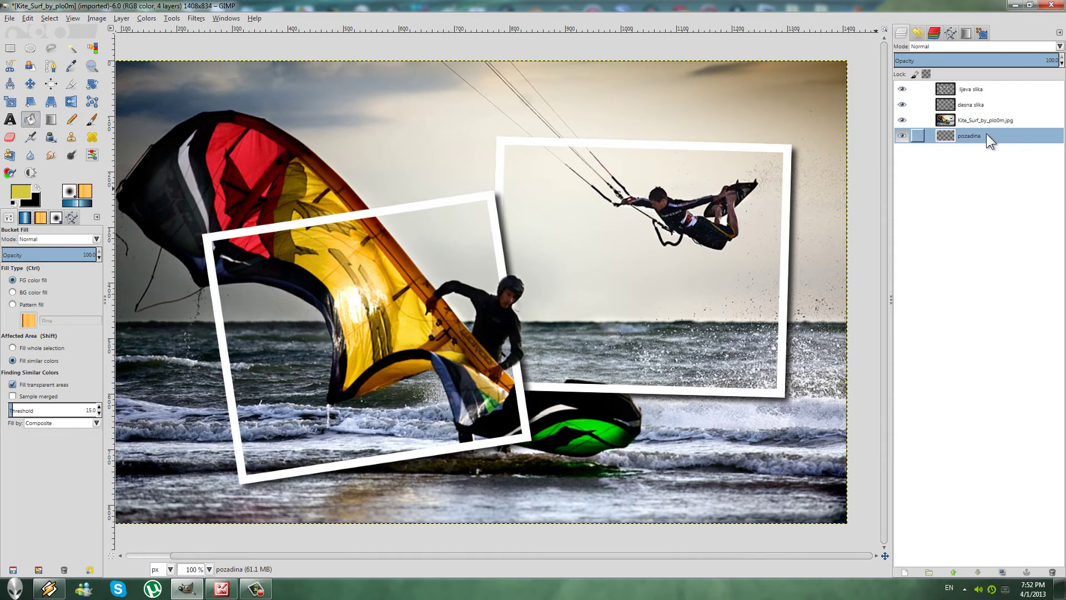
# - Bucket-fill the pozadina layer with the yellow while upper layers are hidden, then show them again
pyautogui.moveTo(900, 118); pyautogui.dragTo(902, 89)
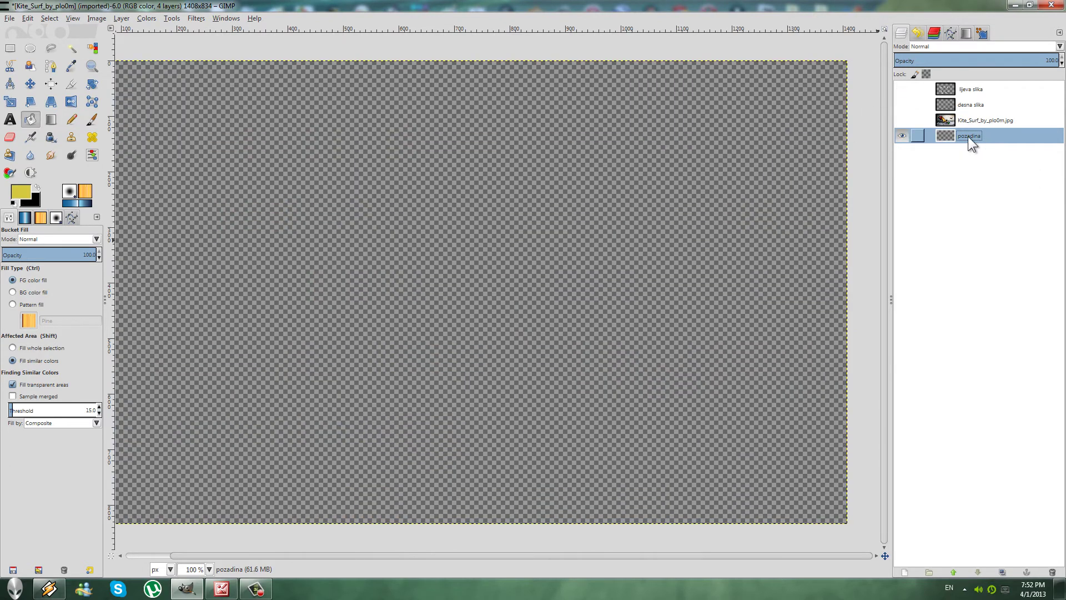
pyautogui.click(521, 218)
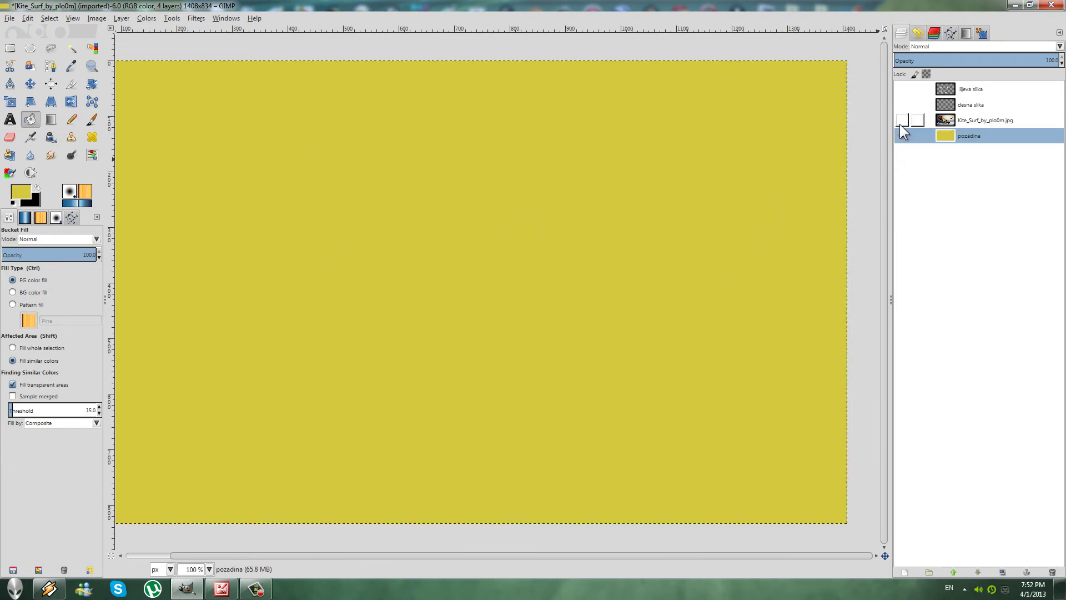
pyautogui.click(901, 121)
pyautogui.click(901, 104)
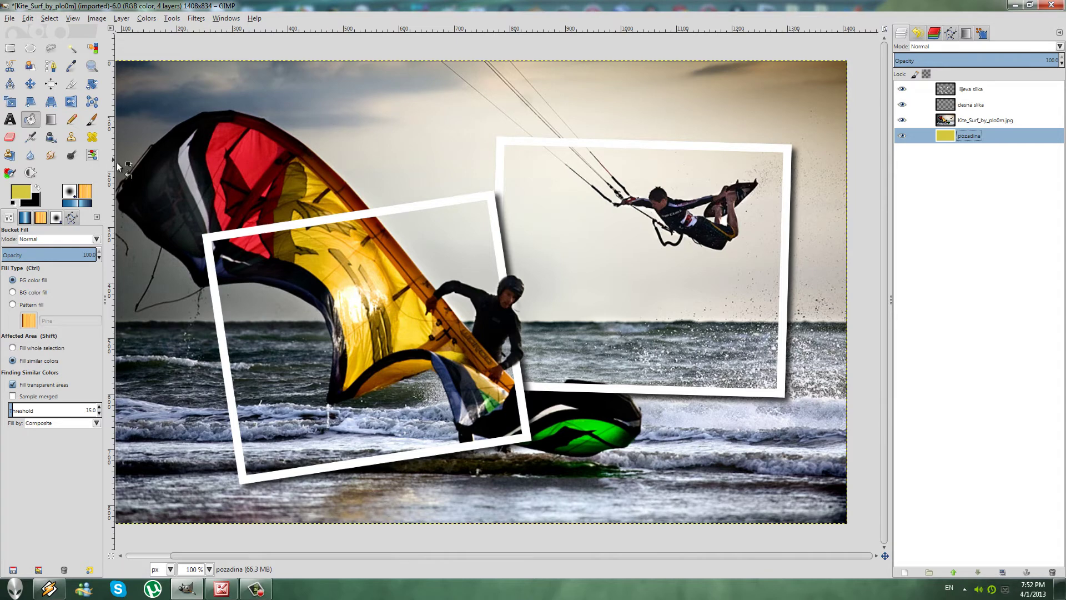
# - Erase a patch of sky above the kite on the Kite_Surf_by_plo0m.jpg layer with a 49.23 eraser
pyautogui.click(10, 137)
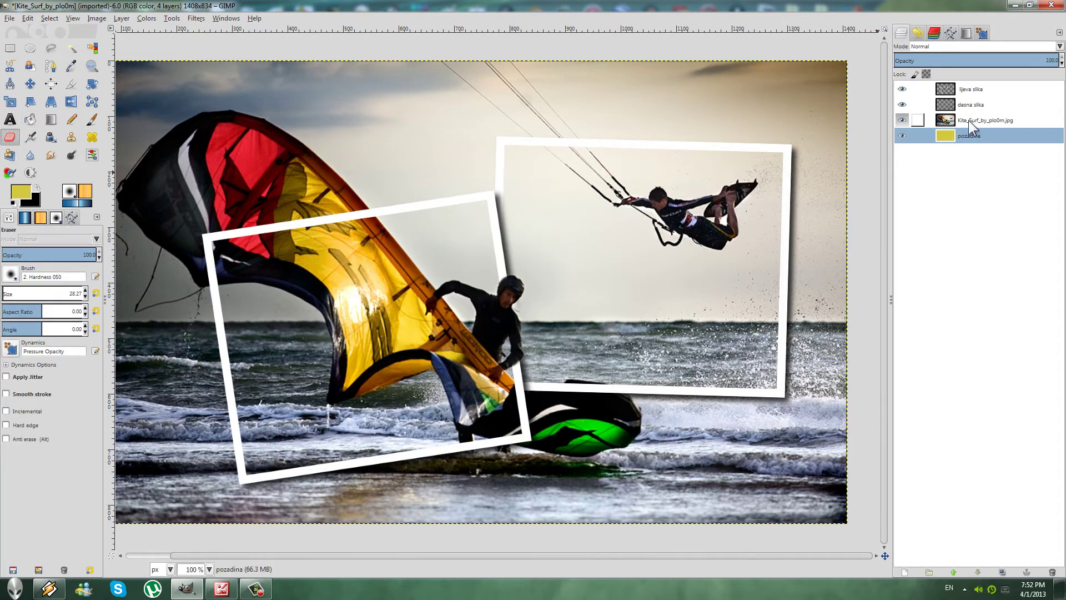
pyautogui.click(952, 120)
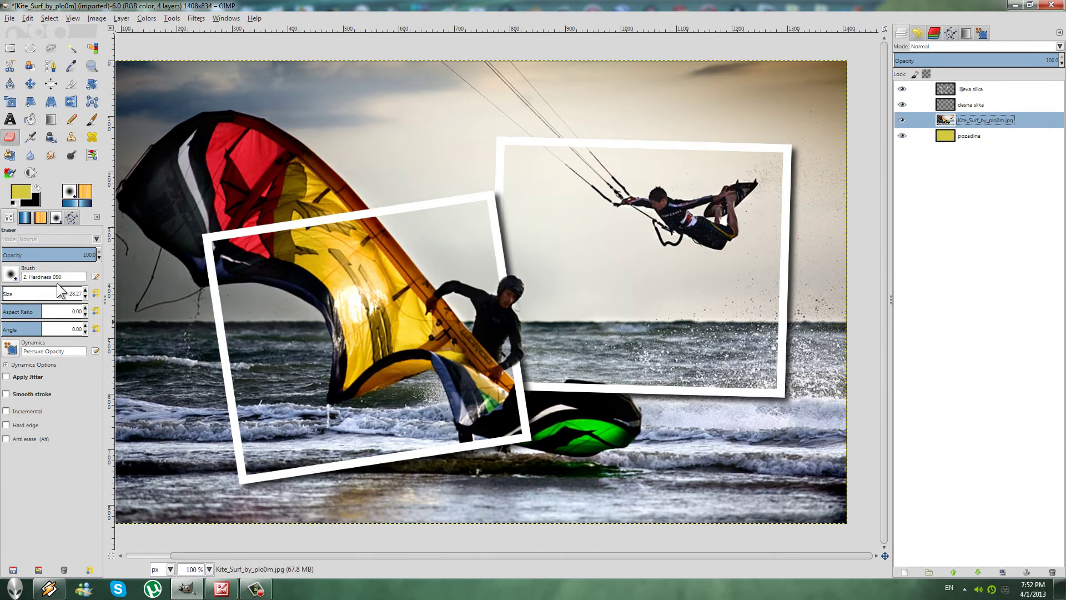
pyautogui.click(6, 294)
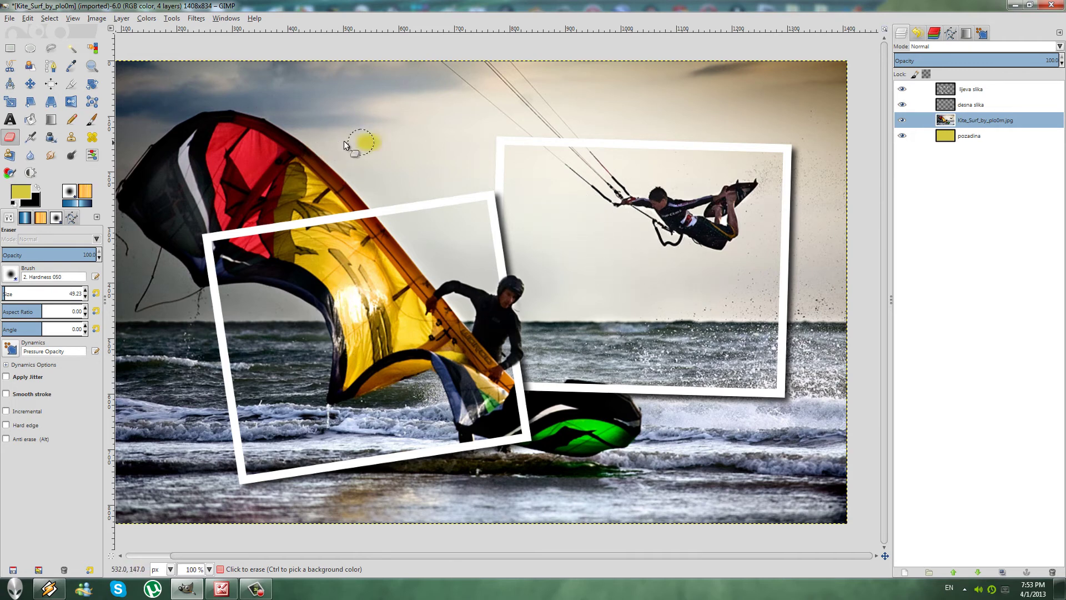
pyautogui.moveTo(344, 144); pyautogui.dragTo(326, 132)
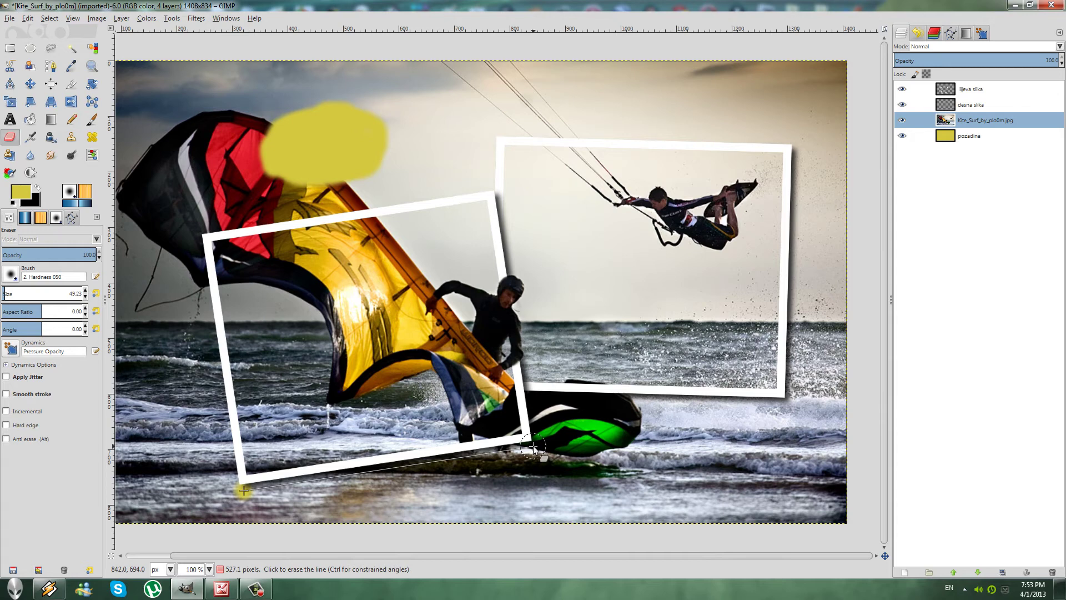
# - Erase straight strips of the photo along the edges of both white frames
pyautogui.keyDown('shift'); pyautogui.click(533, 447); pyautogui.keyUp('shift')
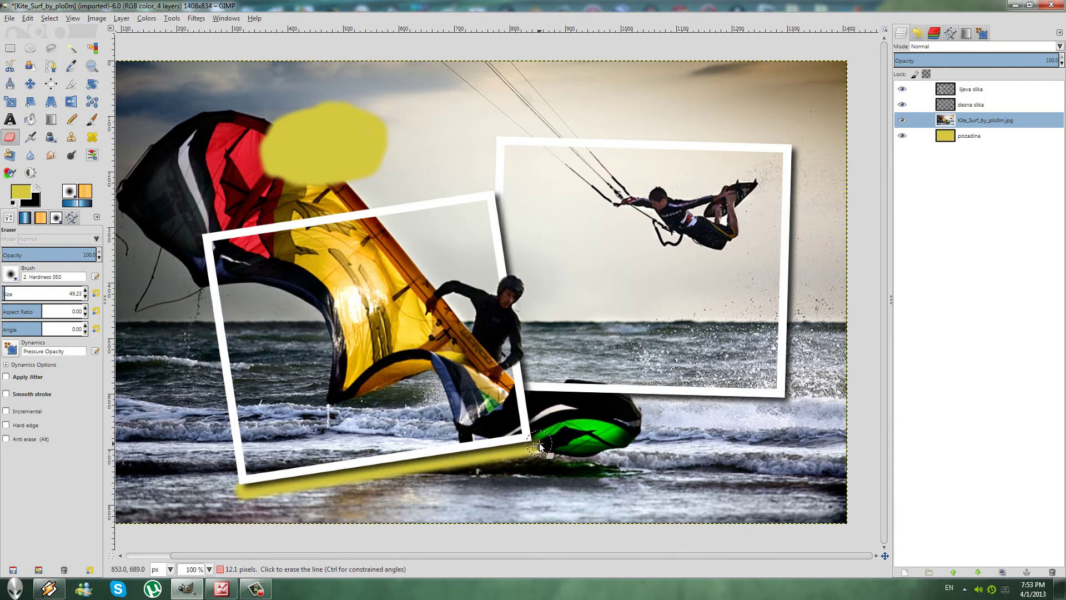
pyautogui.keyDown('shift'); pyautogui.click(533, 398); pyautogui.keyUp('shift')
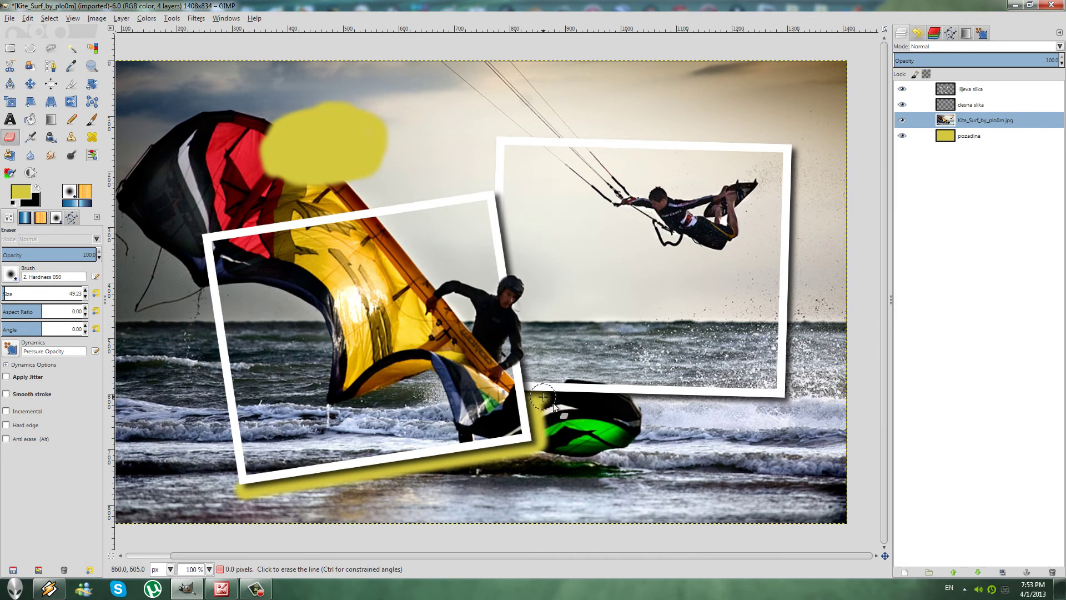
pyautogui.keyDown('shift'); pyautogui.click(784, 407); pyautogui.keyUp('shift')
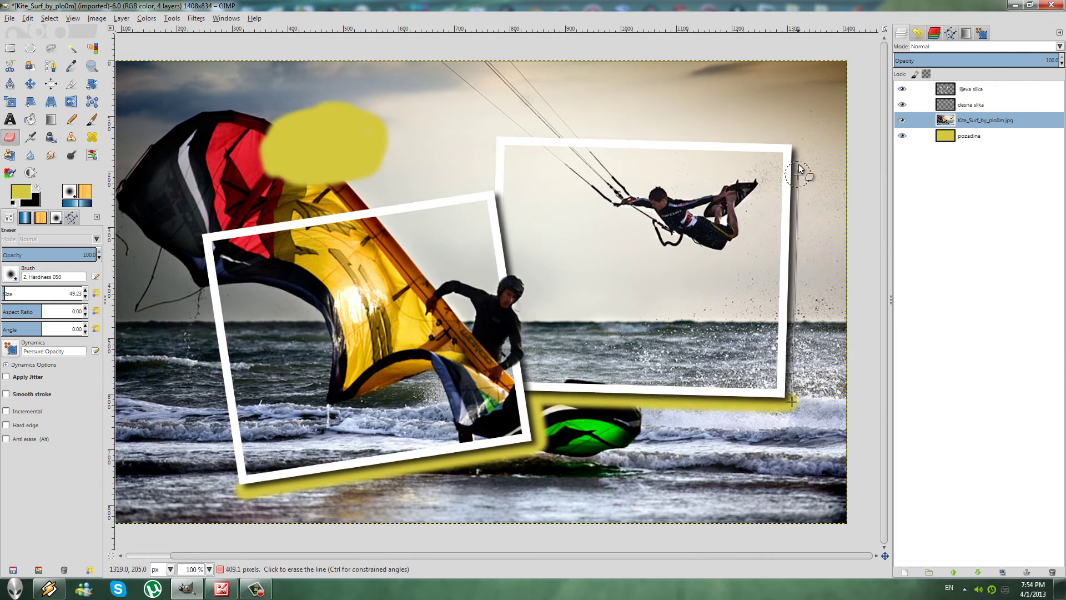
pyautogui.keyDown('shift'); pyautogui.click(797, 146); pyautogui.keyUp('shift')
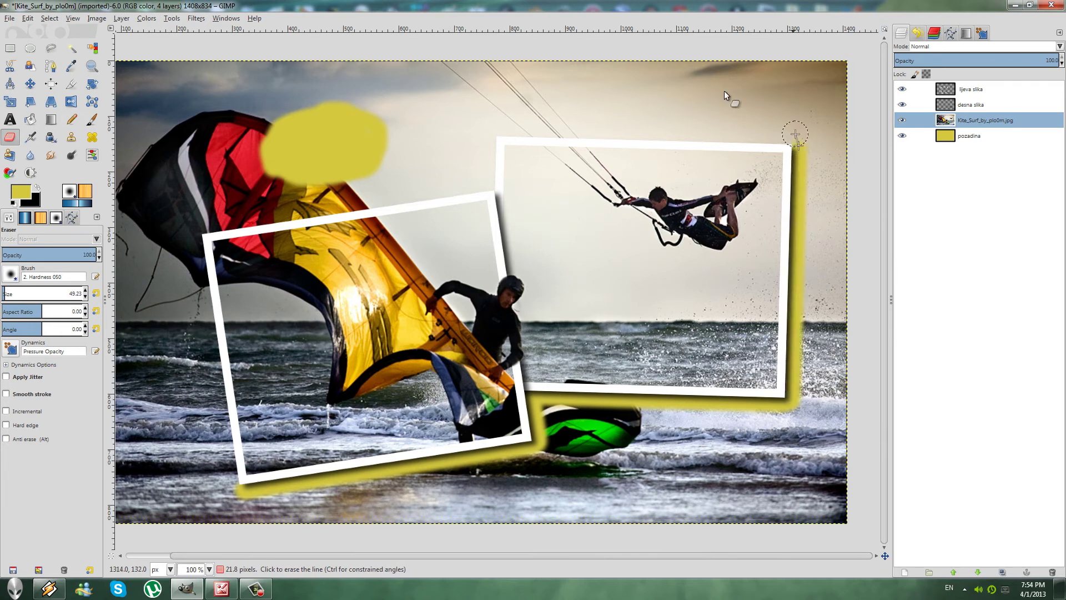
pyautogui.keyDown('shift'); pyautogui.click(501, 131); pyautogui.keyUp('shift')
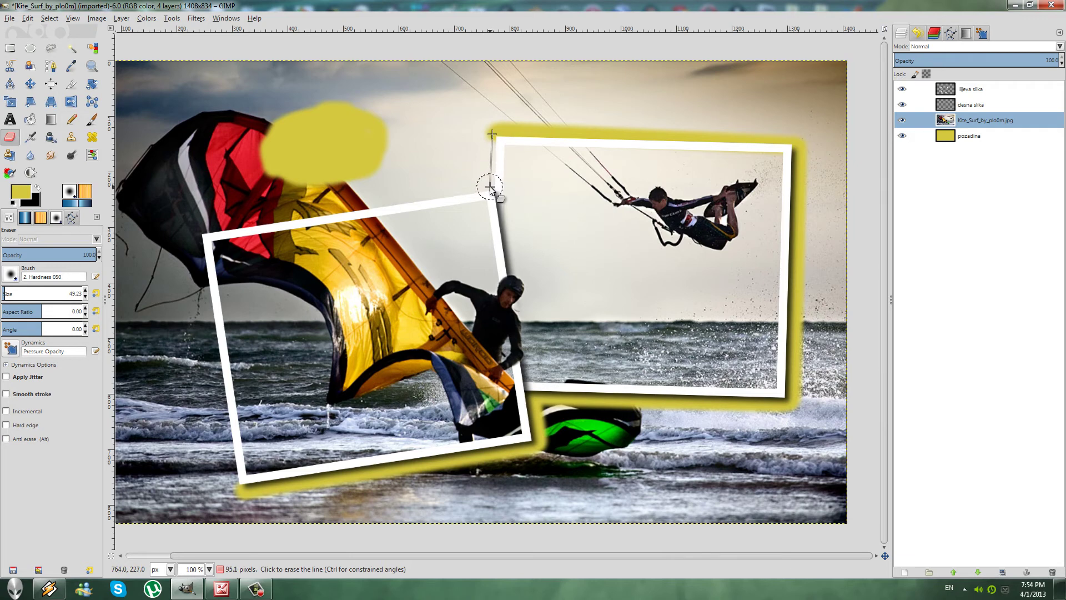
pyautogui.keyDown('shift'); pyautogui.click(490, 189); pyautogui.keyUp('shift')
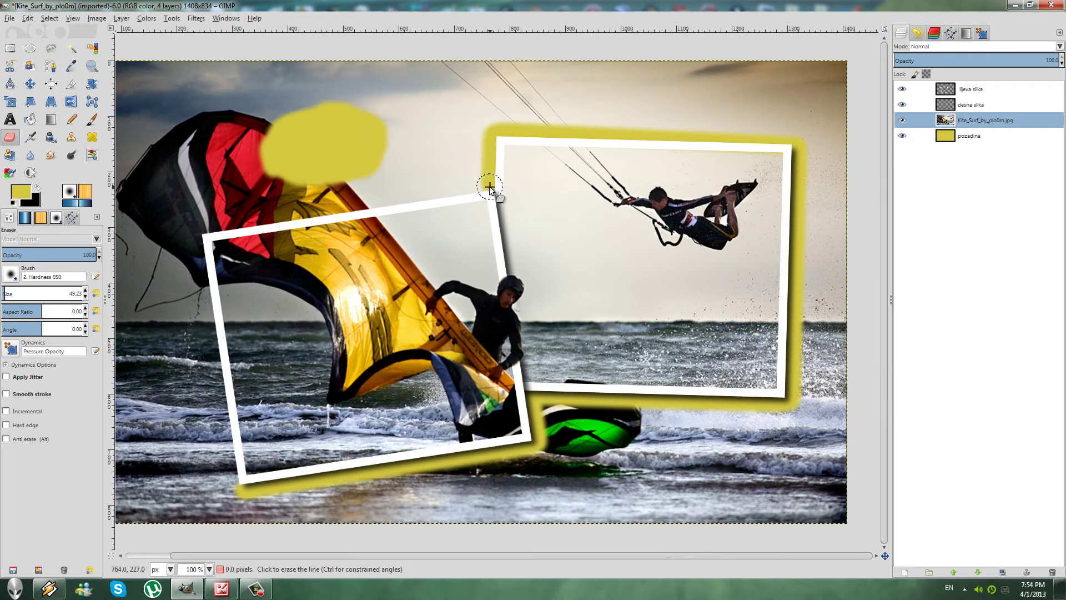
pyautogui.keyDown('shift'); pyautogui.click(199, 232); pyautogui.keyUp('shift')
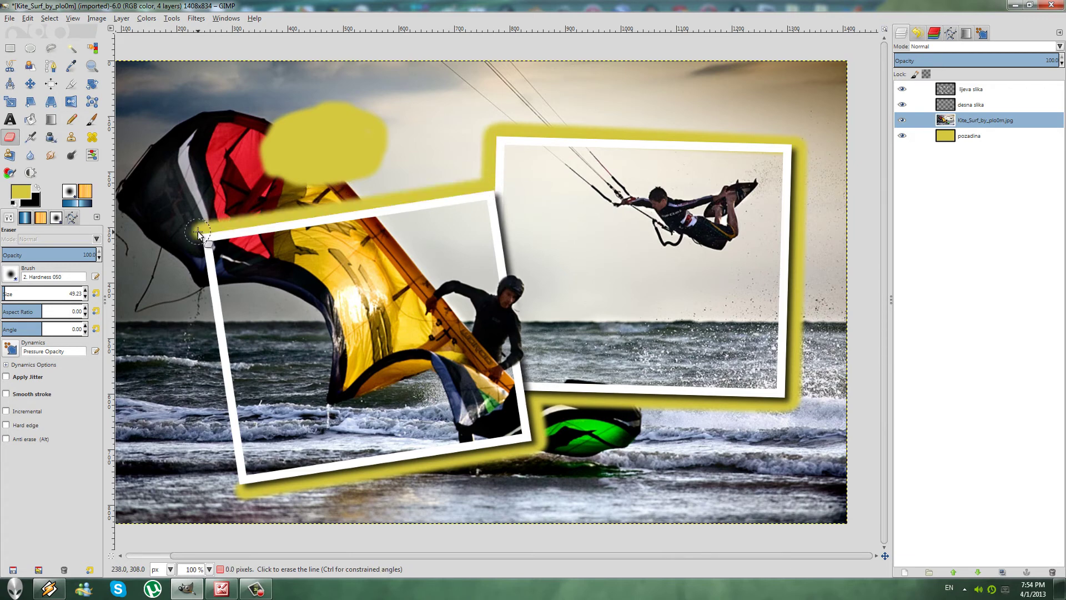
pyautogui.keyDown('shift'); pyautogui.click(235, 487); pyautogui.keyUp('shift')
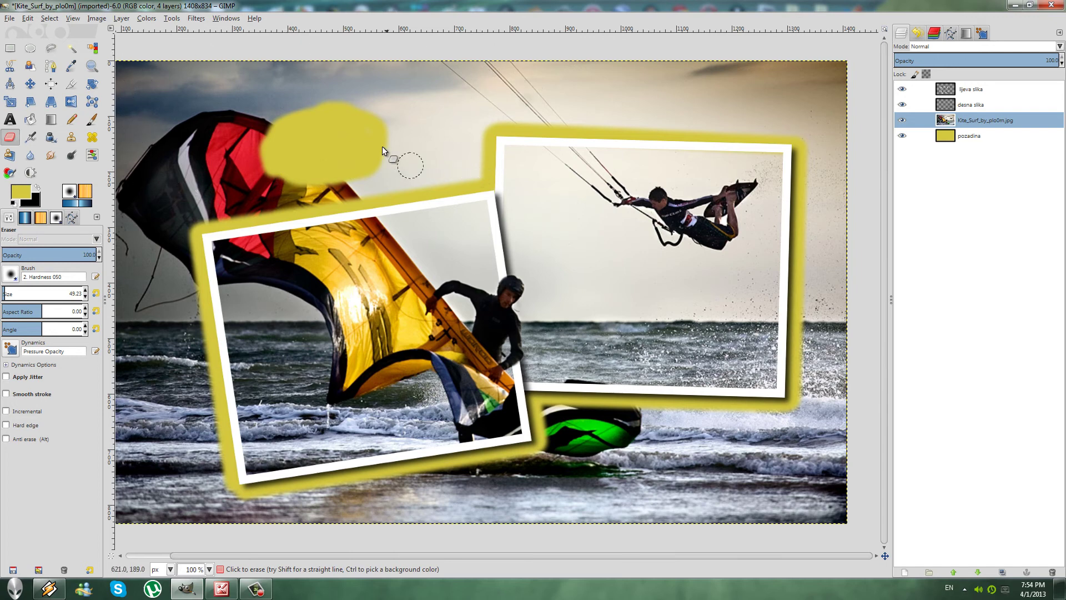
# - Erase a stray sky stroke, then clear the photo around the left frame and below the right frame
pyautogui.moveTo(409, 115); pyautogui.dragTo(188, 146)
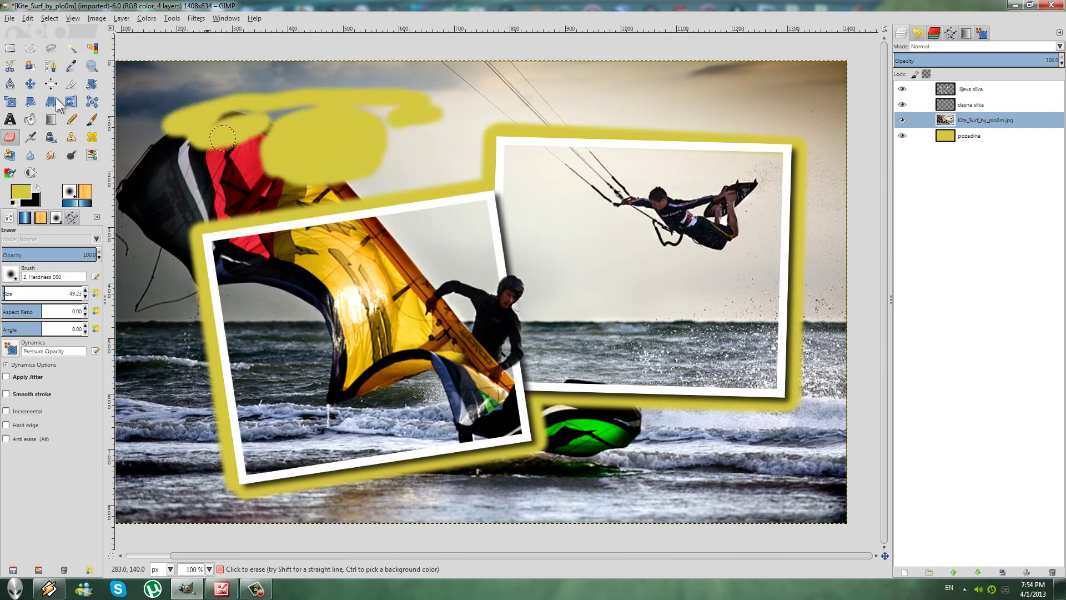
pyautogui.click(50, 48)
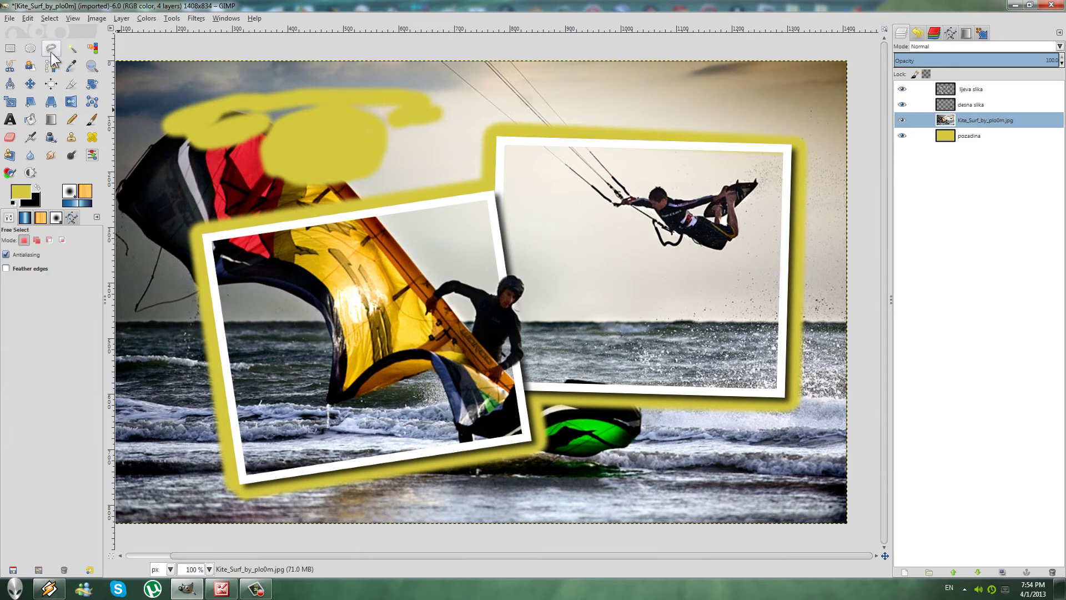
pyautogui.click(487, 184)
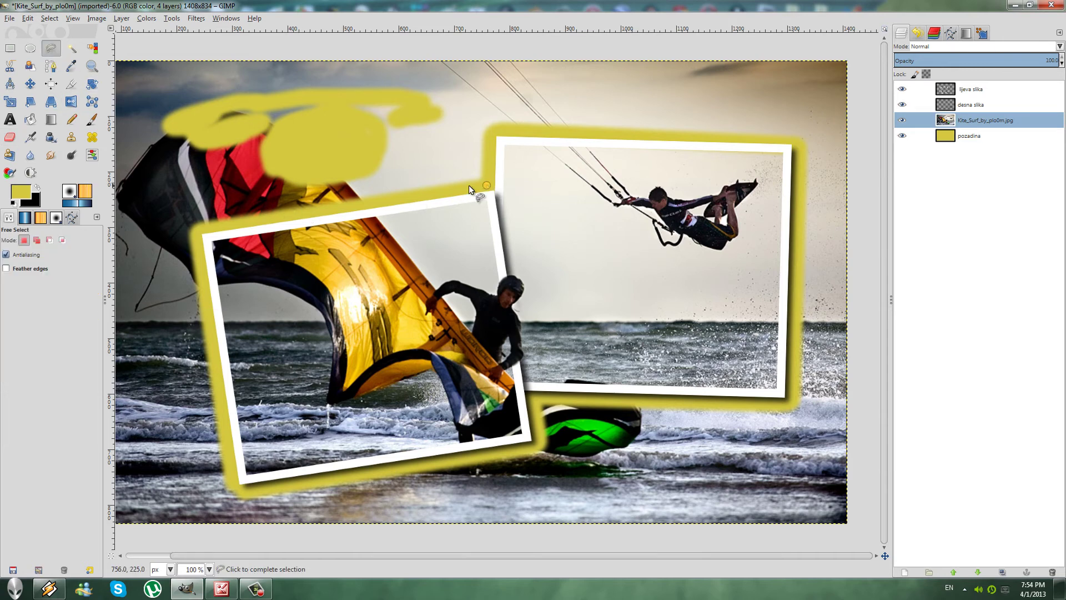
pyautogui.click(197, 230)
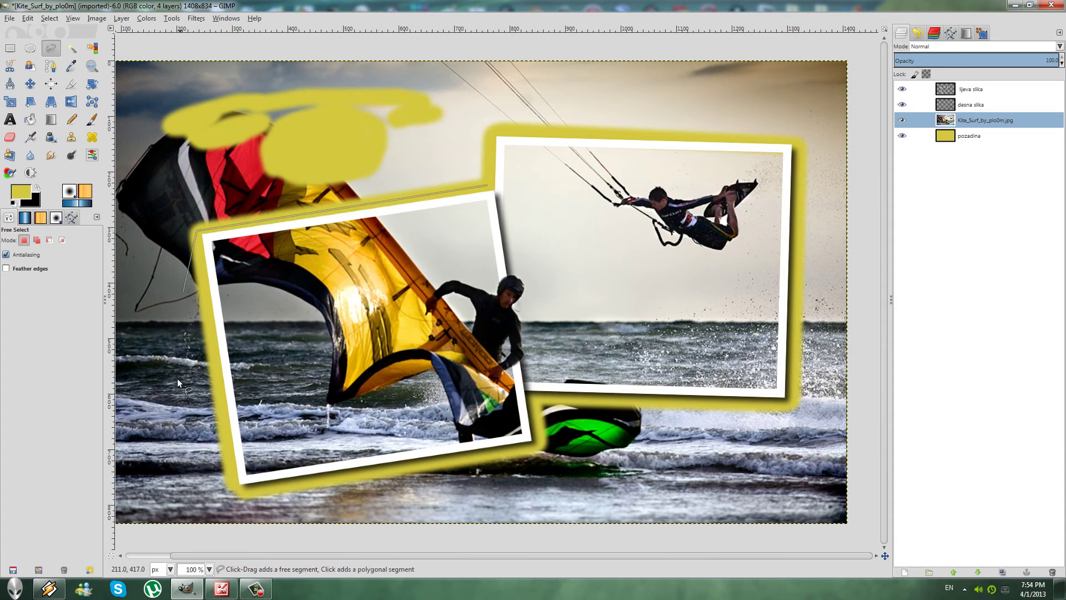
pyautogui.click(235, 487)
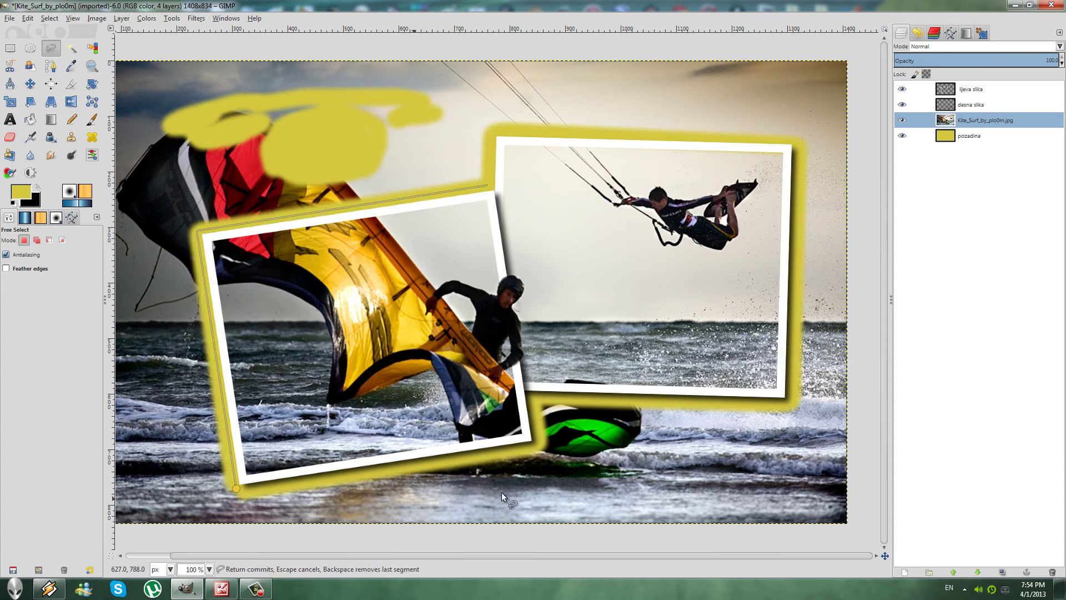
pyautogui.click(534, 445)
pyautogui.click(531, 398)
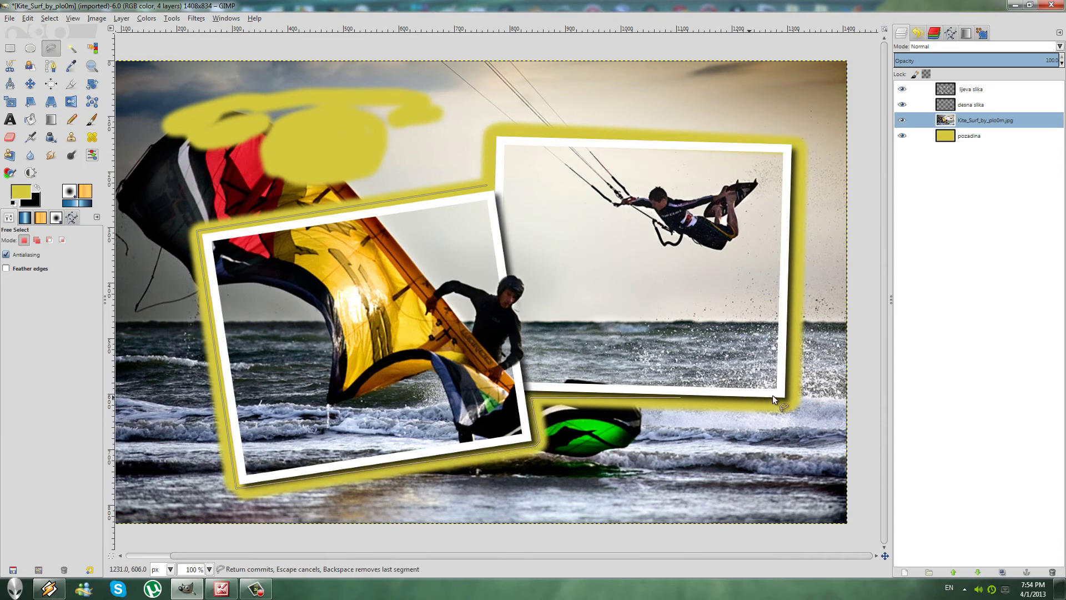
pyautogui.click(858, 404)
pyautogui.click(853, 532)
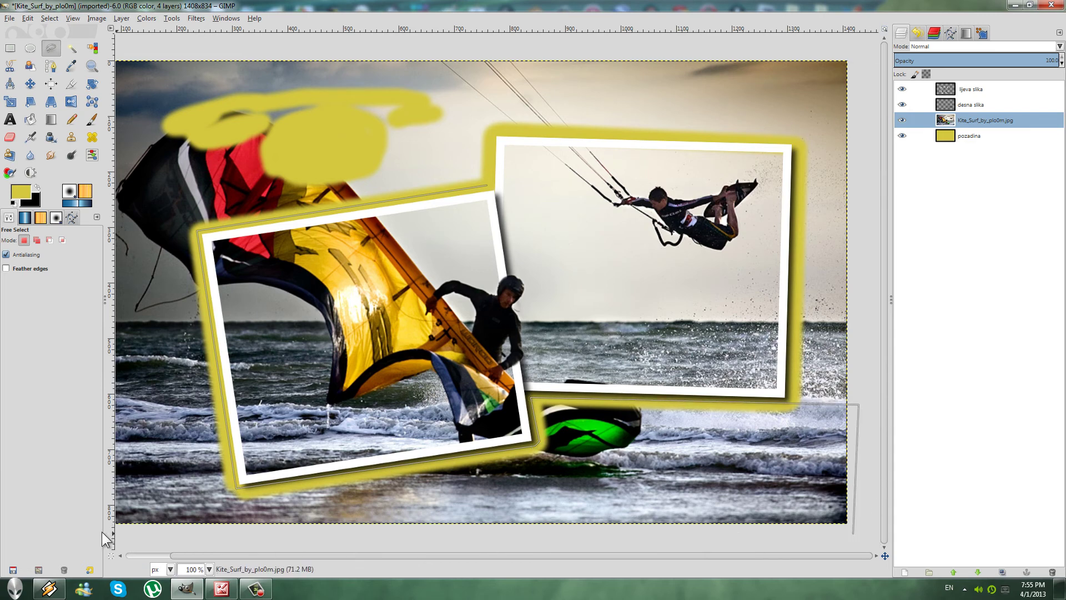
pyautogui.click(117, 533)
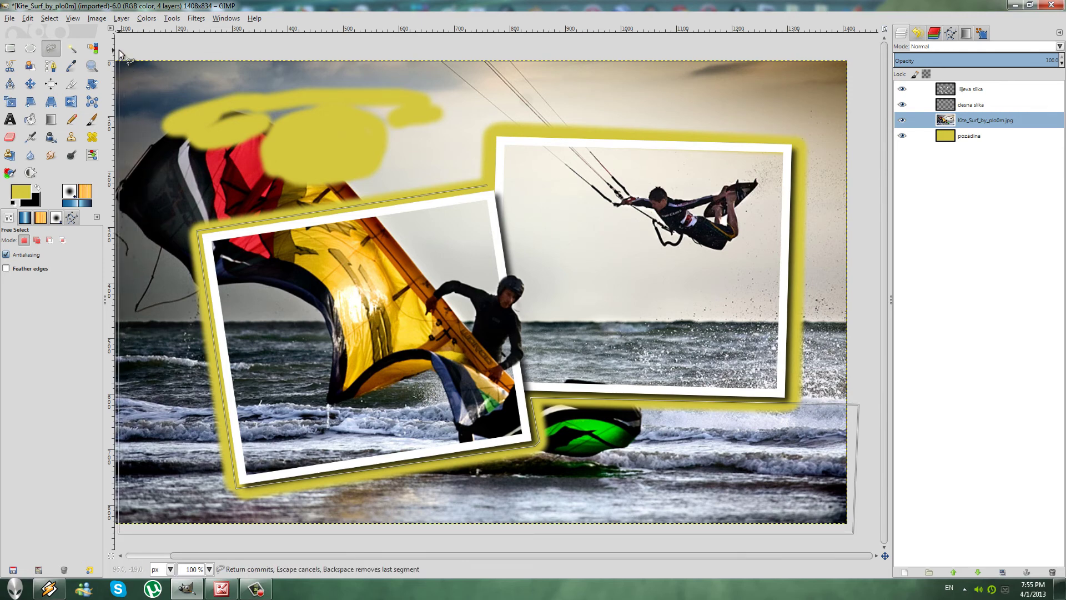
pyautogui.click(501, 45)
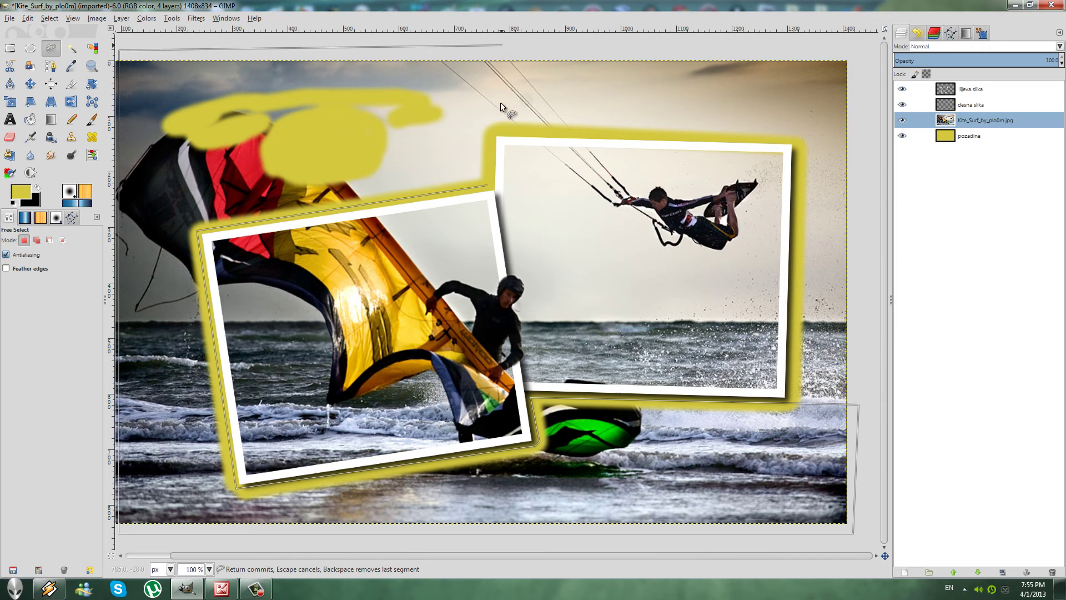
pyautogui.click(487, 185)
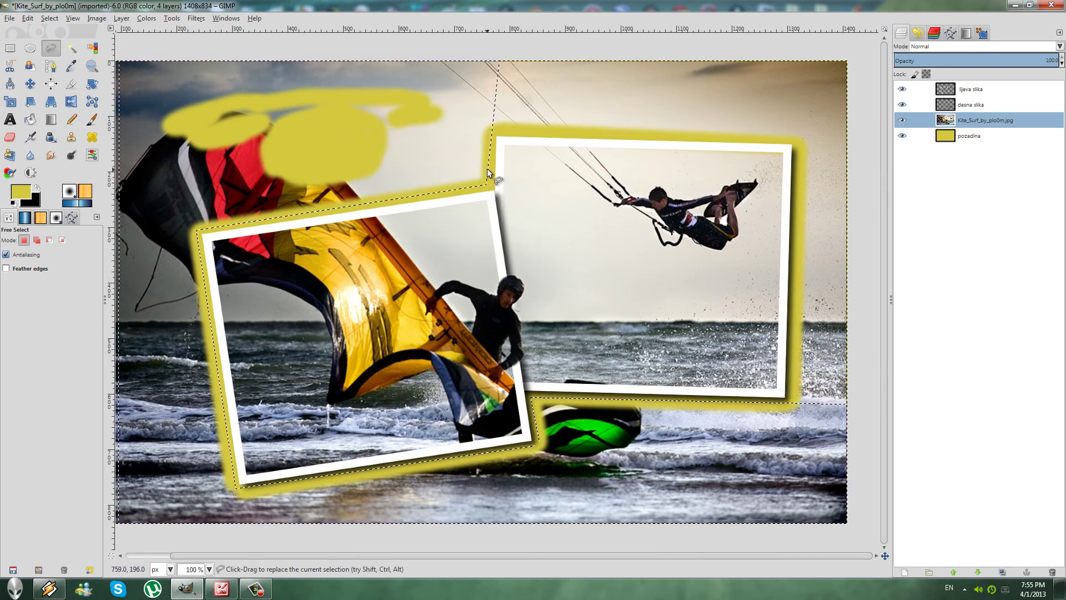
pyautogui.press('Delete')
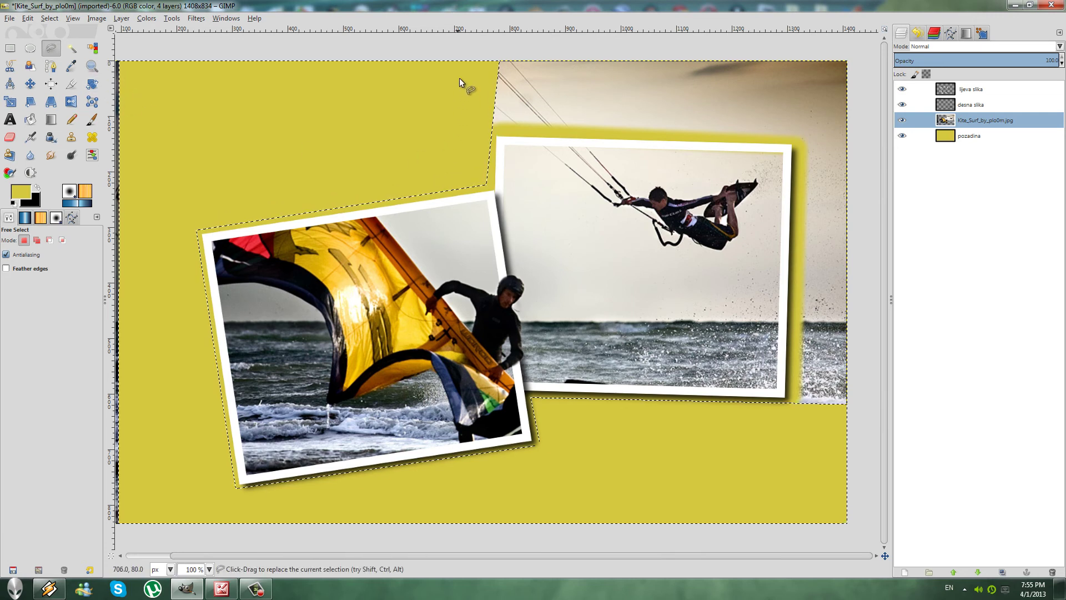
# - Clear the leftover photo area above and right of the right frame with a polygon selection
pyautogui.click(475, 132)
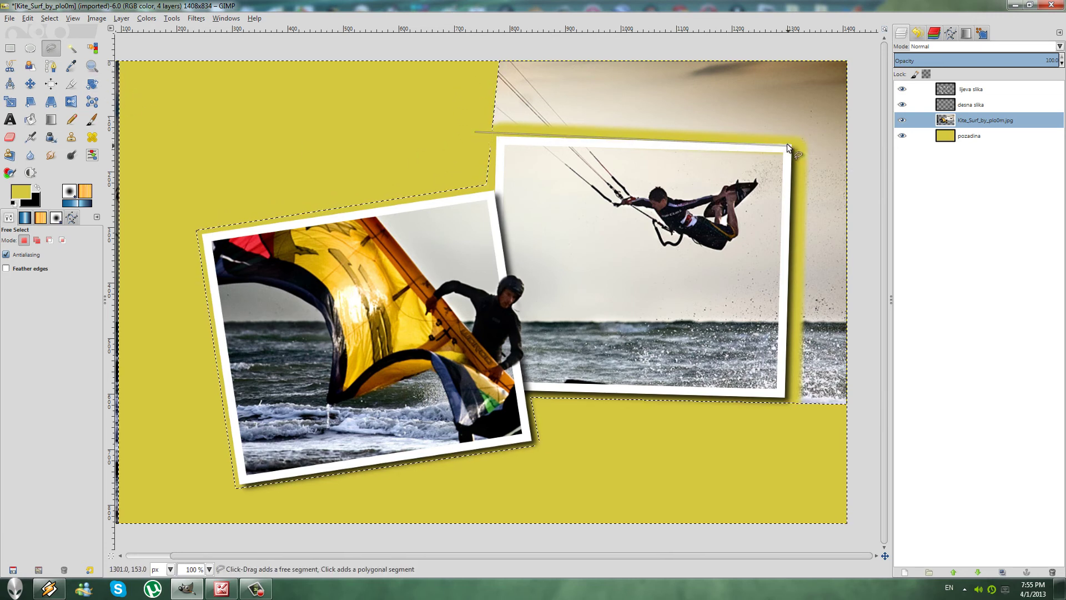
pyautogui.click(798, 141)
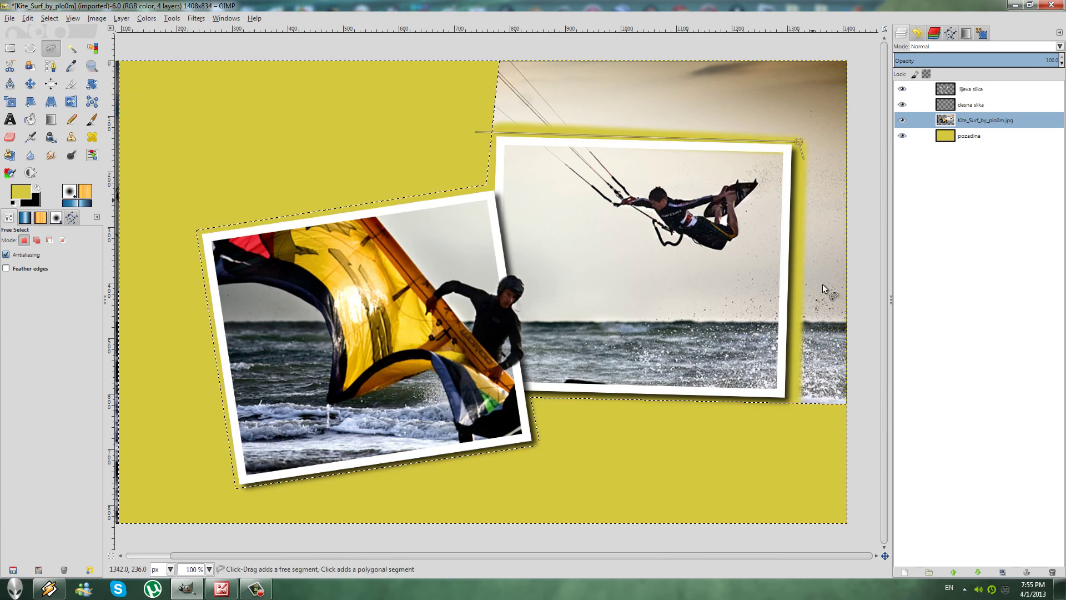
pyautogui.click(791, 415)
pyautogui.click(871, 415)
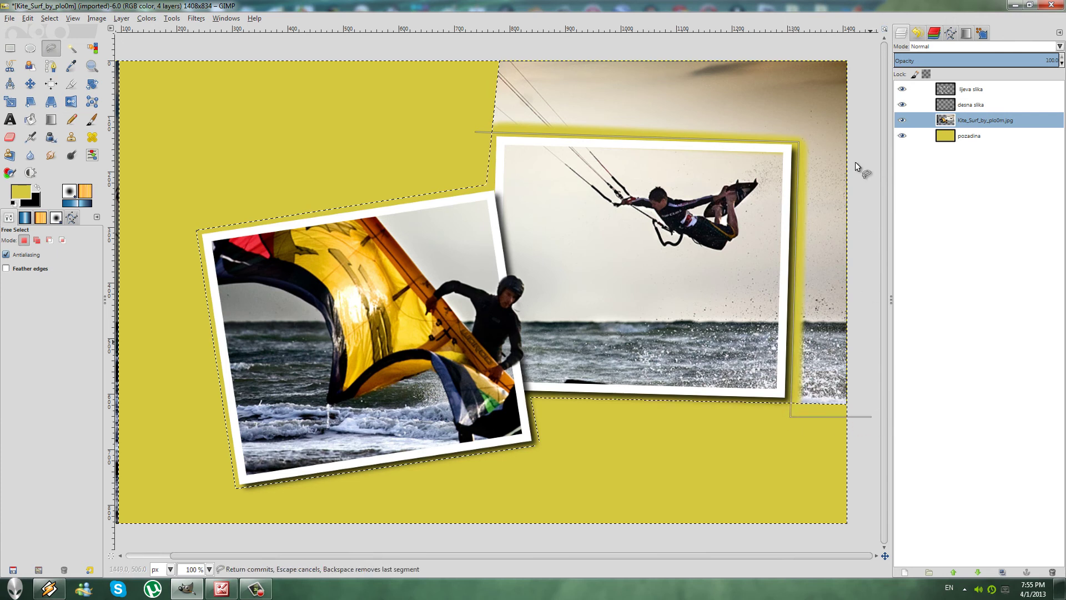
pyautogui.click(863, 52)
pyautogui.click(486, 53)
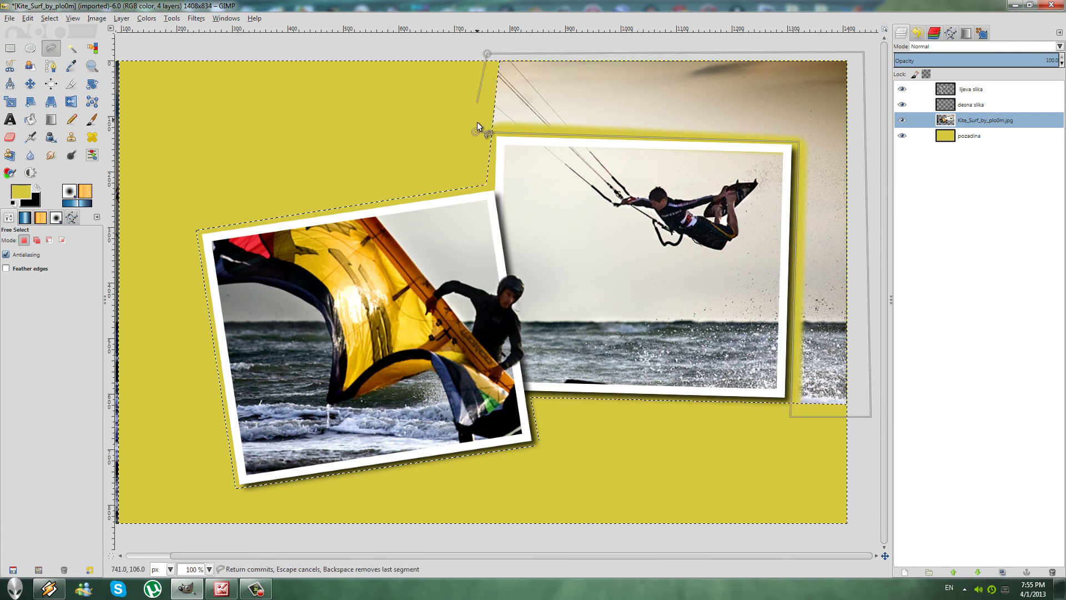
pyautogui.click(475, 131)
pyautogui.click(599, 100)
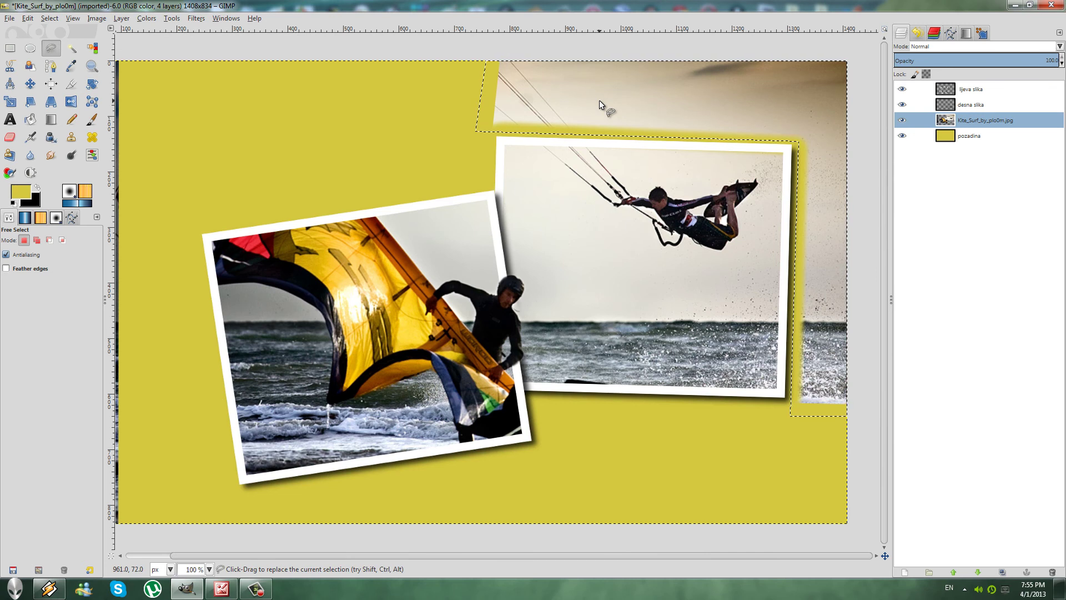
pyautogui.press('Delete')
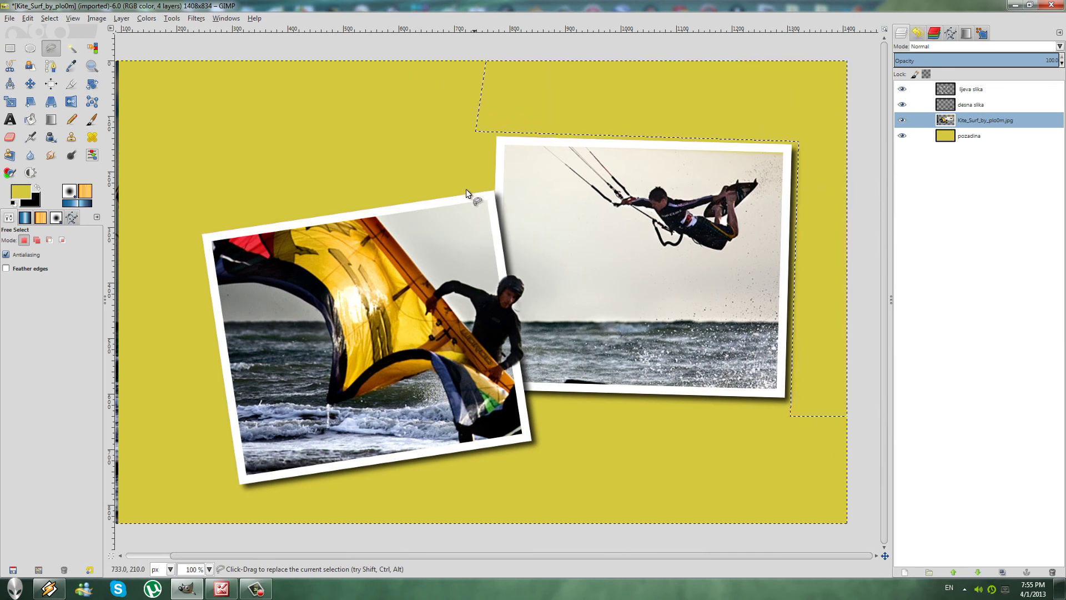
# - Select a 246x888 px rectangle along the canvas's left edge, after briefly trying an ellipse selection
pyautogui.click(30, 49)
pyautogui.moveTo(154, 82); pyautogui.dragTo(283, 142)
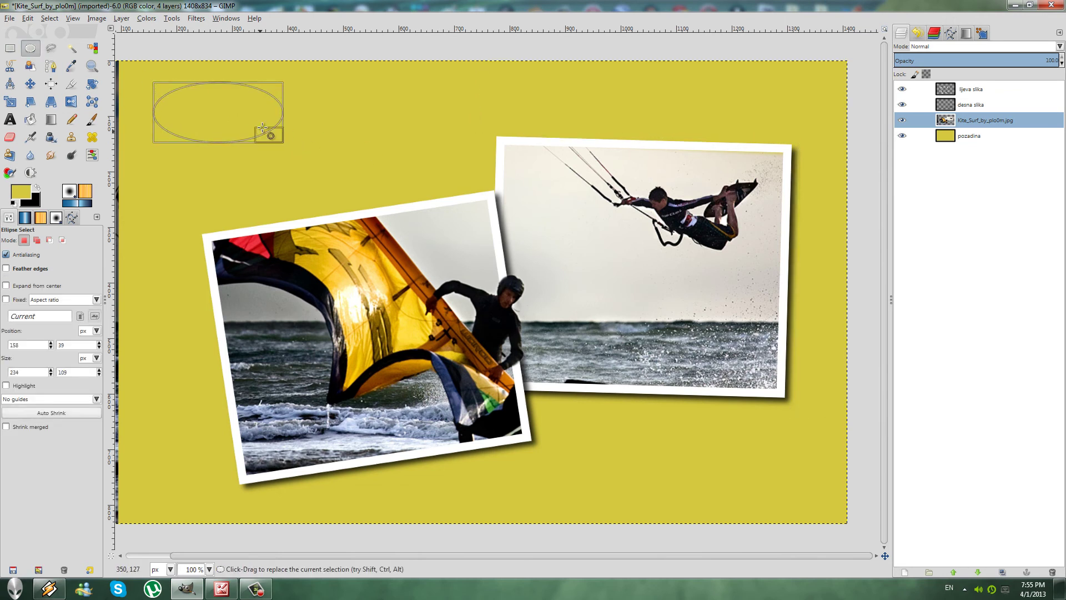
pyautogui.click(14, 49)
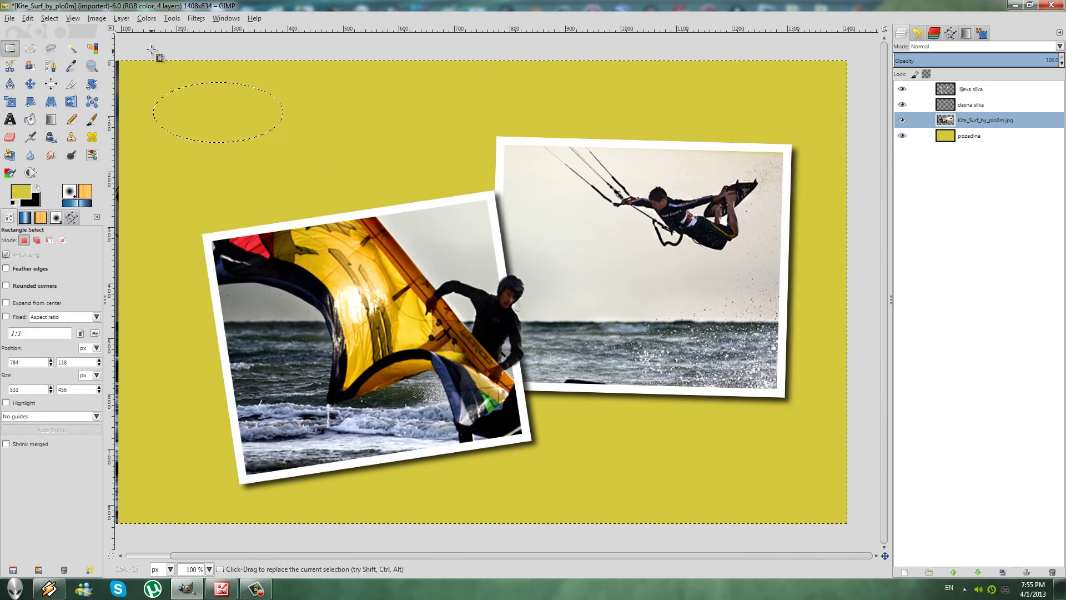
pyautogui.moveTo(151, 50)
pyautogui.mouseDown()
pyautogui.moveTo(140, 528)
pyautogui.moveTo(64, 542)
pyautogui.mouseUp()
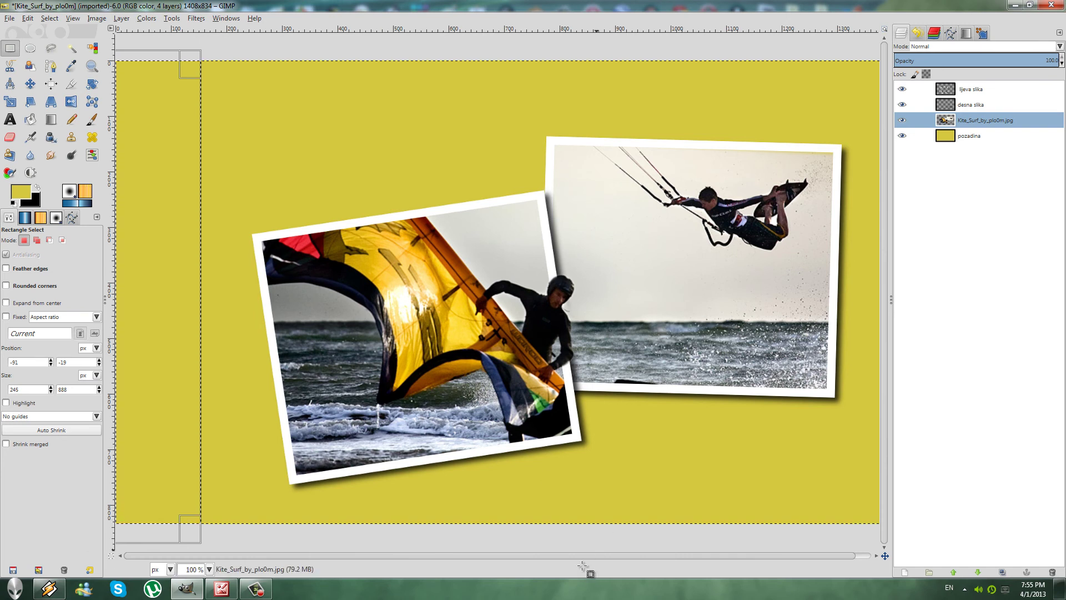
pyautogui.moveTo(335, 558); pyautogui.dragTo(720, 544)
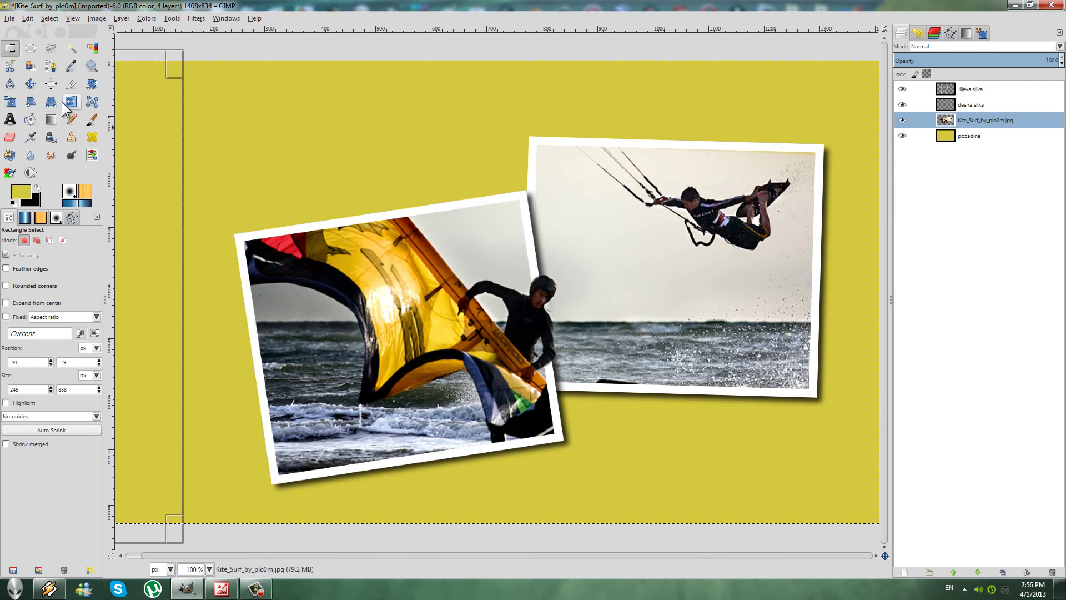
# - Crop the canvas to 1100×661 px around both framed photos, keeping an even yellow margin
pyautogui.click(70, 87)
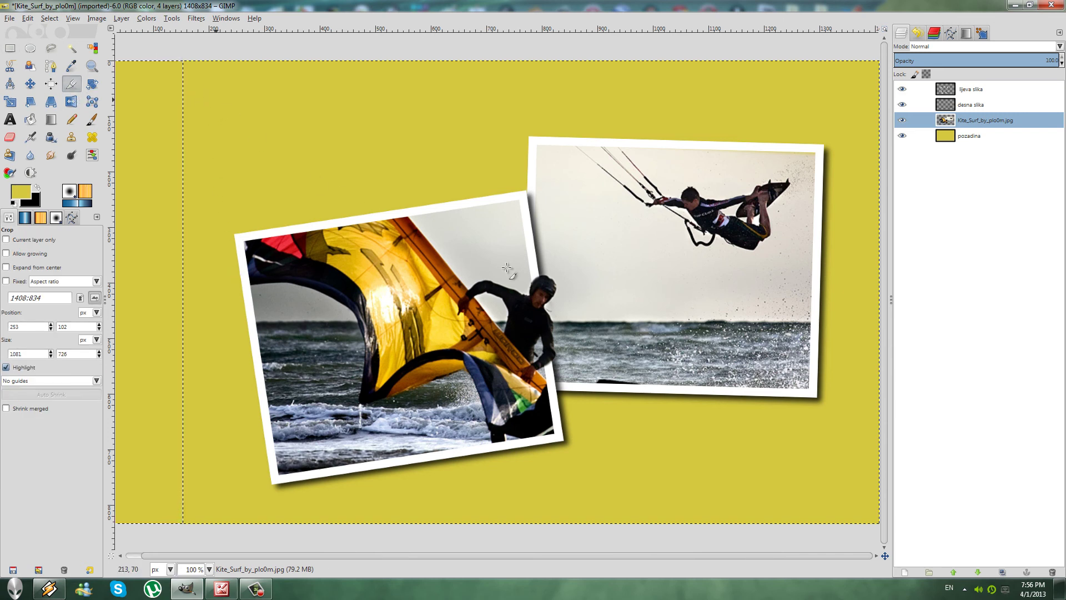
pyautogui.moveTo(216, 100)
pyautogui.mouseDown()
pyautogui.moveTo(796, 375)
pyautogui.moveTo(835, 503)
pyautogui.mouseUp()
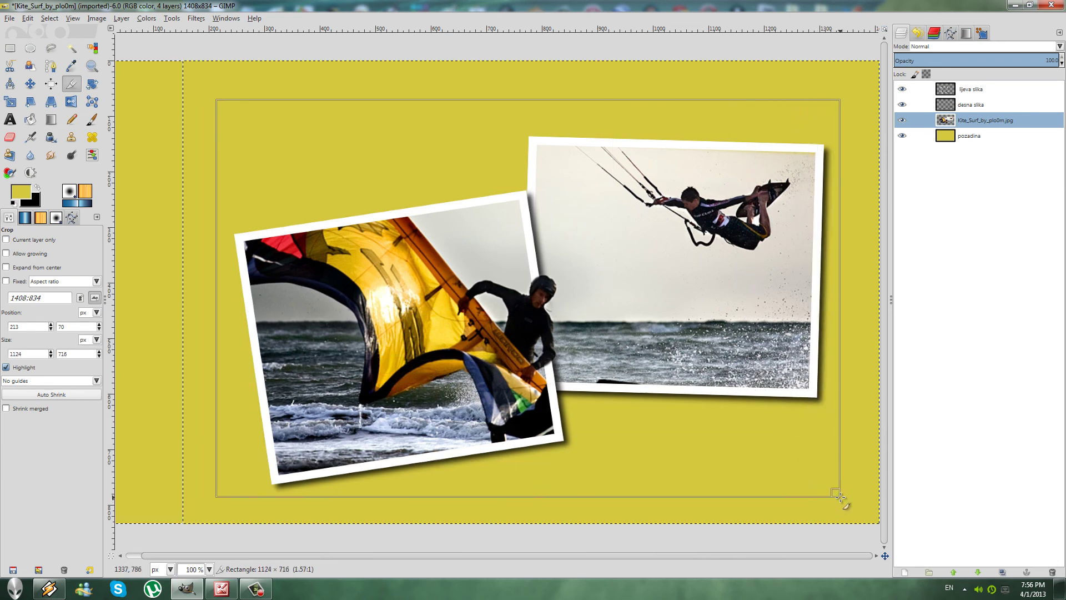
pyautogui.moveTo(839, 496); pyautogui.dragTo(605, 363)
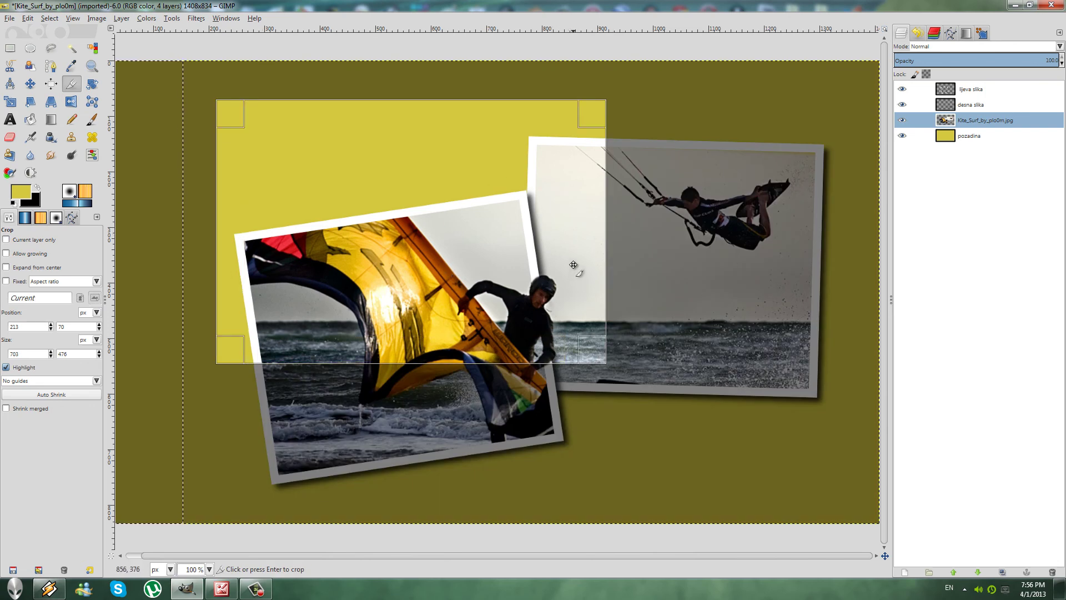
pyautogui.moveTo(599, 232); pyautogui.dragTo(829, 240)
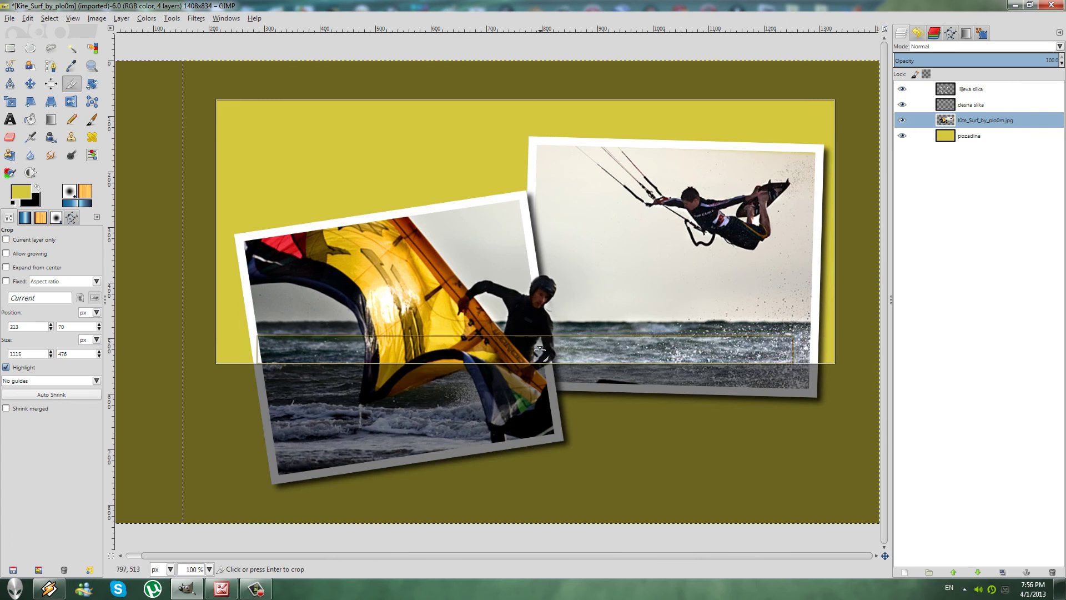
pyautogui.moveTo(539, 367); pyautogui.dragTo(524, 500)
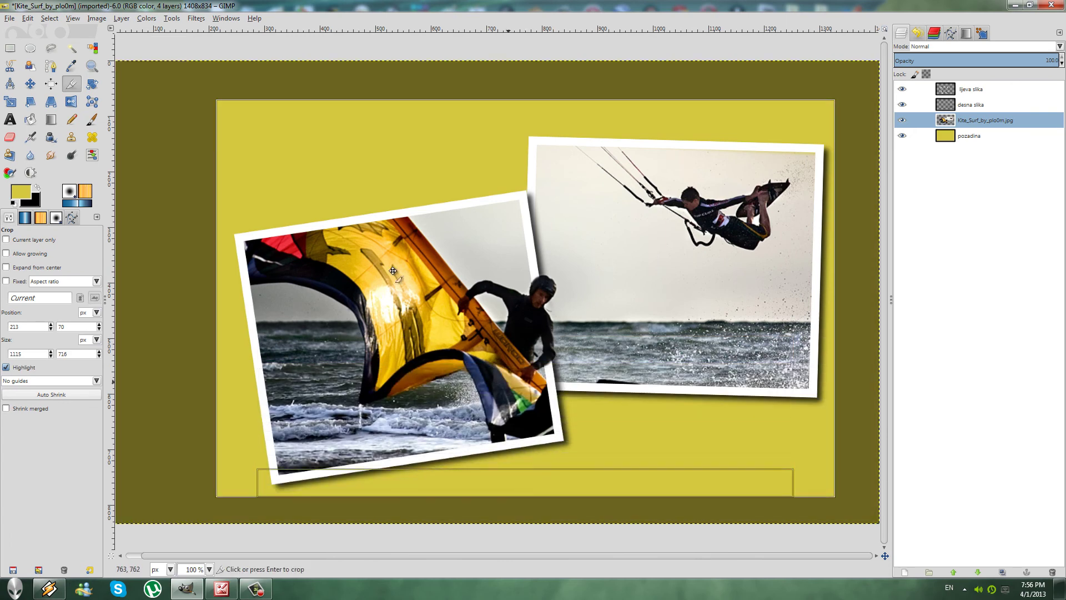
pyautogui.moveTo(229, 223); pyautogui.dragTo(237, 222)
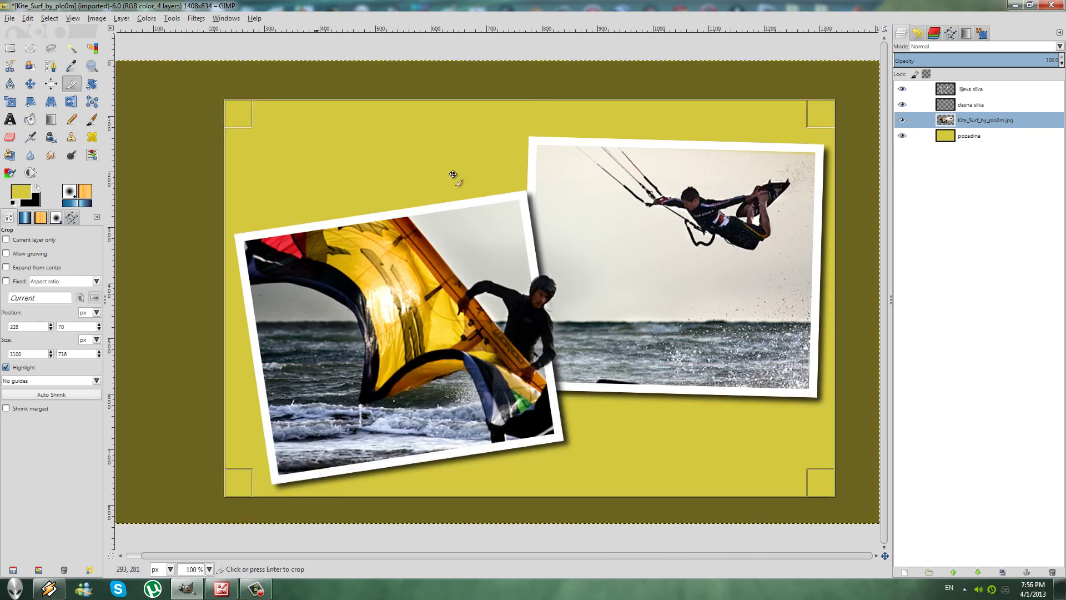
pyautogui.moveTo(557, 111); pyautogui.dragTo(555, 141)
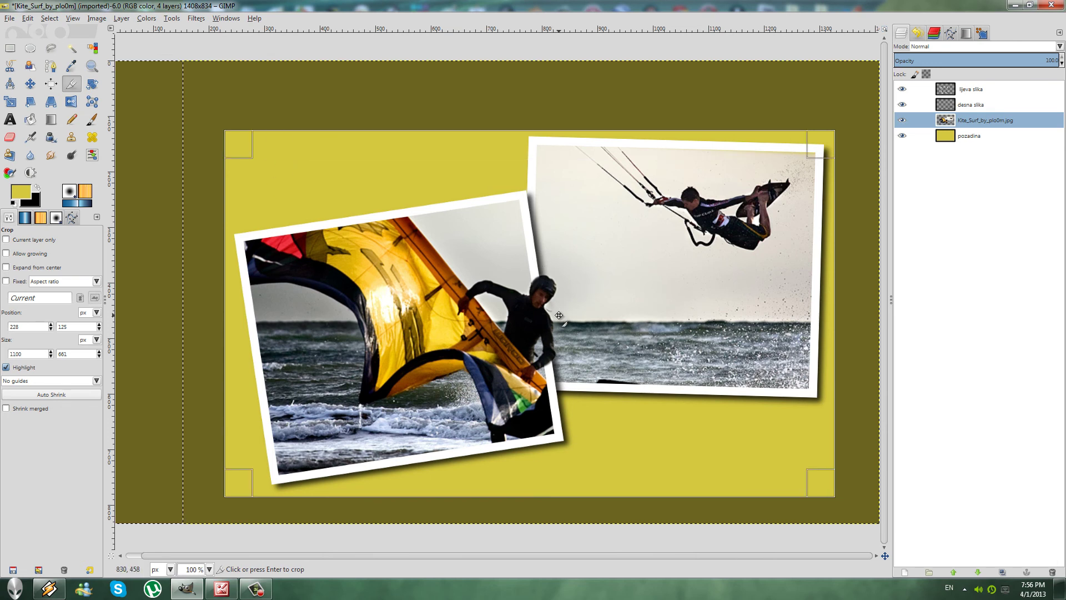
pyautogui.press('Return')
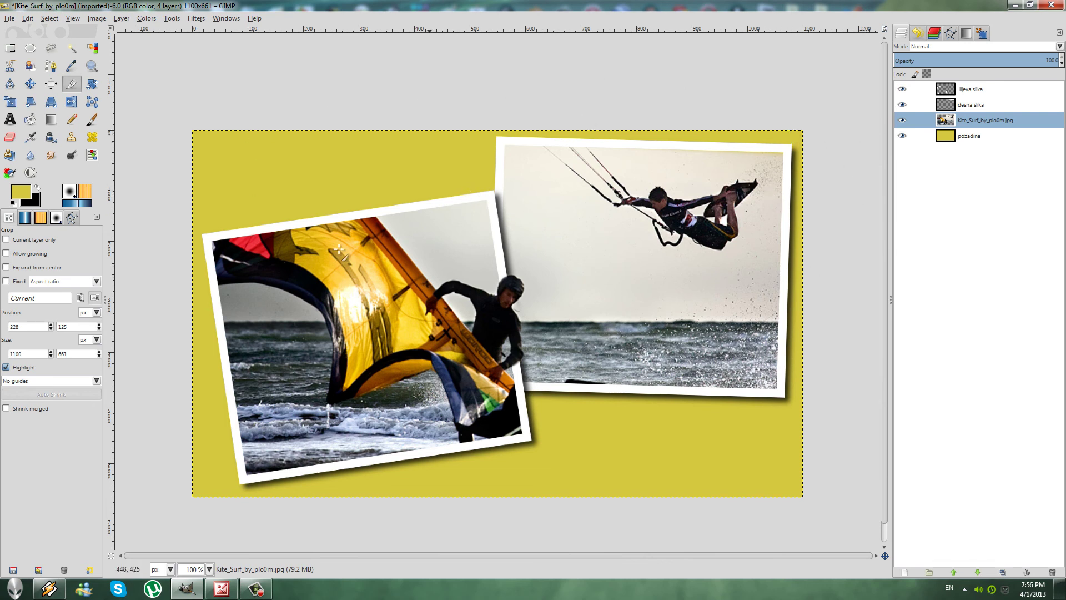
# - Start exporting the collage under the file name hajvaneri
pyautogui.click(10, 20)
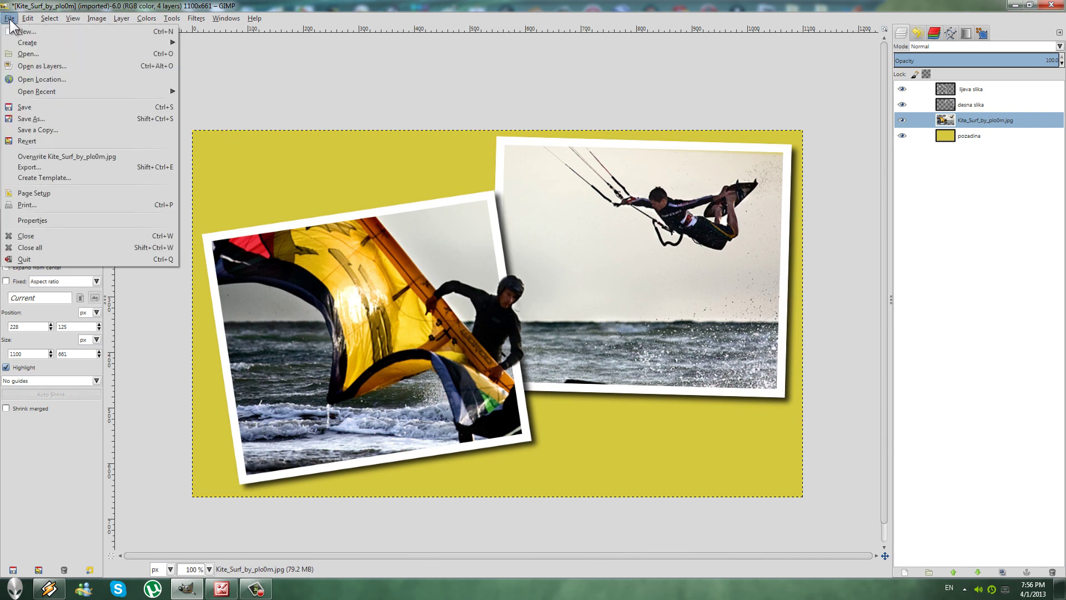
pyautogui.click(55, 169)
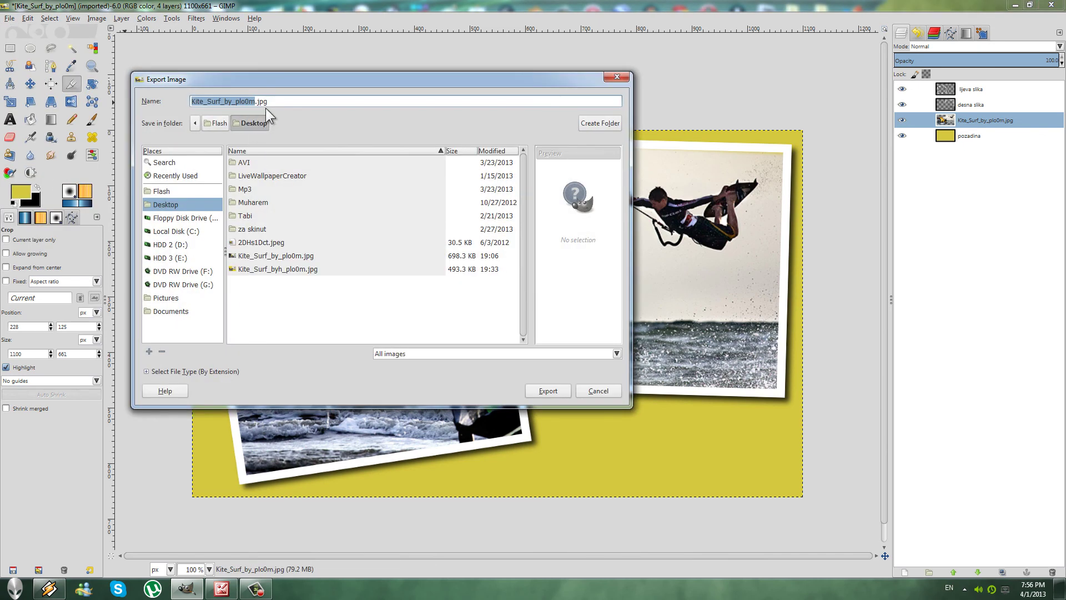
pyautogui.moveTo(271, 86); pyautogui.dragTo(302, 86)
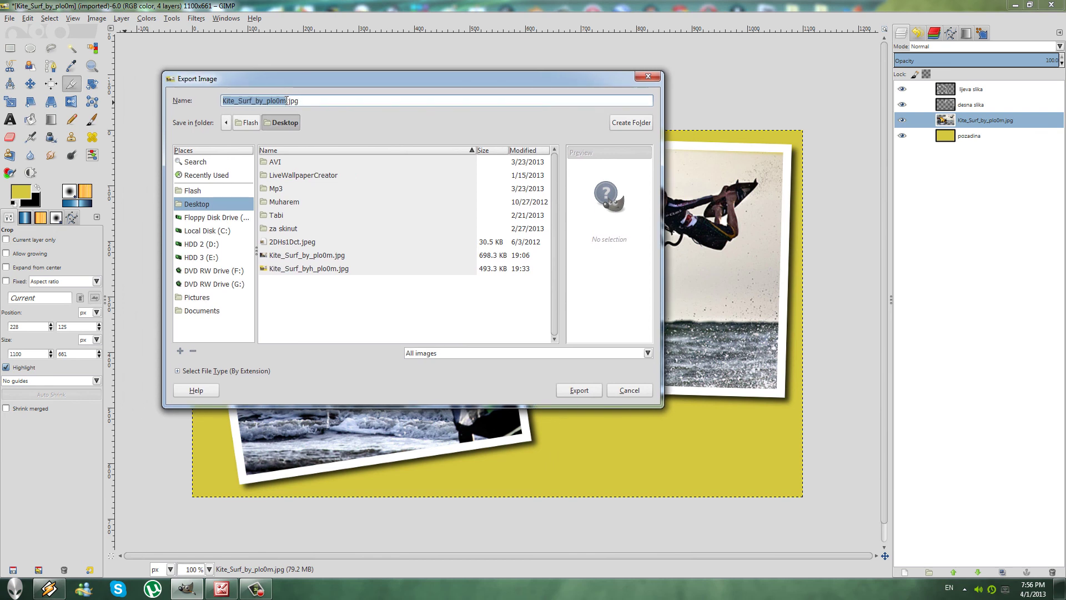
pyautogui.moveTo(215, 104); pyautogui.dragTo(215, 103)
pyautogui.write('hajva')
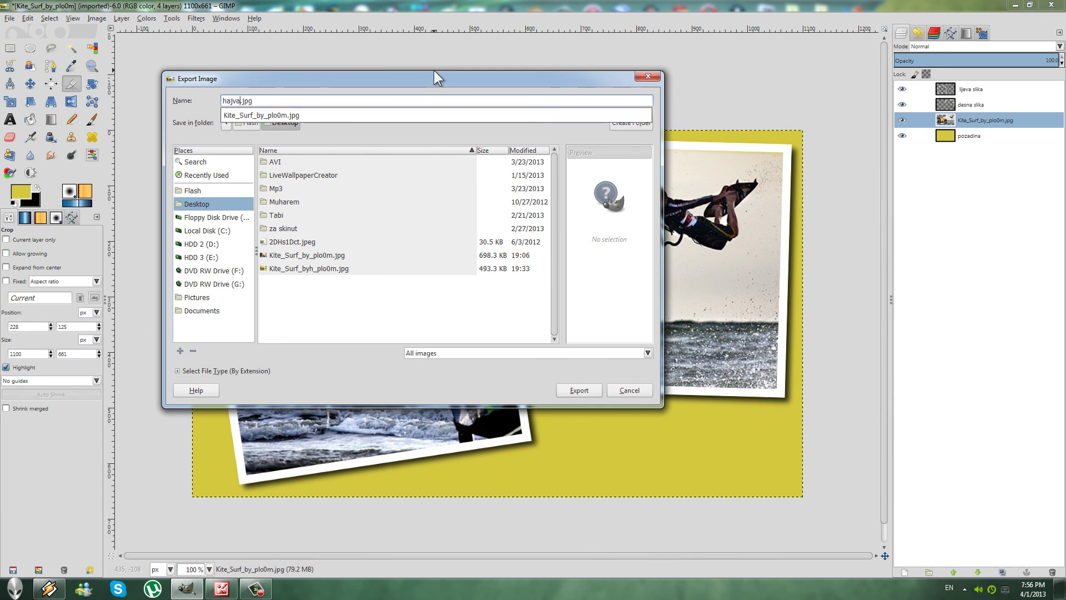
pyautogui.write('neri')
pyautogui.click(292, 99)
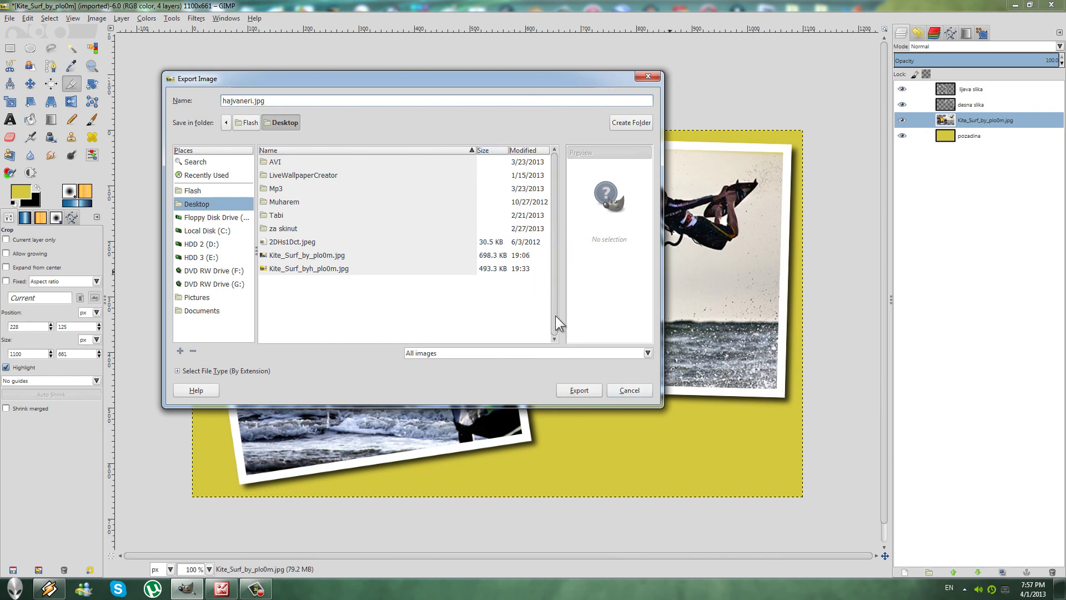
pyautogui.click(579, 391)
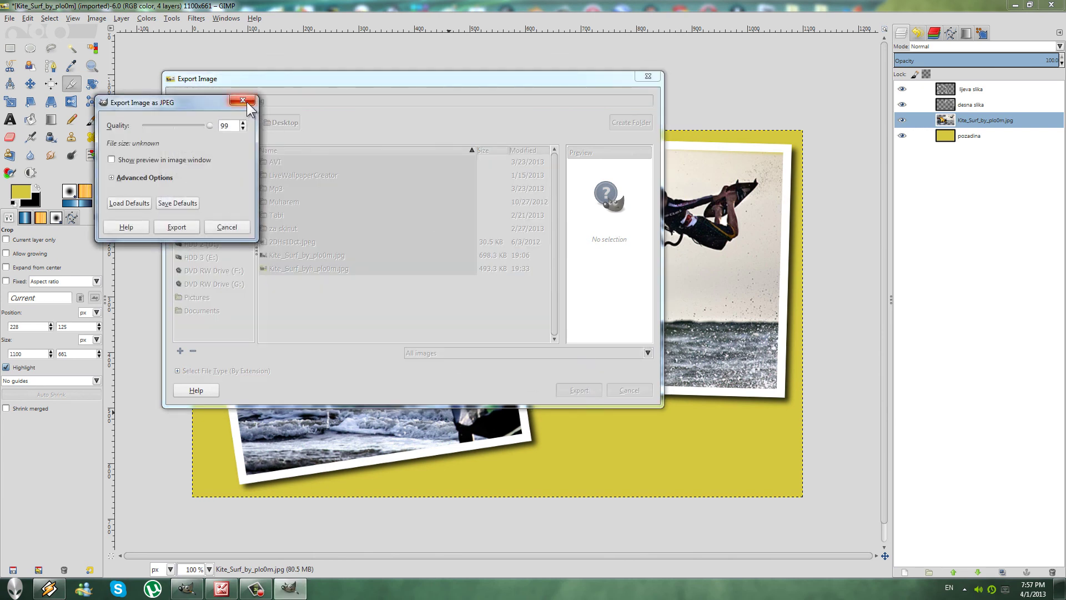
# - Export hajvaneri.jpg to the Desktop folder with JPEG quality 100
pyautogui.click(219, 229)
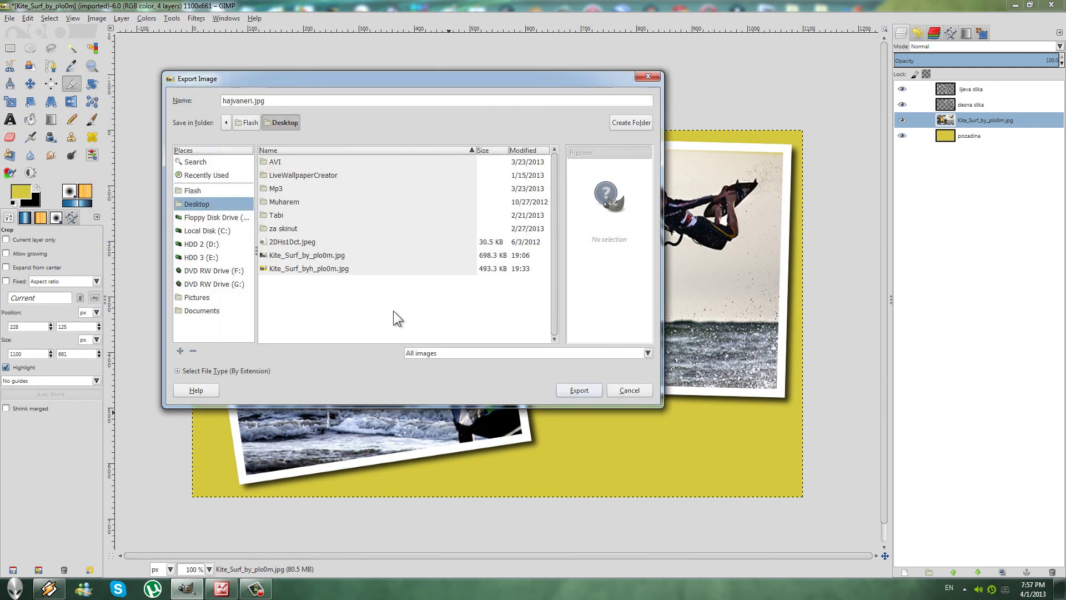
pyautogui.click(202, 192)
pyautogui.click(206, 205)
pyautogui.click(585, 392)
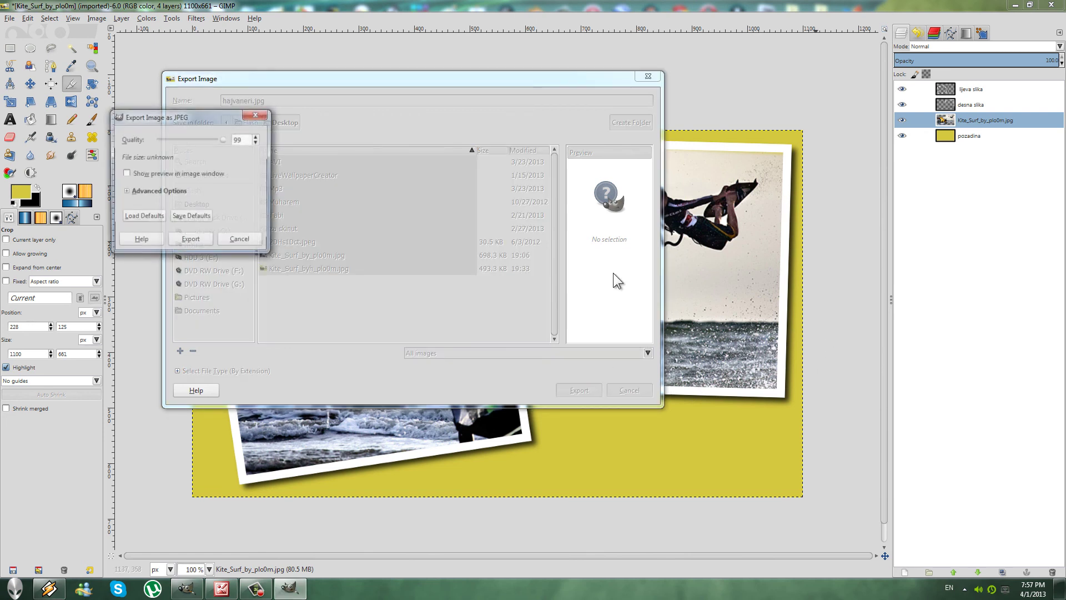
pyautogui.moveTo(223, 140); pyautogui.dragTo(254, 139)
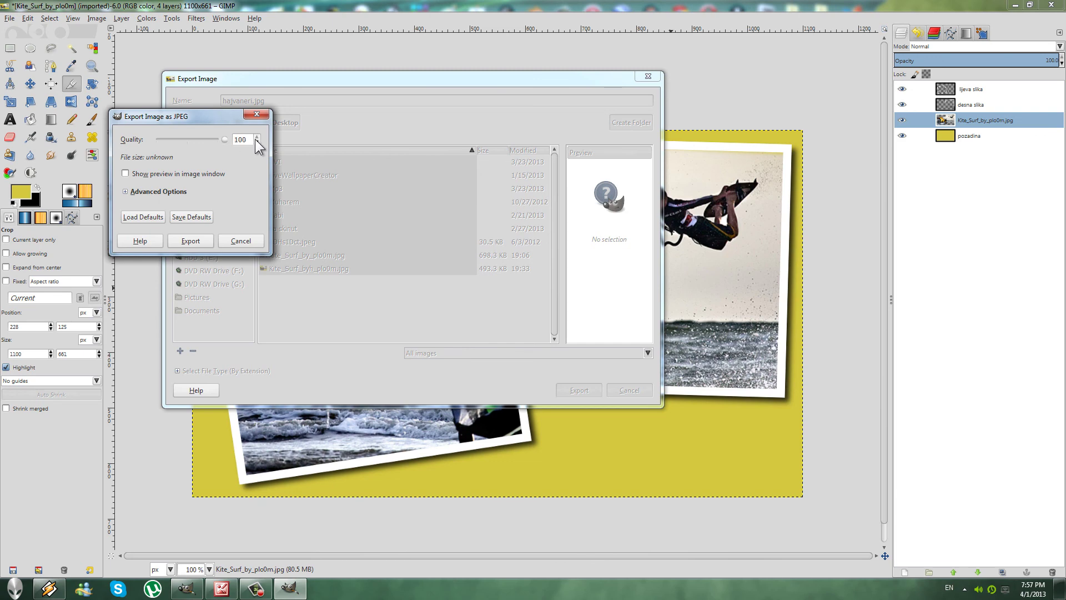
pyautogui.click(190, 241)
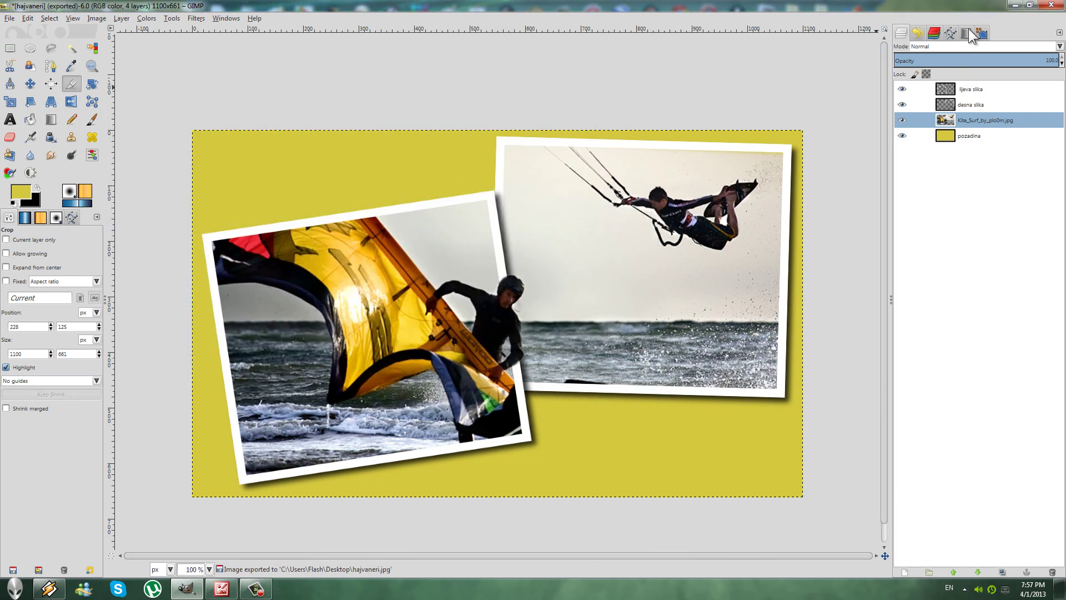
# - Minimize GIMP and view hajvaneri full-screen at 100% in Picture Manager
pyautogui.click(1016, 7)
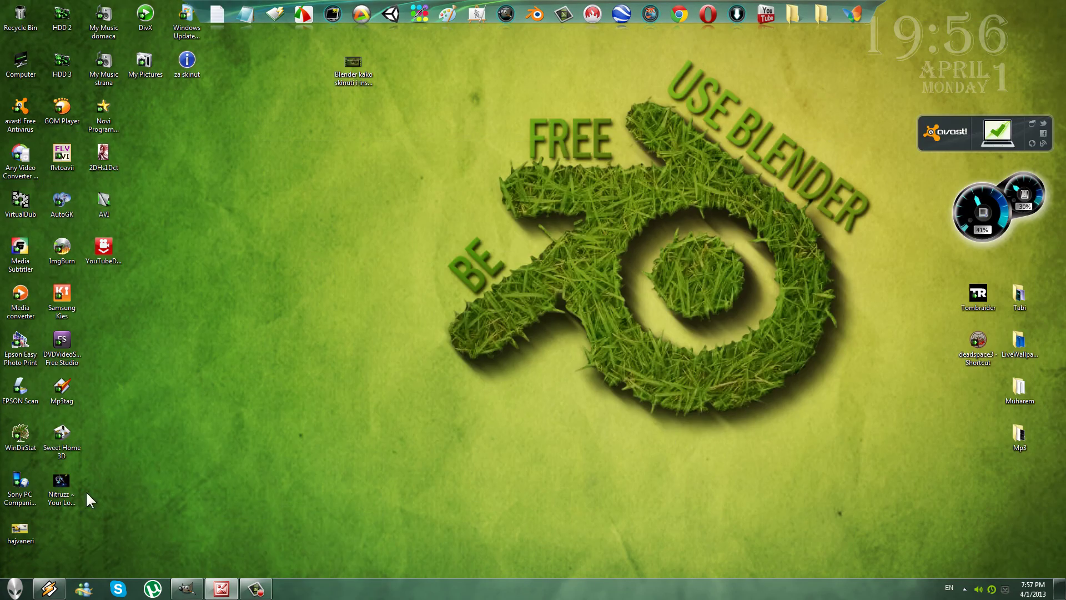
pyautogui.moveTo(40, 535); pyautogui.dragTo(440, 281)
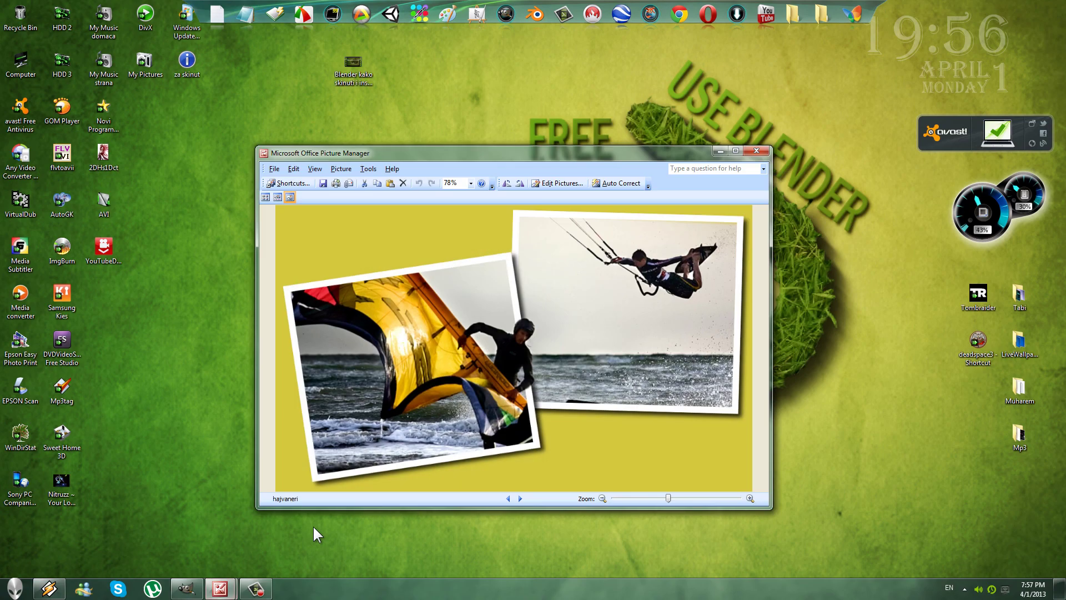
pyautogui.click(733, 151)
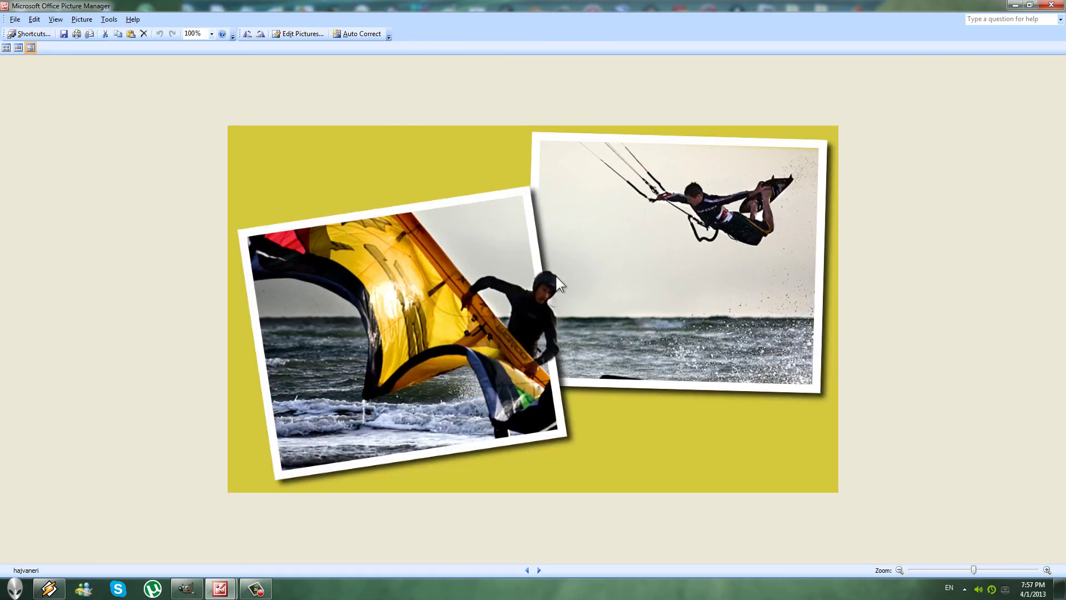